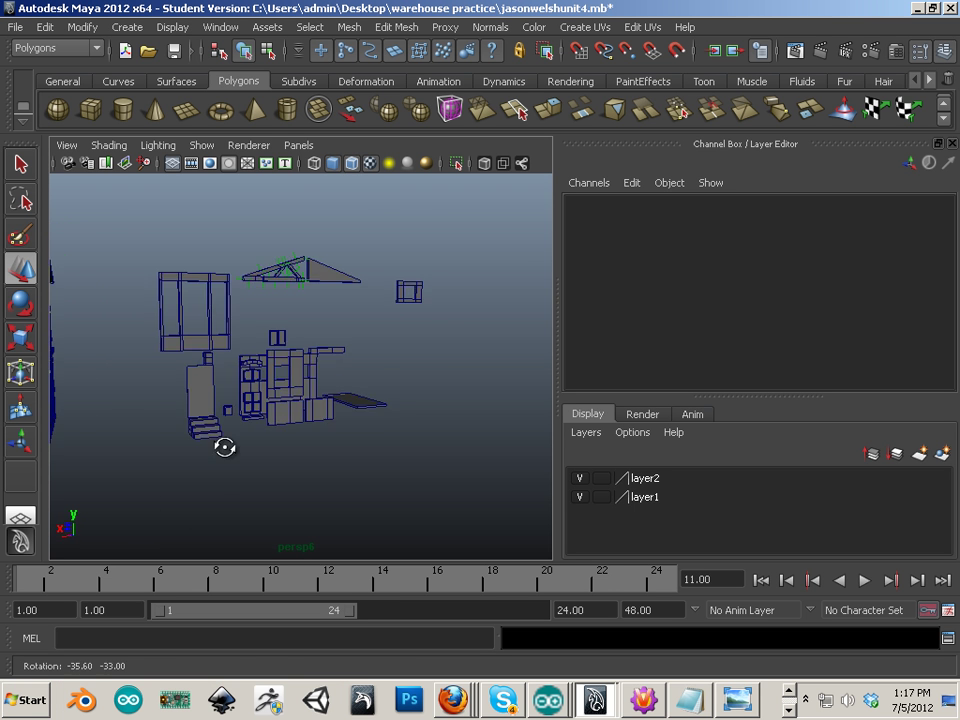
- Move the isolated small window frame along X to sit under the solid gable, at about -54.267
alt+right_drag(238, 476, 259, 489)
alt+drag(259, 489, 250, 440)
drag(512, 492, 512, 492)
alt+drag(437, 499, 451, 477)
alt+middle_drag(429, 441, 252, 450)
click(307, 327)
drag(268, 328, 118, 343)
alt+drag(300, 380, 408, 367)
alt+middle_drag(408, 367, 298, 356)
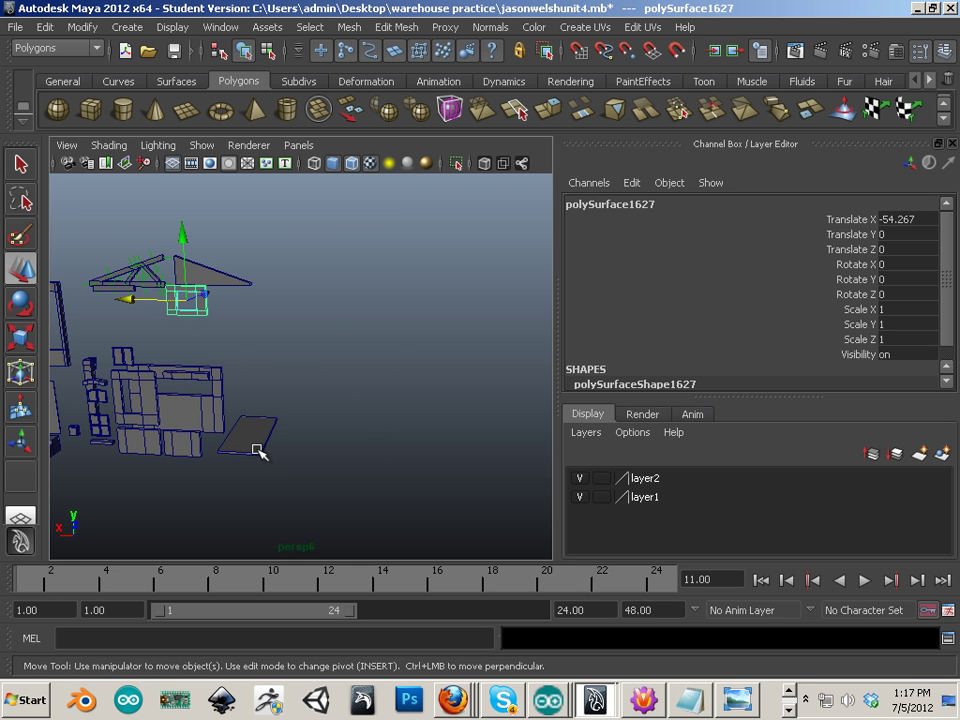
- Examine the layout of the loose modular pieces beside the finished warehouse building
alt+middle_drag(449, 447, 334, 440)
alt+right_drag(334, 440, 293, 381)
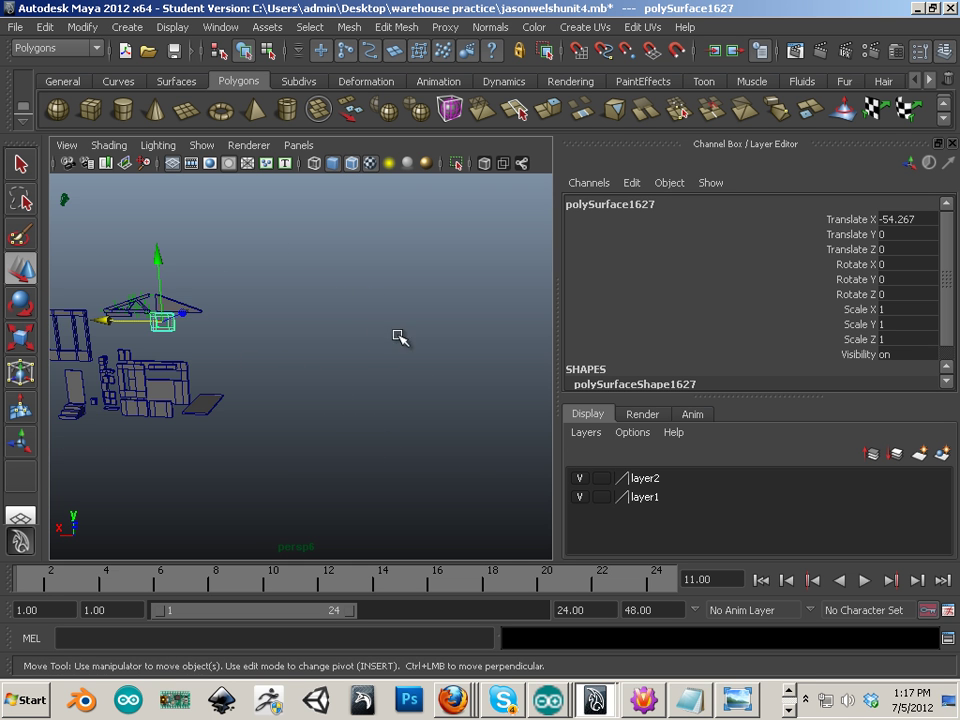
alt+middle_drag(338, 355, 402, 348)
alt+right_drag(402, 348, 418, 355)
alt+drag(302, 361, 330, 350)
alt+middle_drag(330, 352, 494, 393)
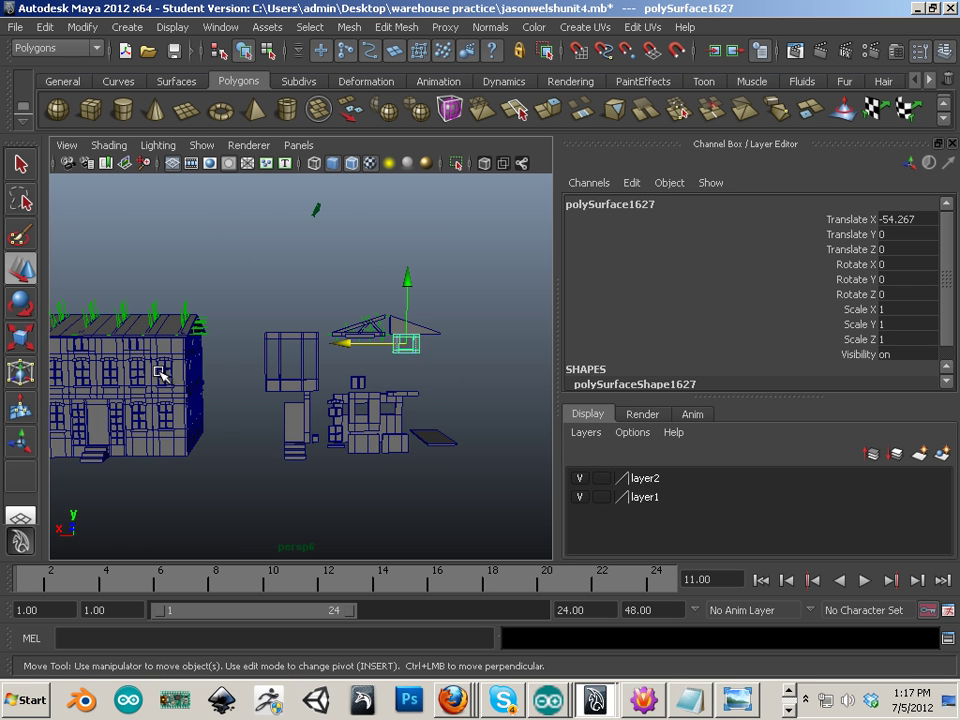
alt+drag(366, 453, 358, 497)
alt+drag(340, 430, 348, 442)
click(302, 224)
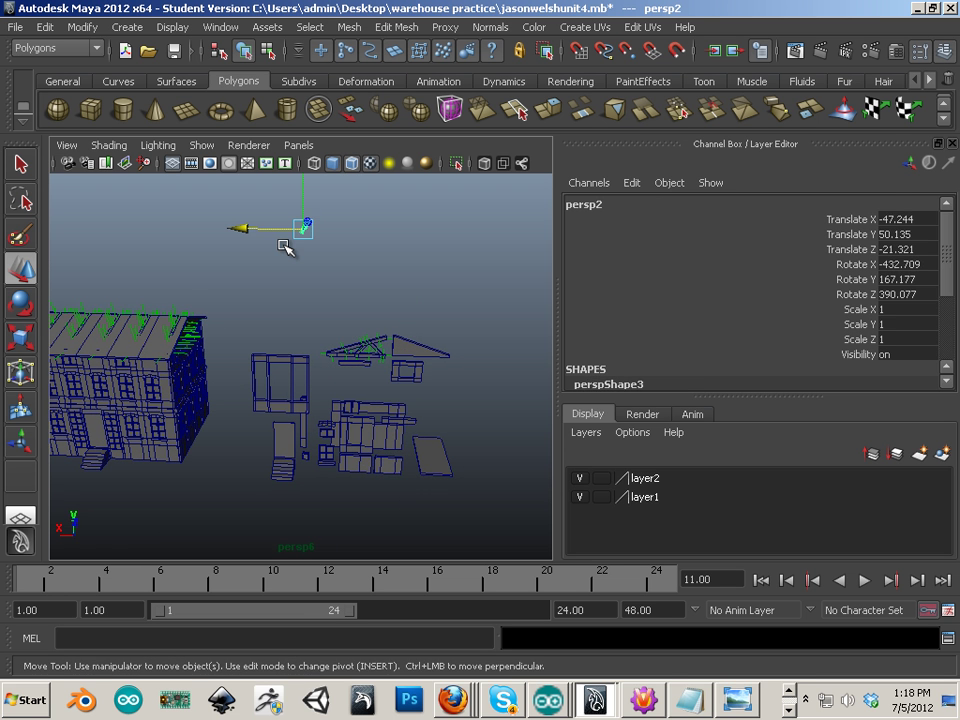
click(284, 247)
alt+drag(278, 255, 279, 259)
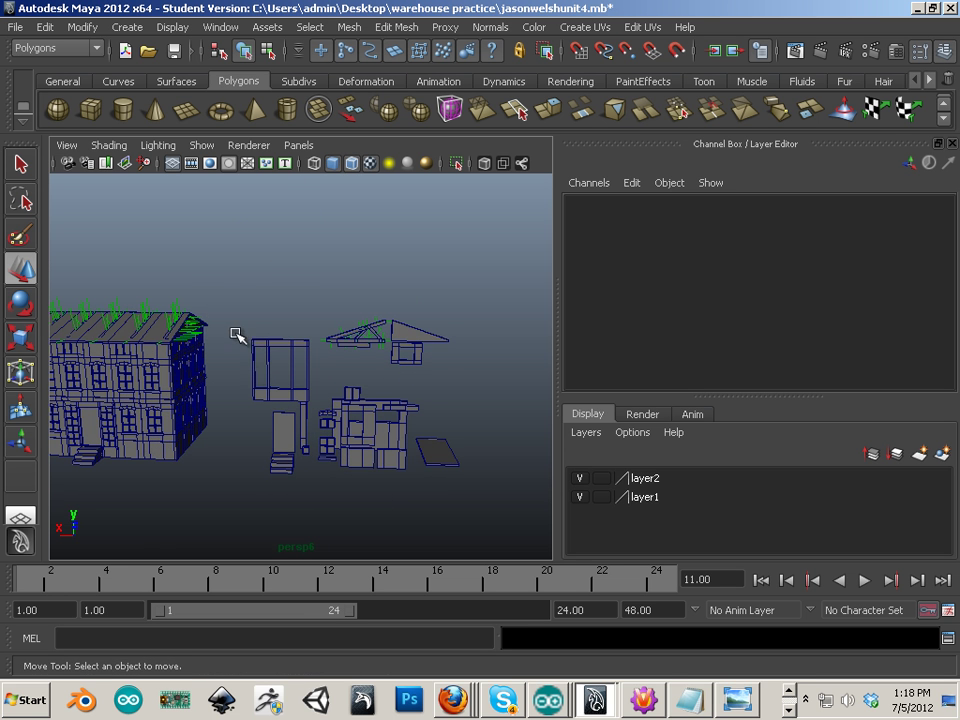
- Export all the loose modular pieces beside the building as an OBJ file named pieces in the warehouse practice folder
drag(491, 553, 405, 435)
alt+right_drag(405, 435, 430, 447)
alt+middle_drag(430, 447, 505, 446)
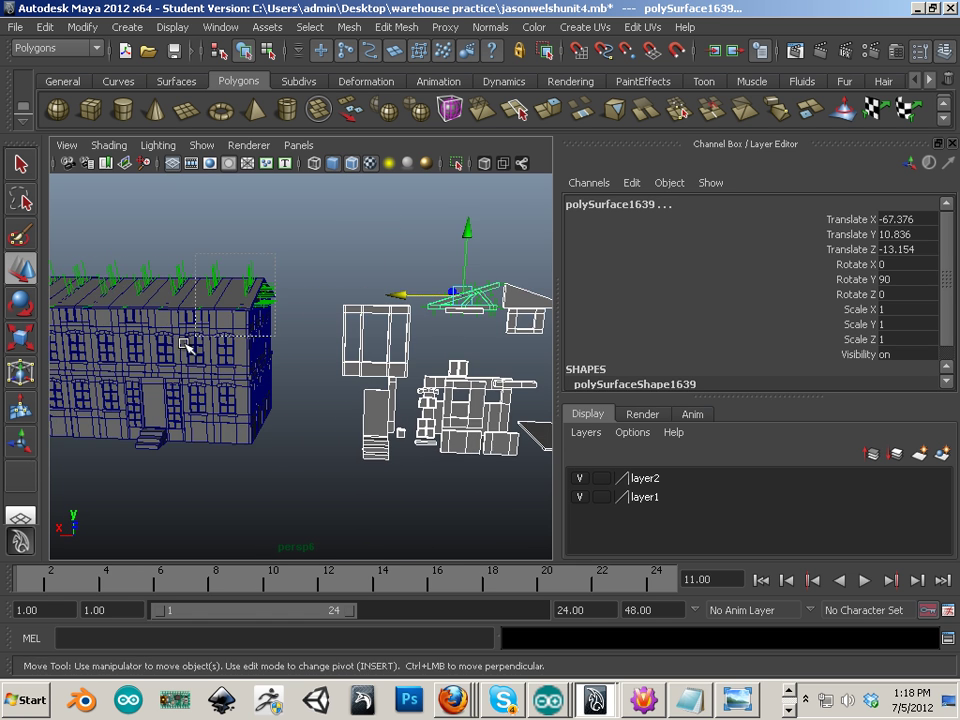
drag(42, 466, 42, 466)
alt+drag(186, 476, 150, 418)
drag(193, 297, 388, 464)
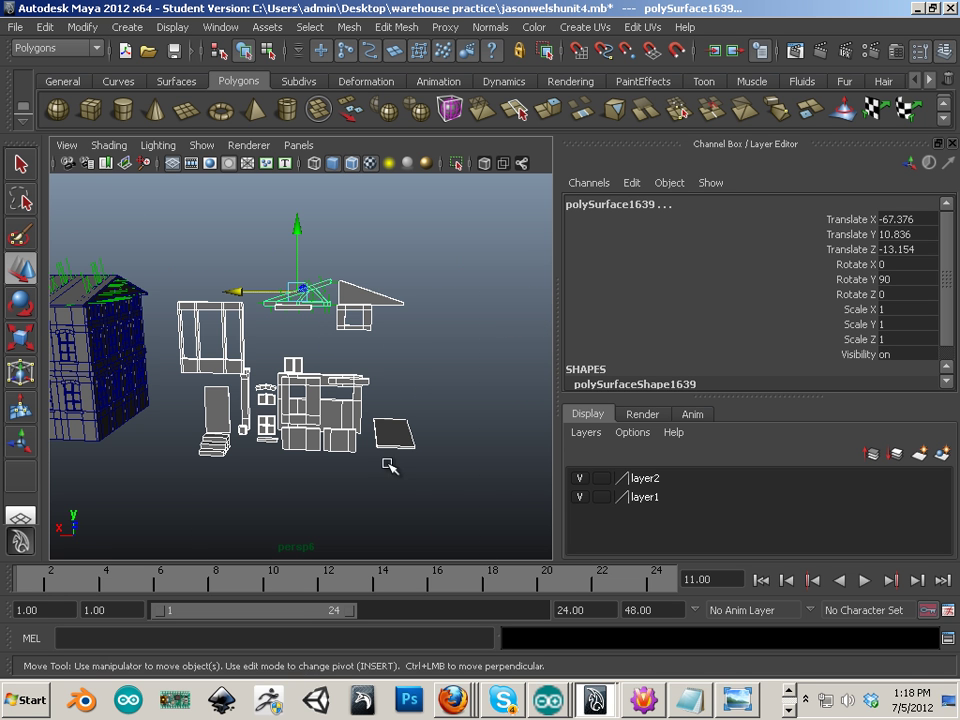
click(16, 27)
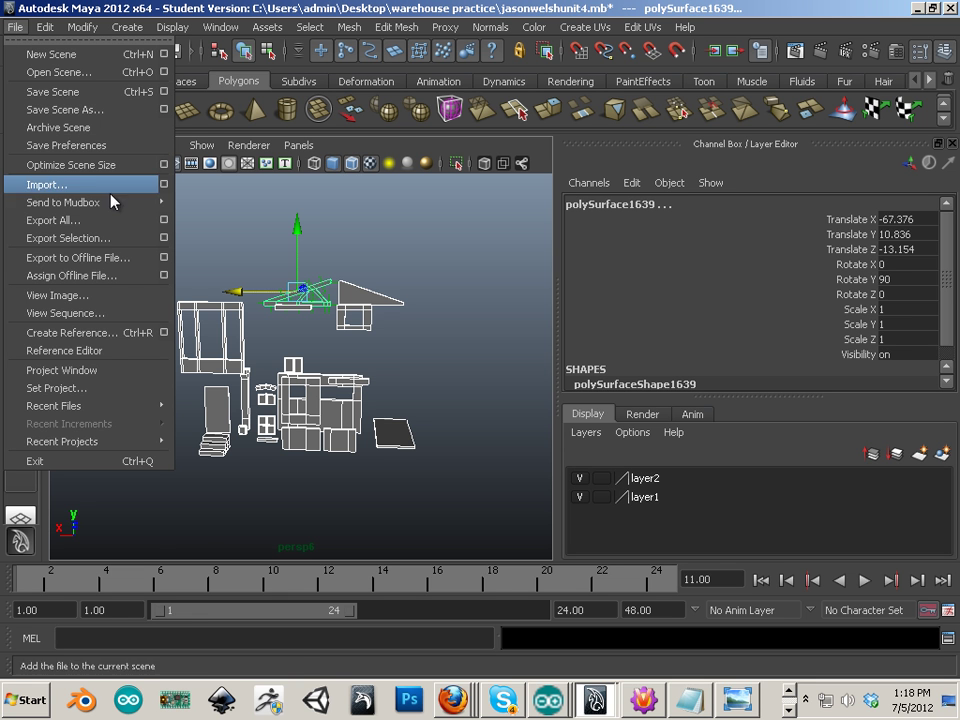
click(100, 241)
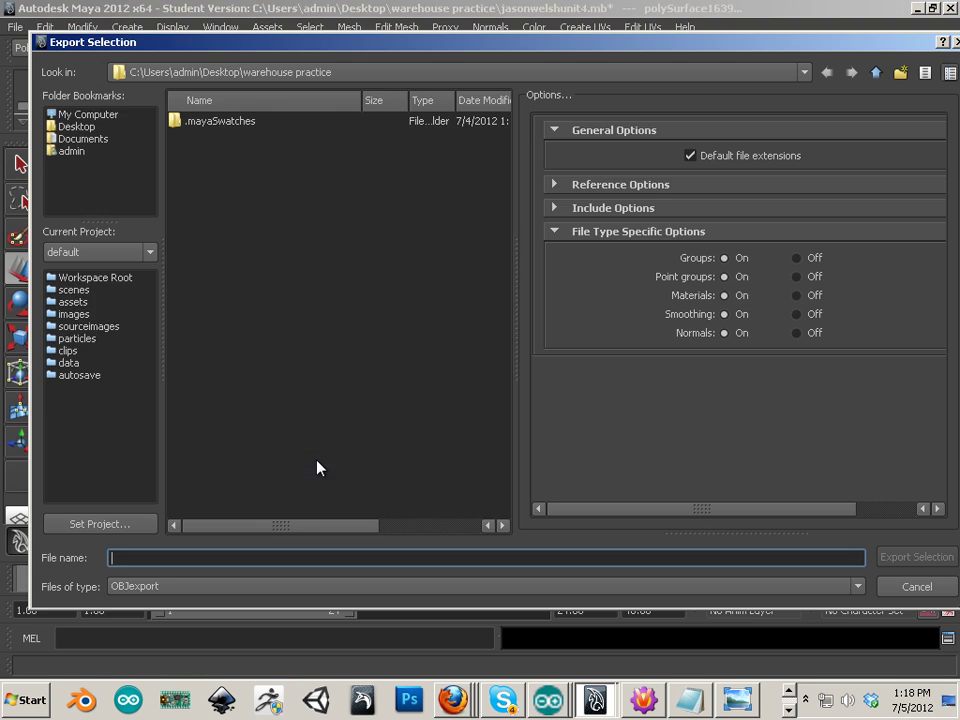
click(72, 127)
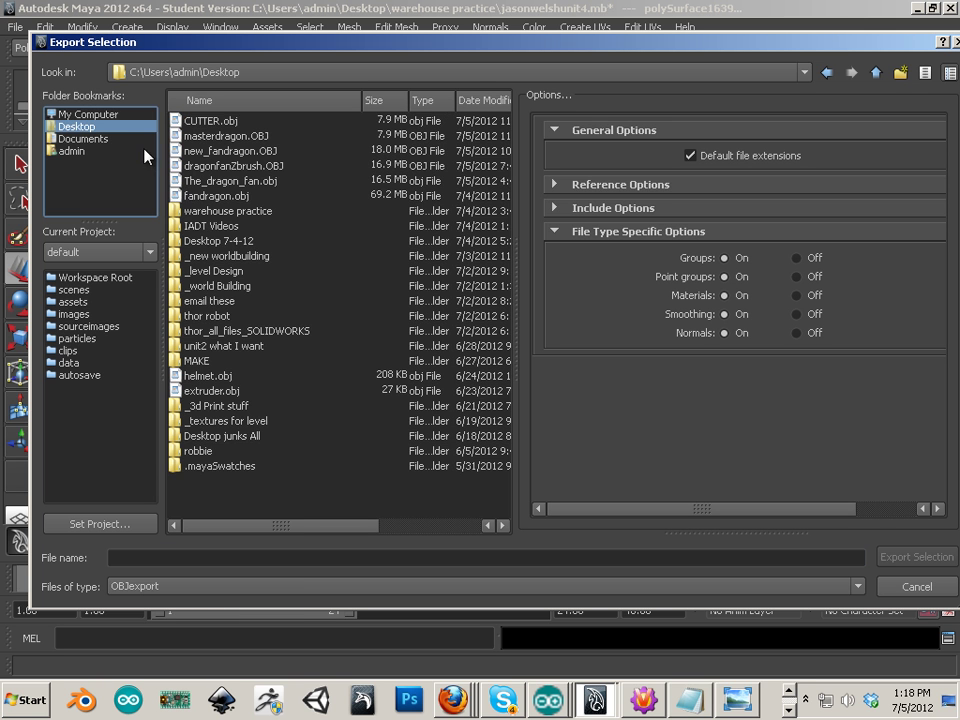
double_click(231, 211)
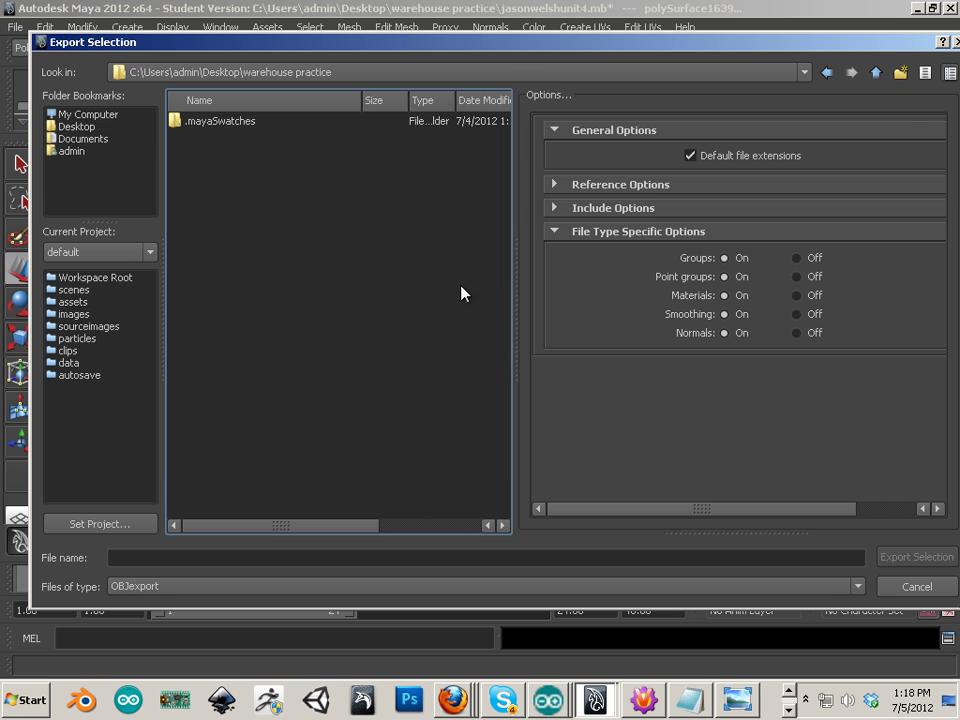
click(146, 558)
text(pieces)
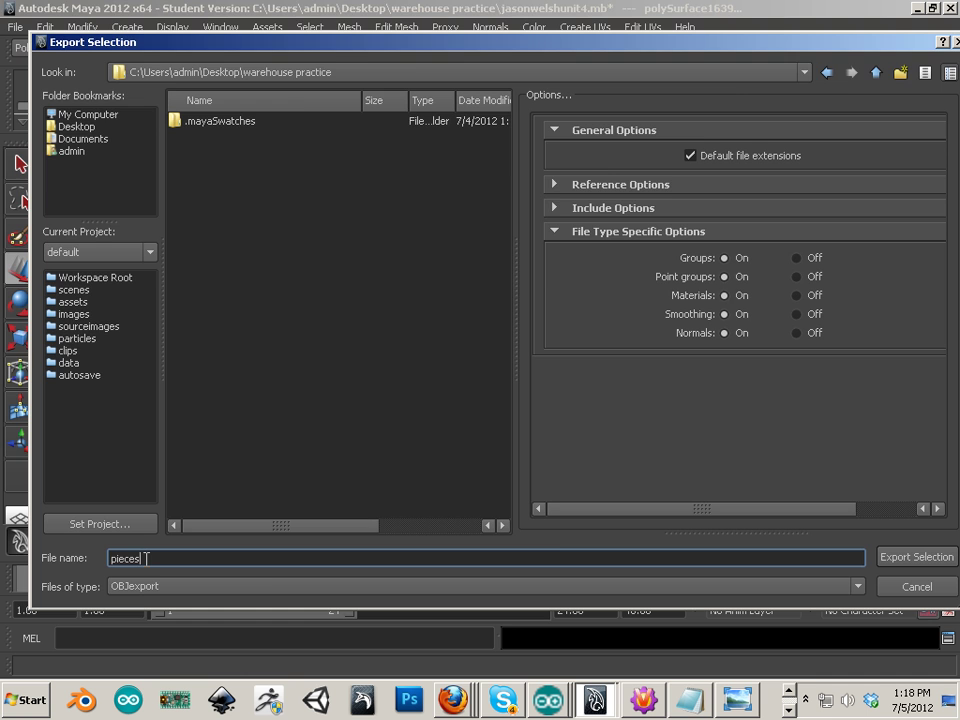
key(Return)
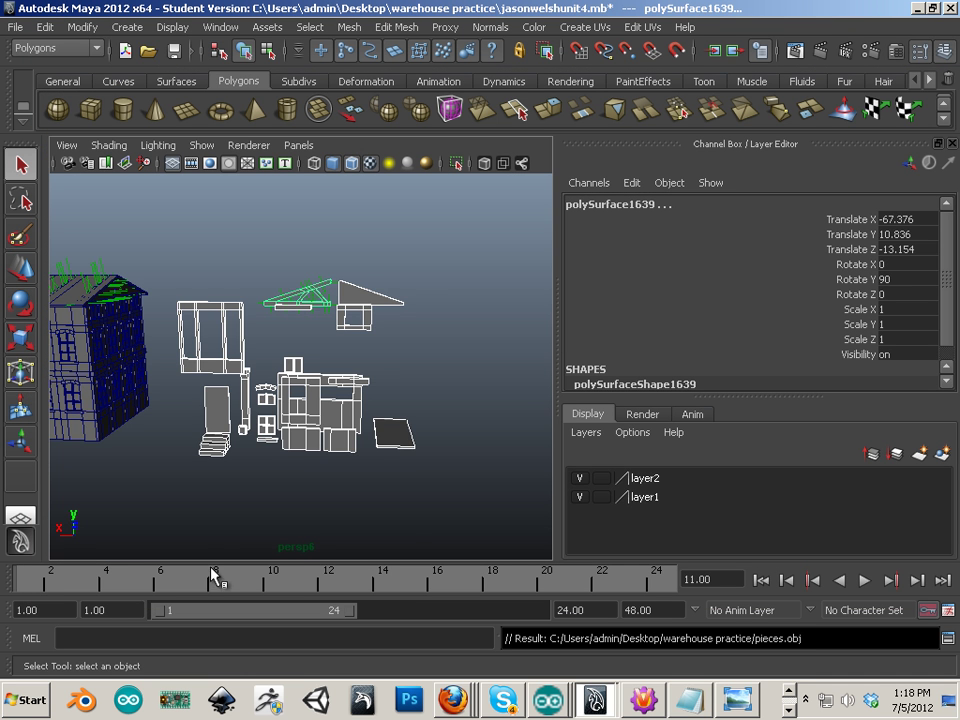
- Save the current scene under its existing file name and start a new empty scene
alt+drag(460, 441, 404, 422)
alt+middle_drag(404, 422, 418, 443)
scroll(415, 464, up, 3)
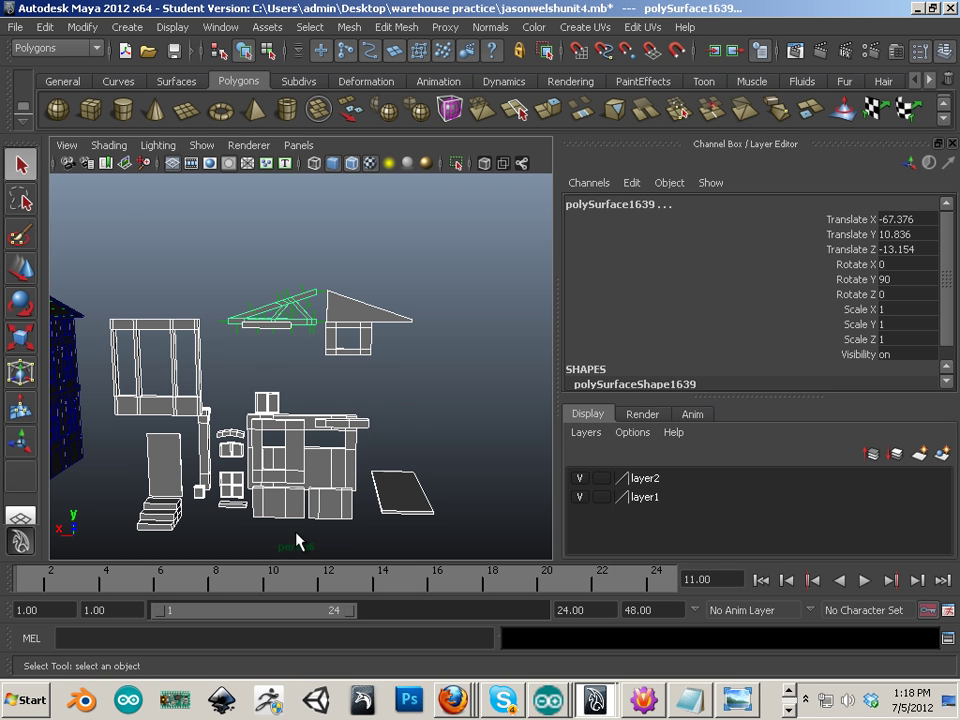
click(15, 27)
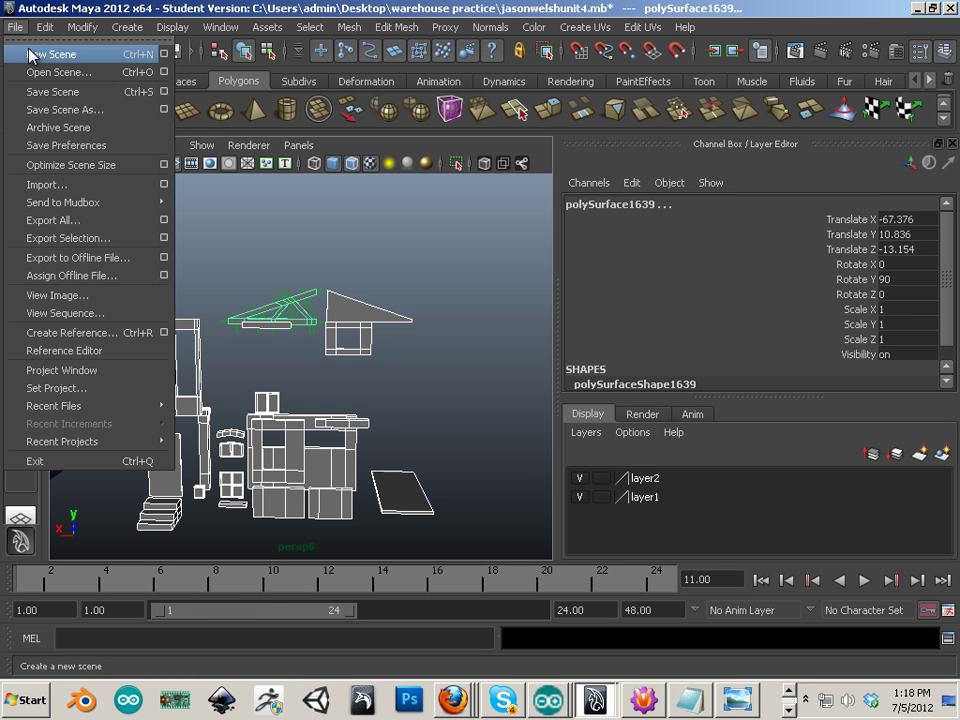
click(40, 91)
click(438, 359)
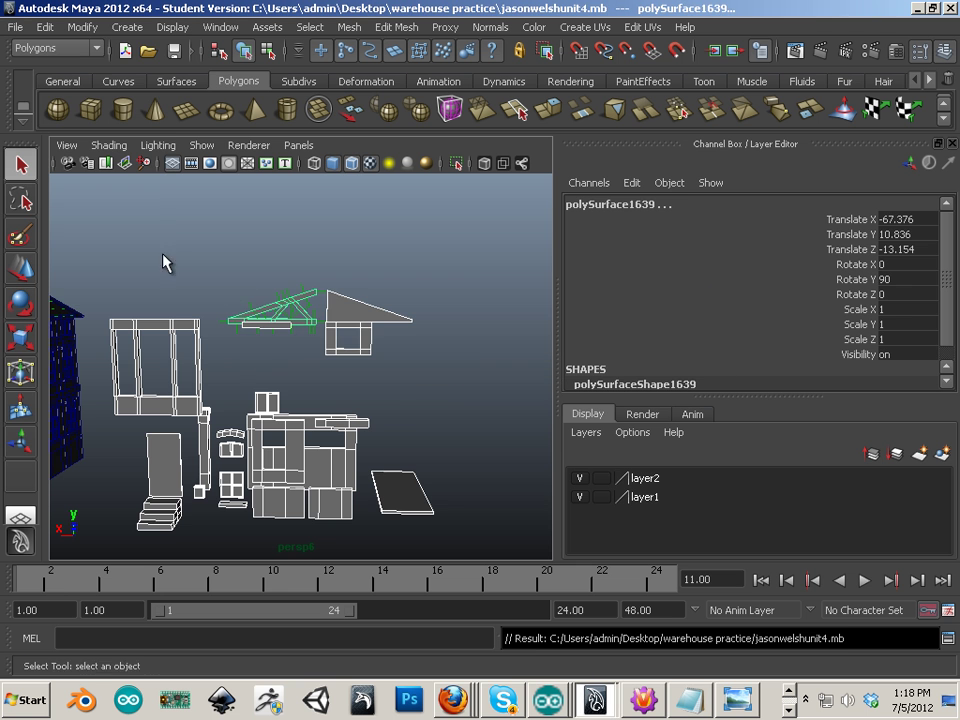
click(14, 27)
click(40, 53)
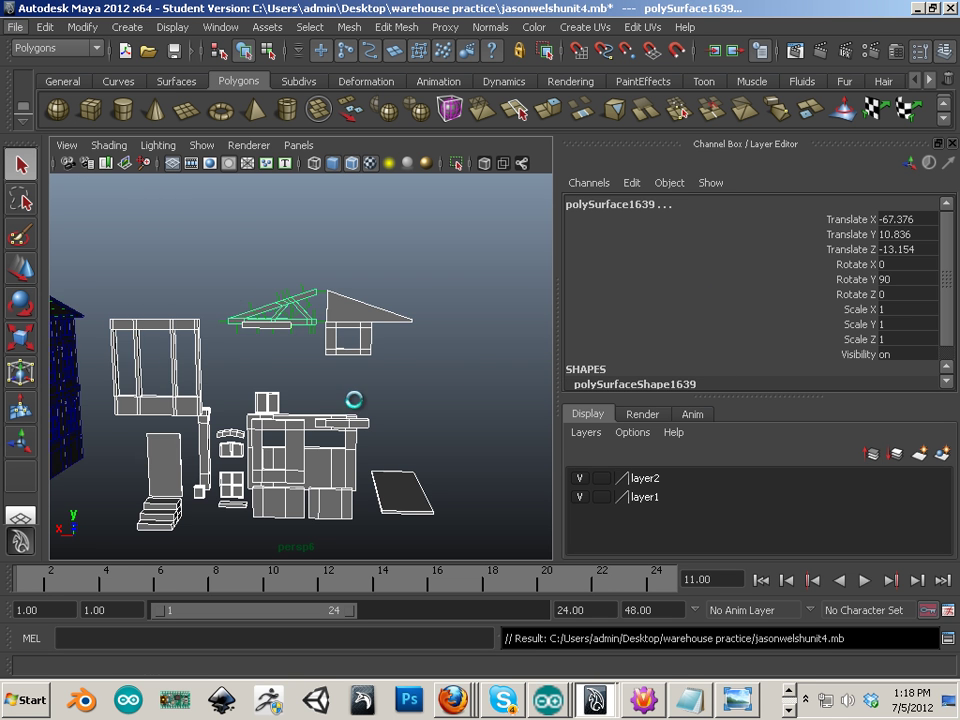
- Import pieces.obj from the warehouse practice folder into the empty scene, accepting it as a single mesh
alt+drag(318, 354, 245, 335)
click(16, 32)
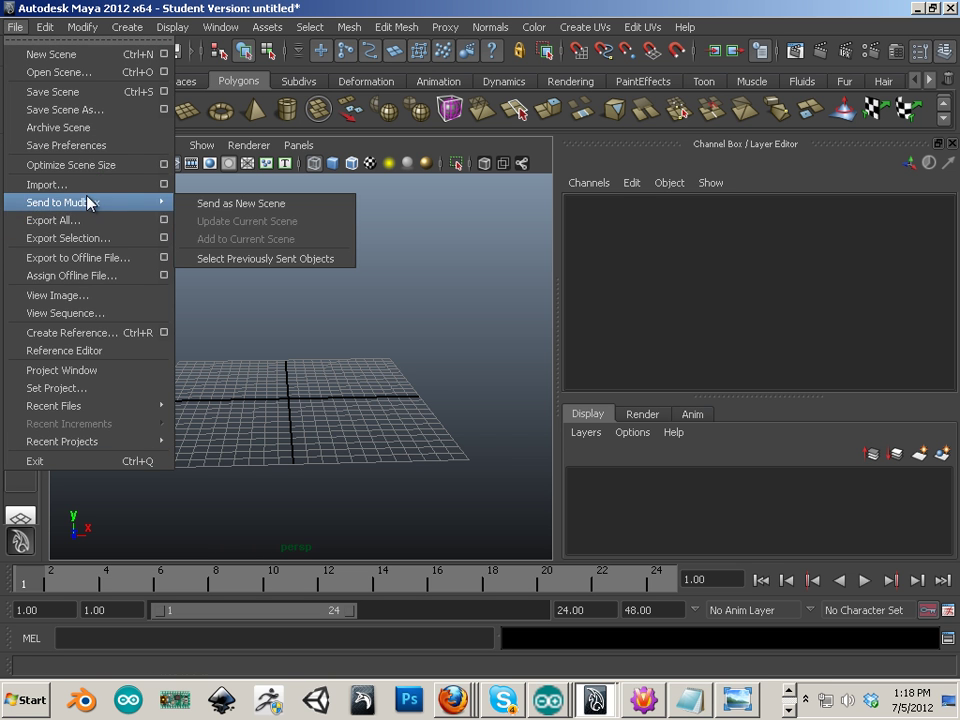
click(208, 258)
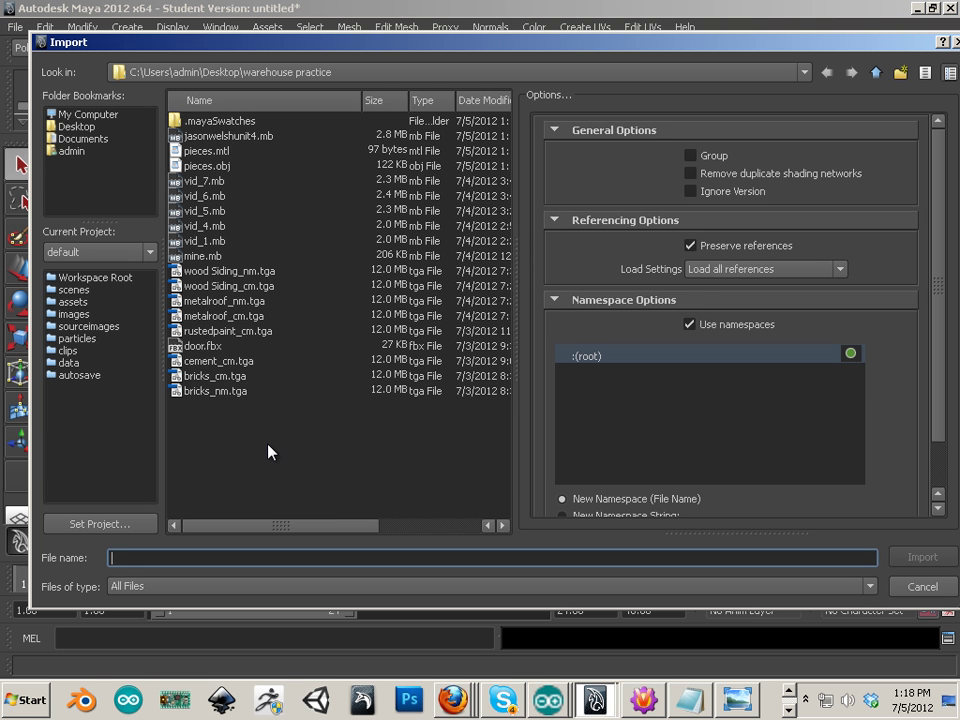
double_click(214, 165)
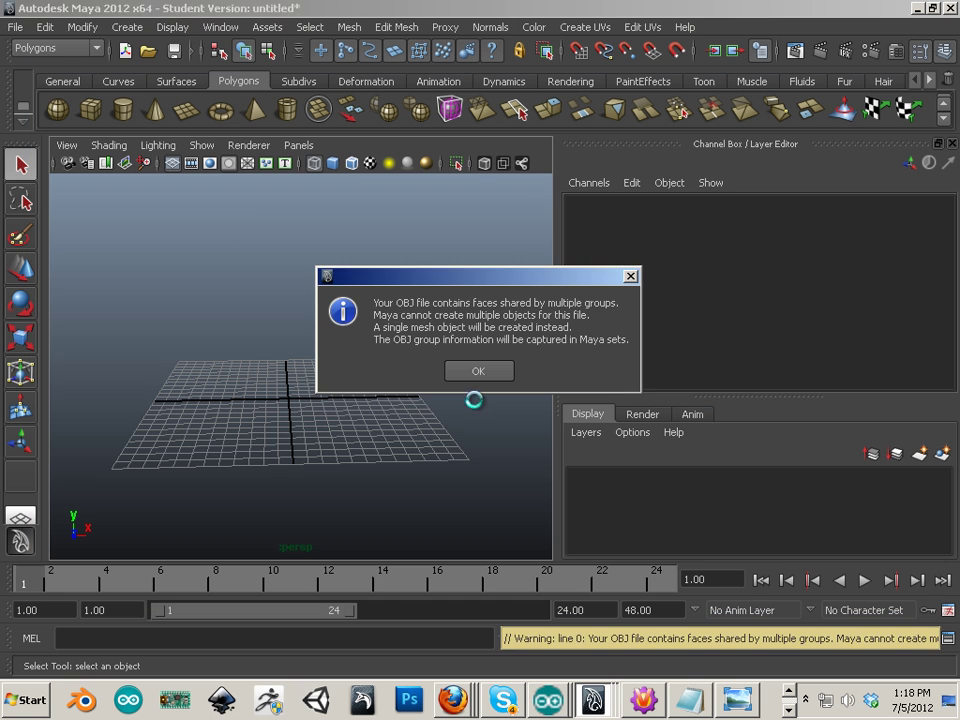
click(477, 372)
scroll(380, 394, down, 12)
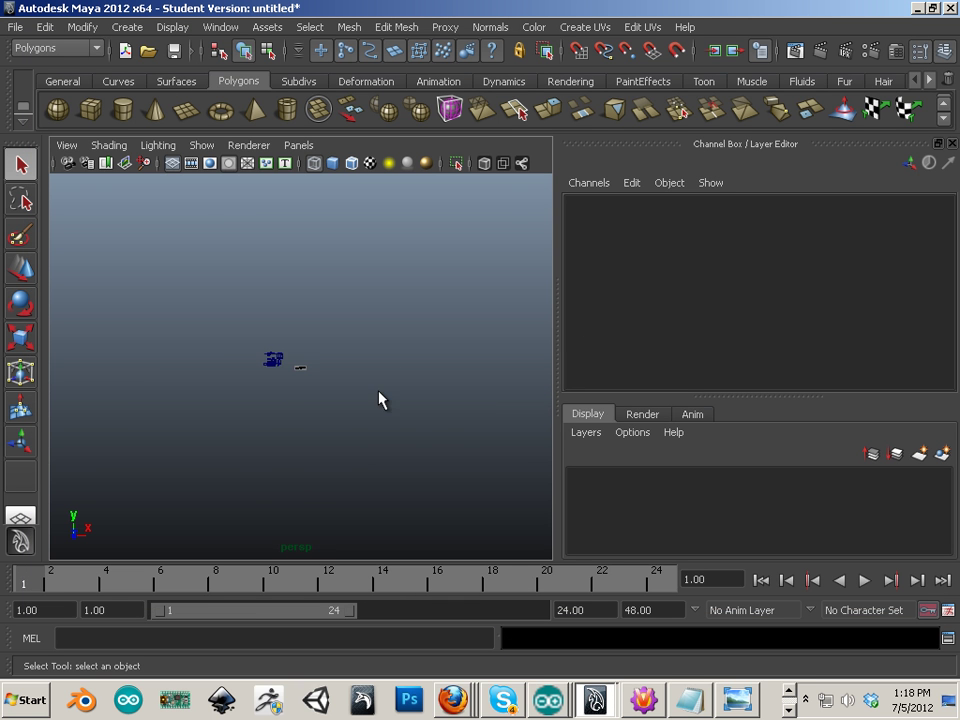
scroll(378, 396, up, 5)
- Move the imported pieces mesh along X towards the grid, to about 56.232
drag(283, 240, 150, 381)
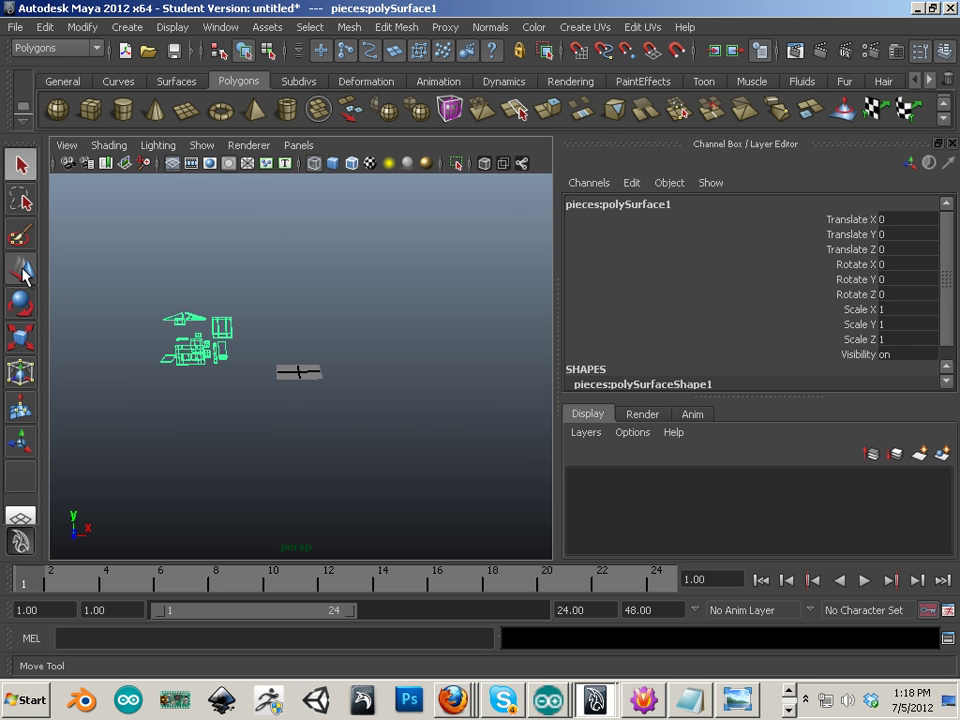
click(21, 267)
drag(364, 375, 453, 375)
scroll(289, 422, up, 5)
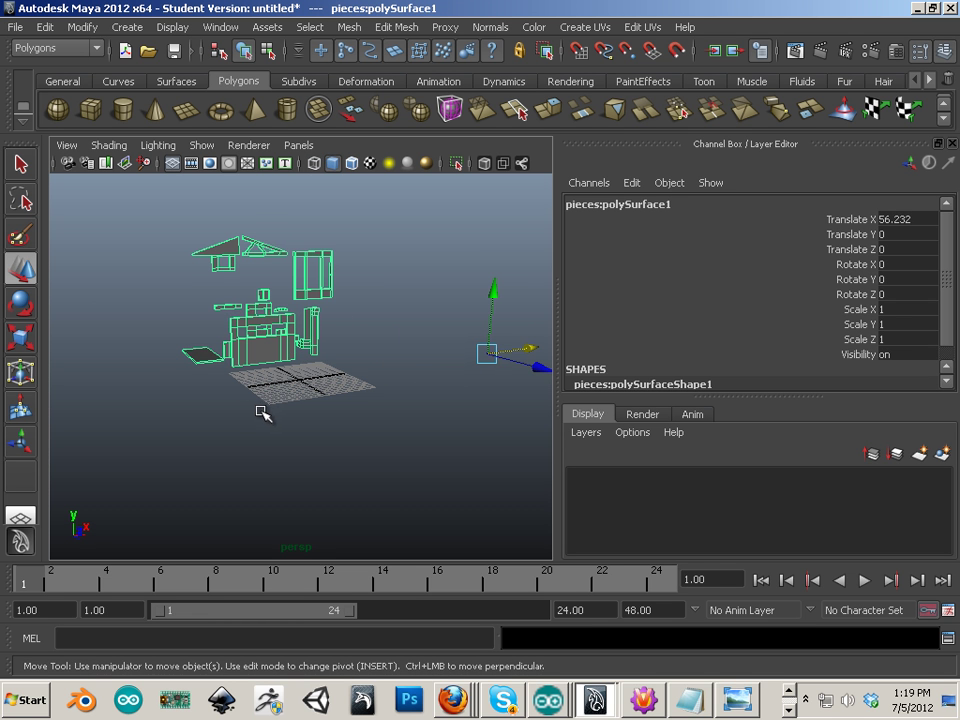
alt+drag(255, 430, 323, 430)
alt+middle_drag(325, 430, 186, 448)
click(284, 460)
alt+middle_drag(345, 450, 402, 462)
scroll(304, 428, down, 5)
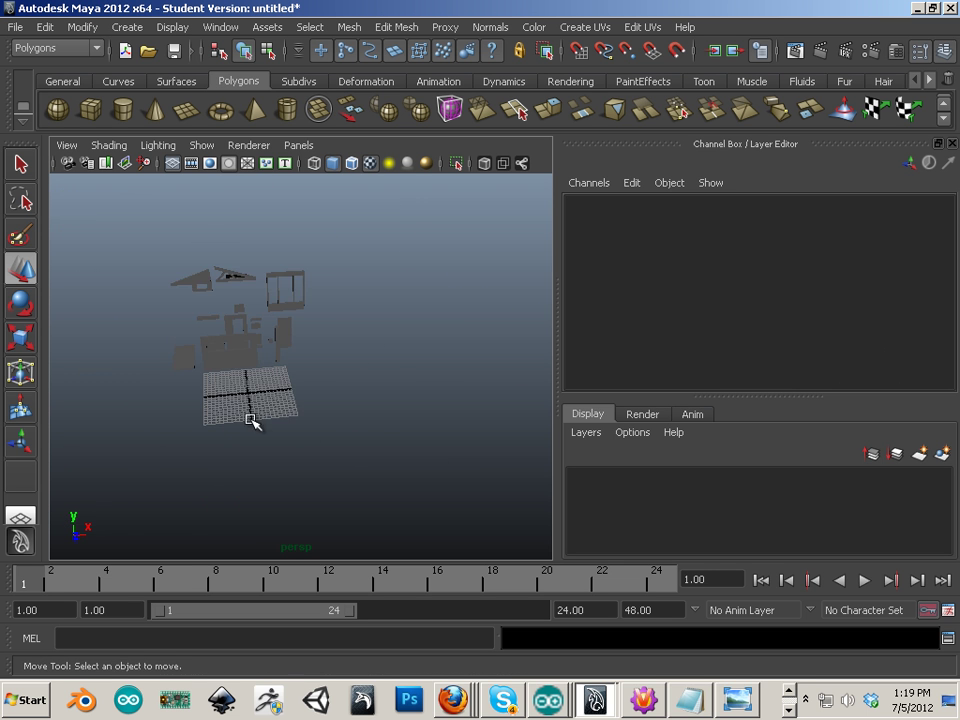
- Move the imported pieces mesh along Z over the grid, to about 26.641
alt+drag(304, 428, 242, 425)
click(276, 342)
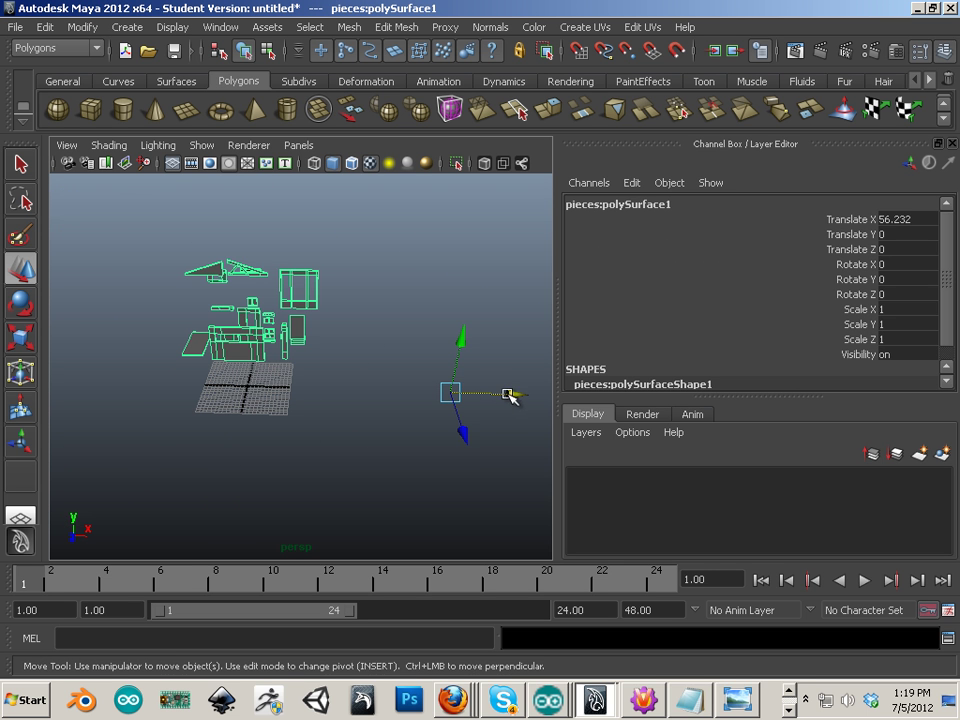
alt+drag(516, 397, 250, 317)
right_click(250, 317)
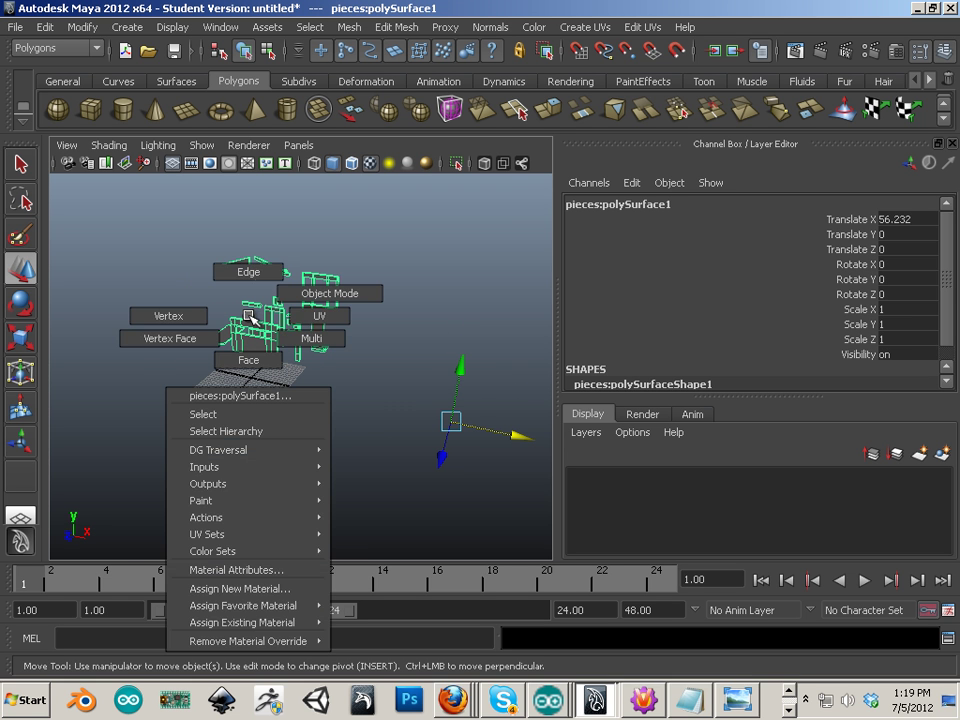
right_drag(249, 316, 262, 290)
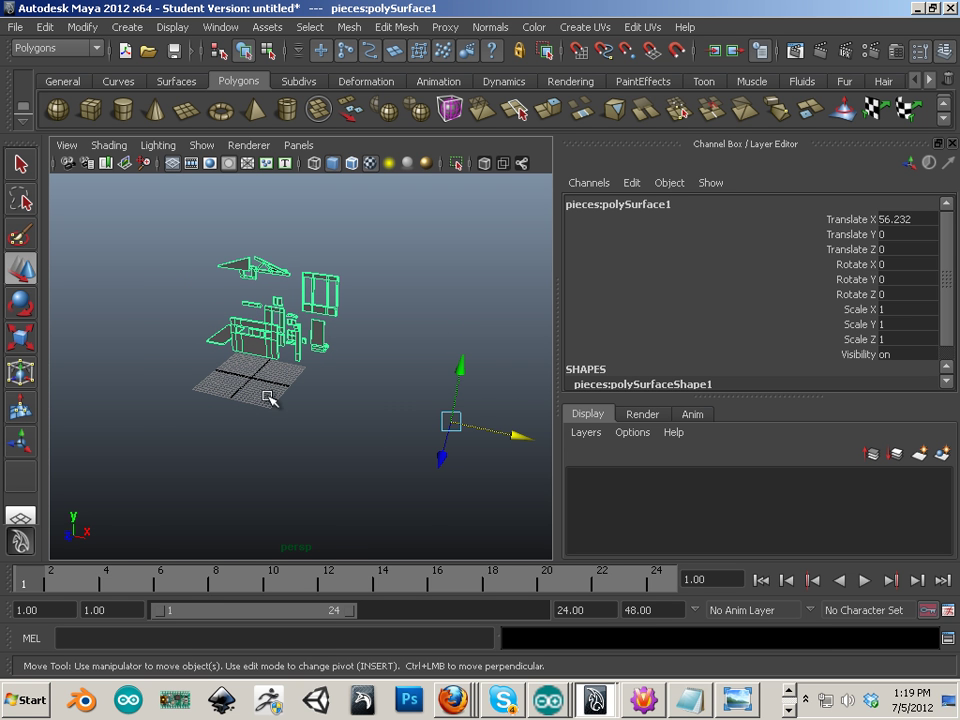
drag(443, 460, 332, 501)
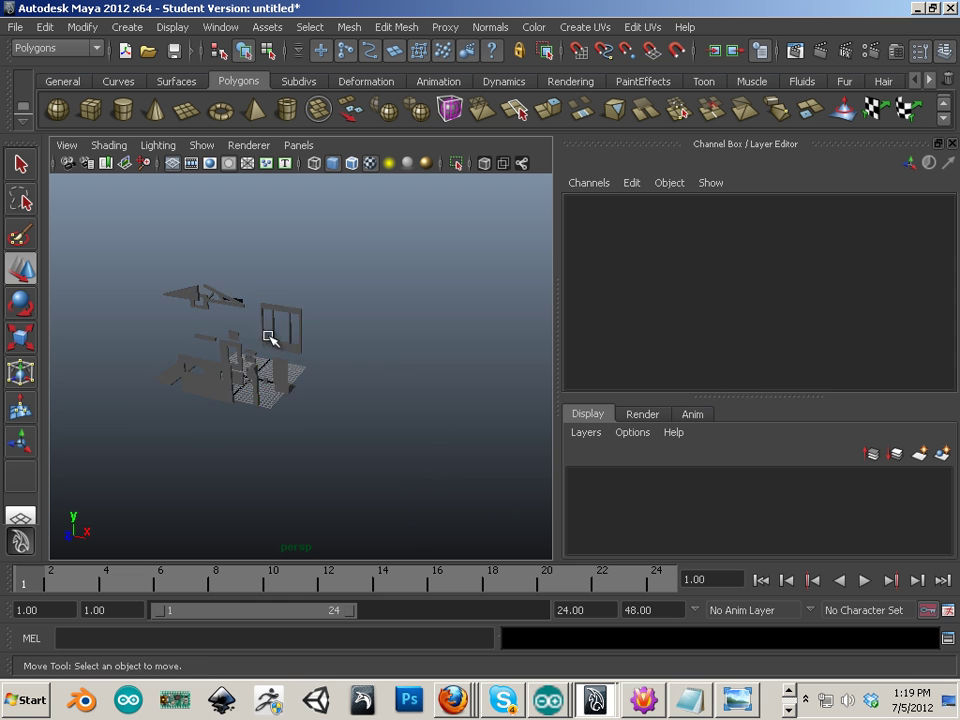
alt+middle_drag(128, 354, 285, 428)
- Separate the imported mesh into individual pieces
alt+drag(285, 428, 381, 364)
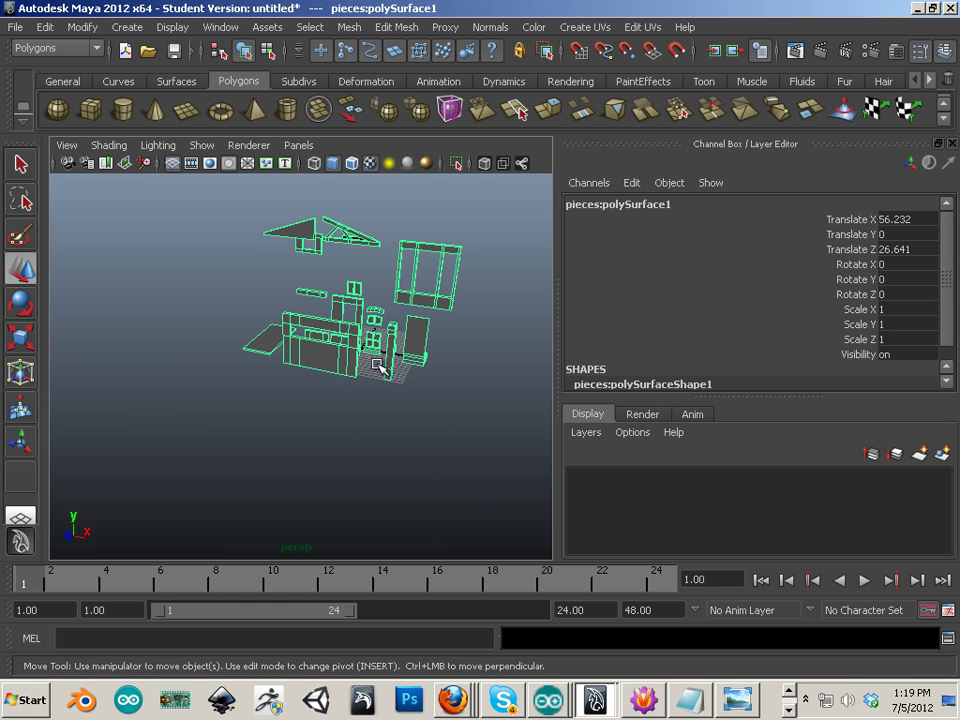
click(352, 28)
click(368, 55)
click(182, 390)
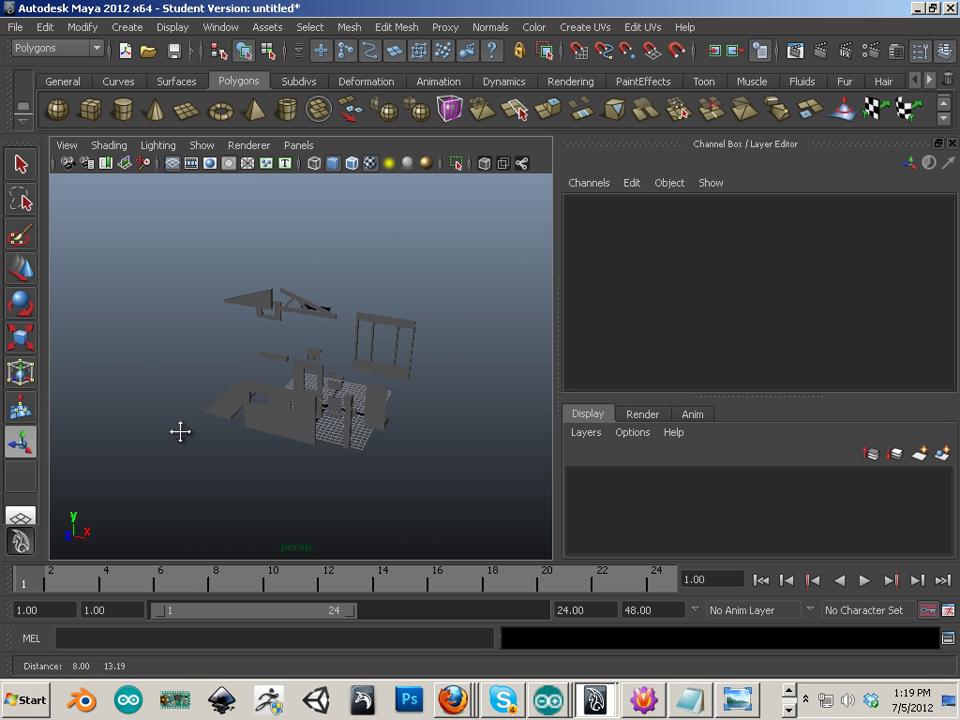
- Center the pivots of all the separated pieces
alt+drag(167, 438, 259, 422)
scroll(259, 422, up, 2)
drag(133, 253, 432, 552)
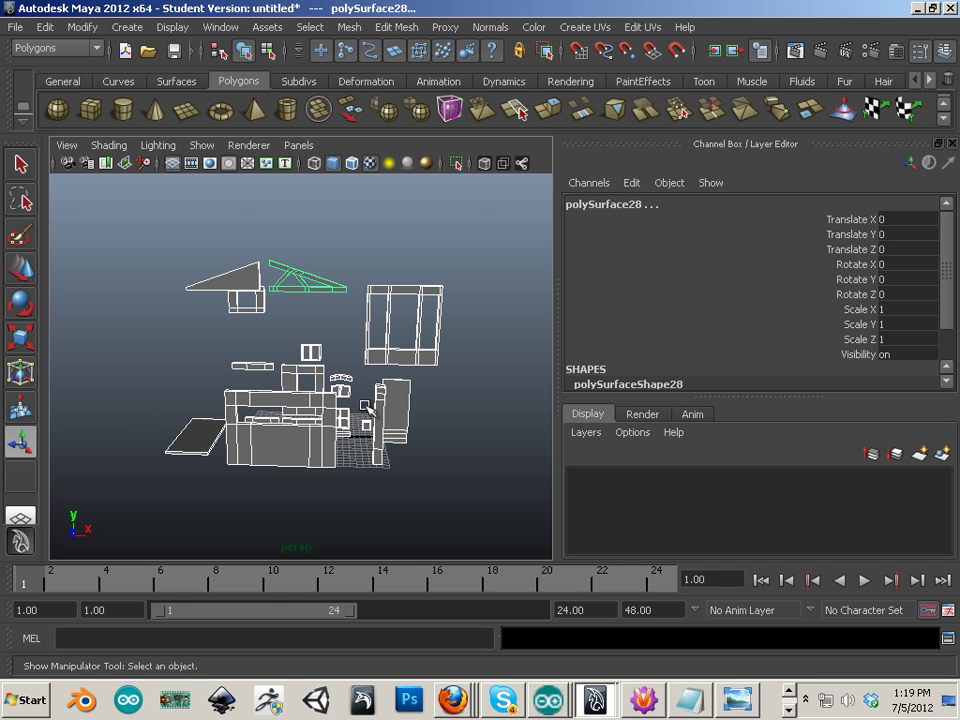
click(80, 27)
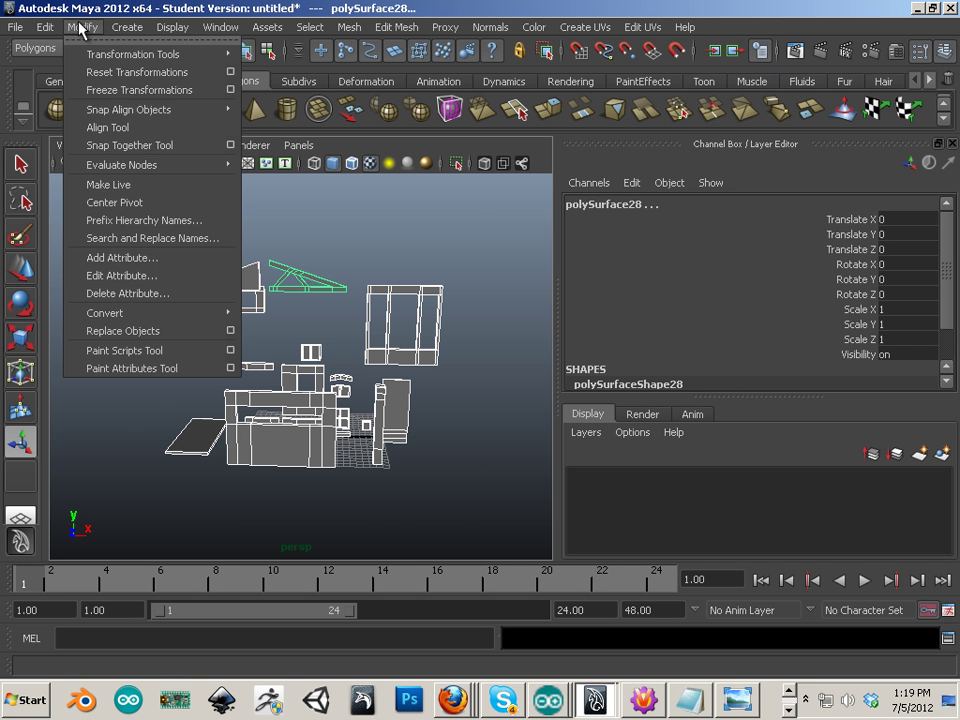
click(114, 202)
key(5)
click(375, 268)
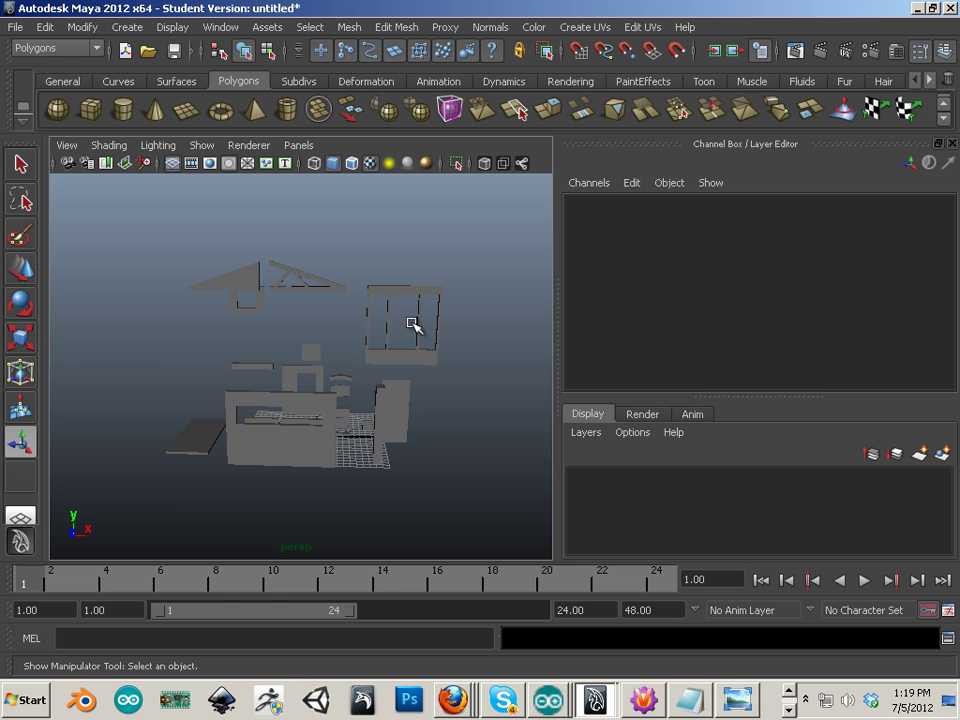
- Check the pivot position of the single door panel with the Move tool
click(418, 367)
click(405, 402)
key(e)
key(w)
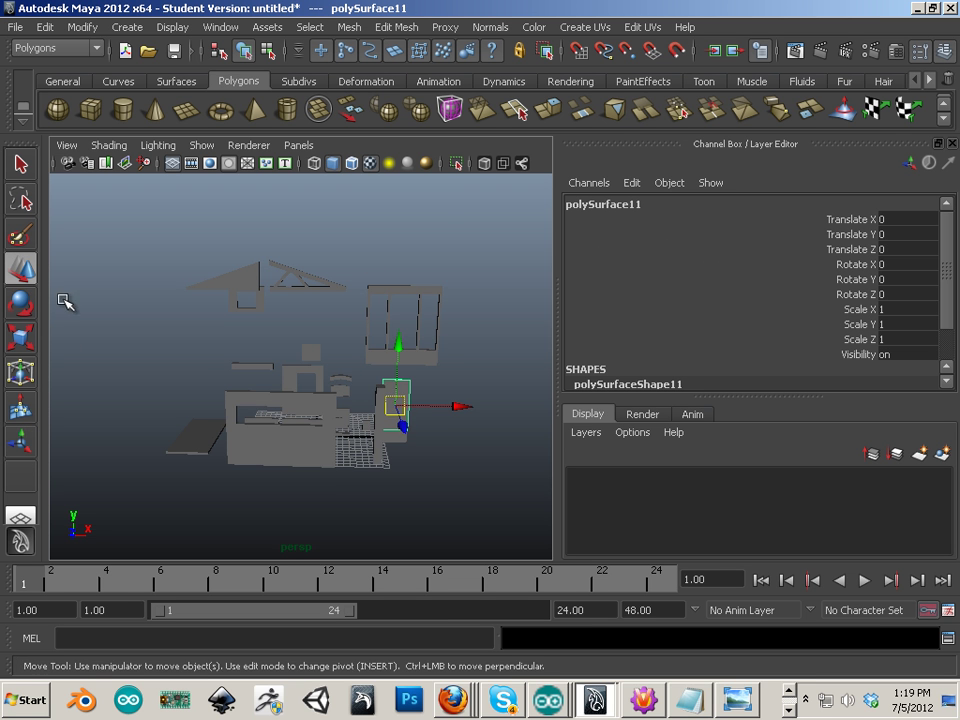
- Select all the separated pieces together
alt+drag(323, 419, 350, 458)
alt+right_drag(369, 450, 339, 429)
alt+drag(339, 429, 363, 396)
alt+right_drag(362, 392, 237, 264)
drag(352, 543, 351, 385)
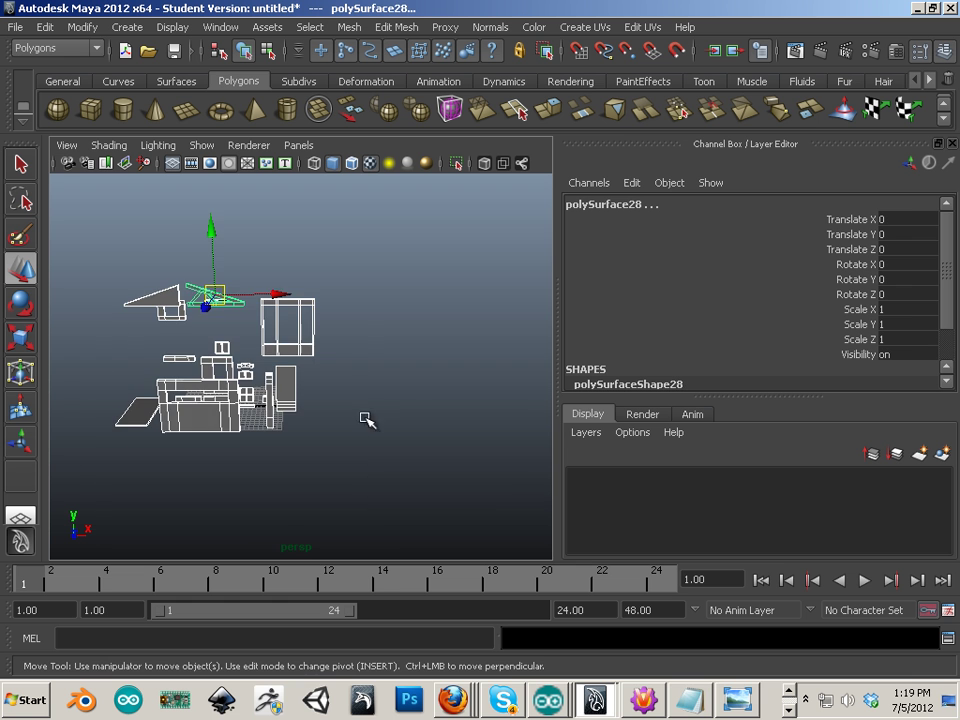
- Move all the separated pieces together along negative X until they stand clear of the grid
drag(283, 297, 107, 299)
alt+middle_drag(244, 393, 396, 398)
drag(276, 303, 192, 301)
click(264, 441)
alt+drag(264, 441, 336, 443)
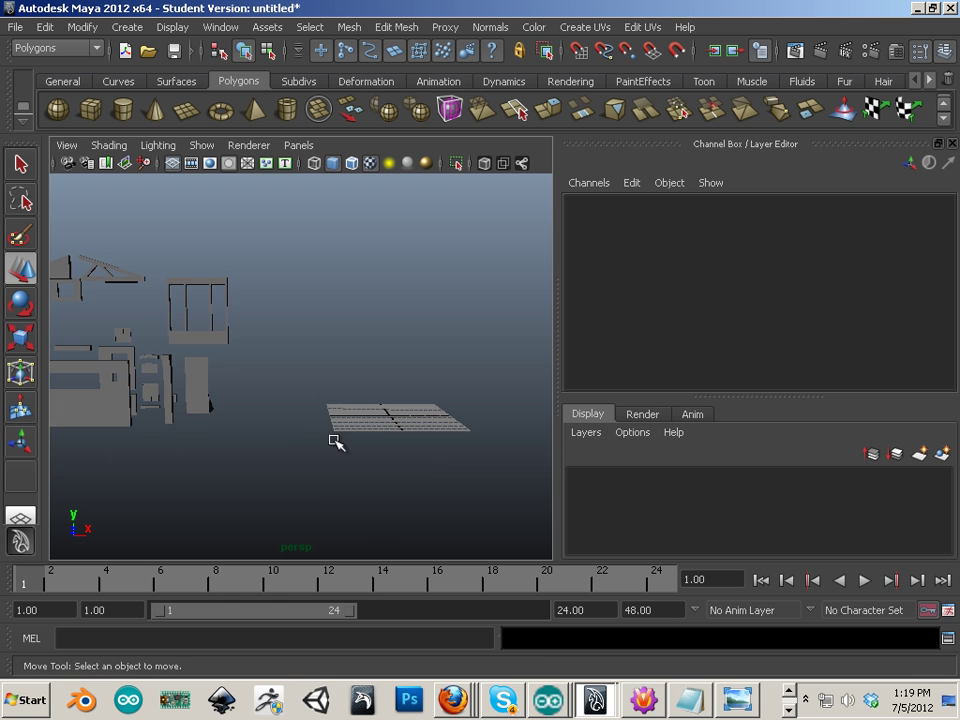
- Move the three-opening frame piece along X away from the other pieces to about Translate X -16.5, over the grid
click(213, 331)
alt+middle_drag(401, 413, 358, 424)
alt+right_drag(358, 424, 407, 439)
alt+middle_drag(272, 402, 418, 401)
drag(383, 321, 549, 325)
alt+middle_drag(525, 362, 370, 364)
alt+right_drag(370, 364, 488, 390)
alt+middle_drag(488, 390, 331, 411)
alt+right_drag(333, 411, 340, 350)
drag(300, 317, 413, 308)
alt+right_drag(363, 411, 396, 461)
mouse_move(396, 461)
alt+mouse_down()
mouse_move(405, 465)
mouse_move(334, 465)
mouse_move(392, 466)
alt+mouse_up()
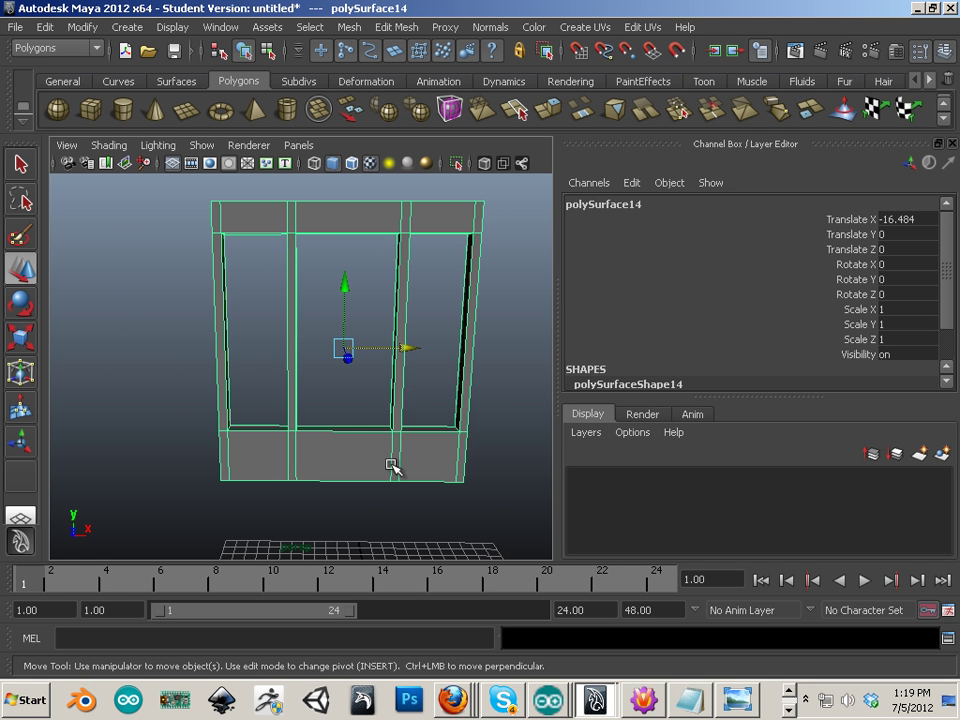
- Apply automatic UV mapping to the frame piece and display its UV layout in a maximized UV Texture Editor
click(584, 27)
click(600, 108)
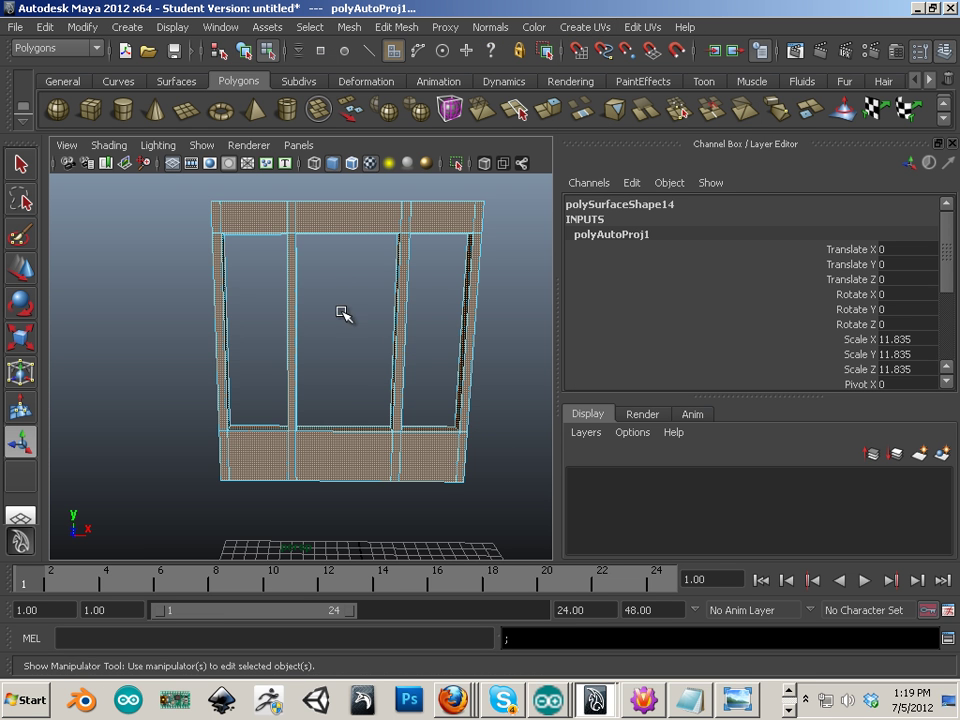
click(220, 27)
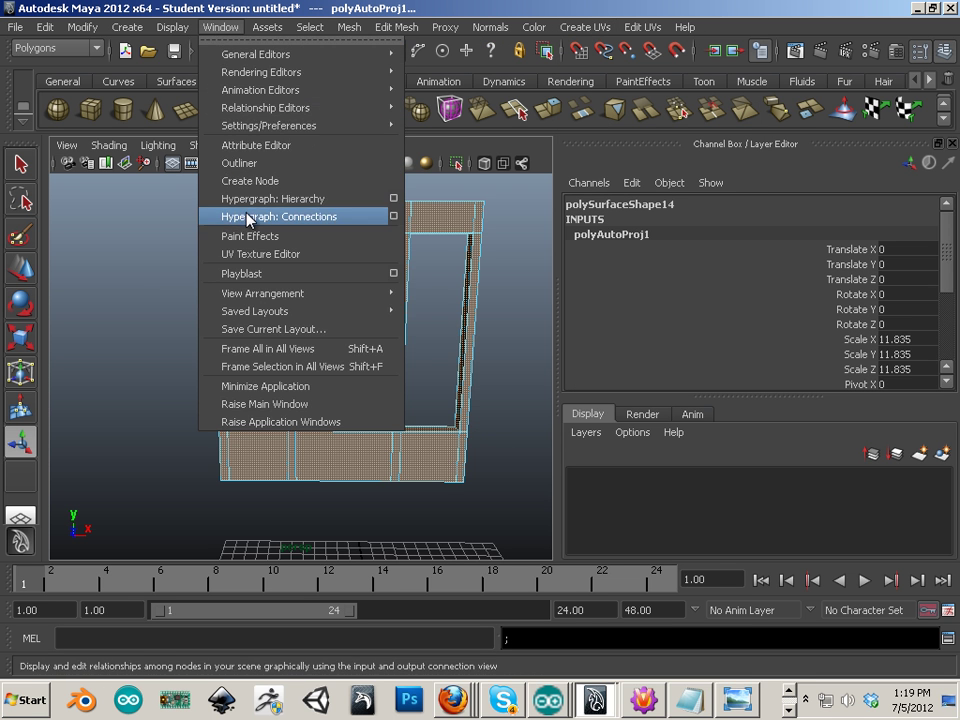
click(258, 252)
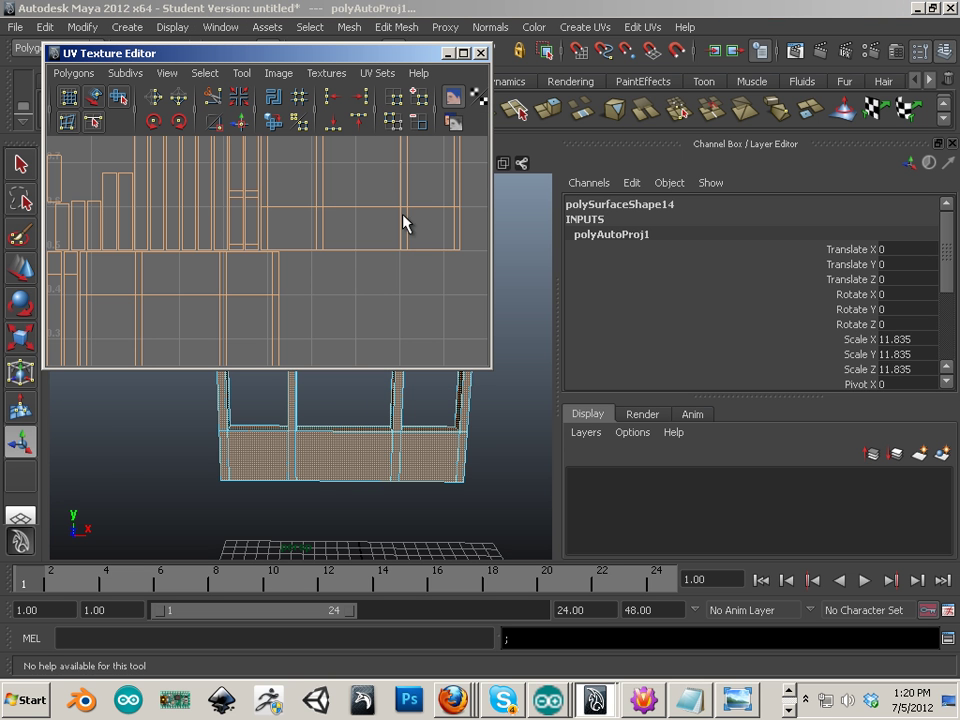
click(464, 54)
alt+right_drag(488, 252, 192, 222)
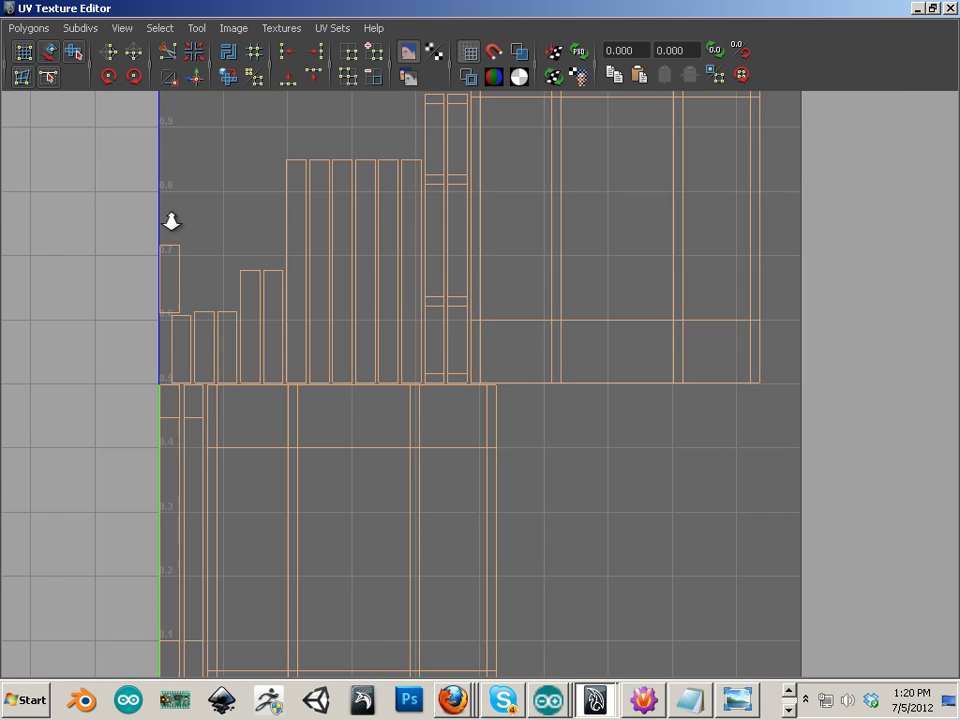
alt+right_drag(588, 387, 226, 281)
alt+middle_drag(380, 312, 297, 252)
alt+right_drag(298, 260, 408, 327)
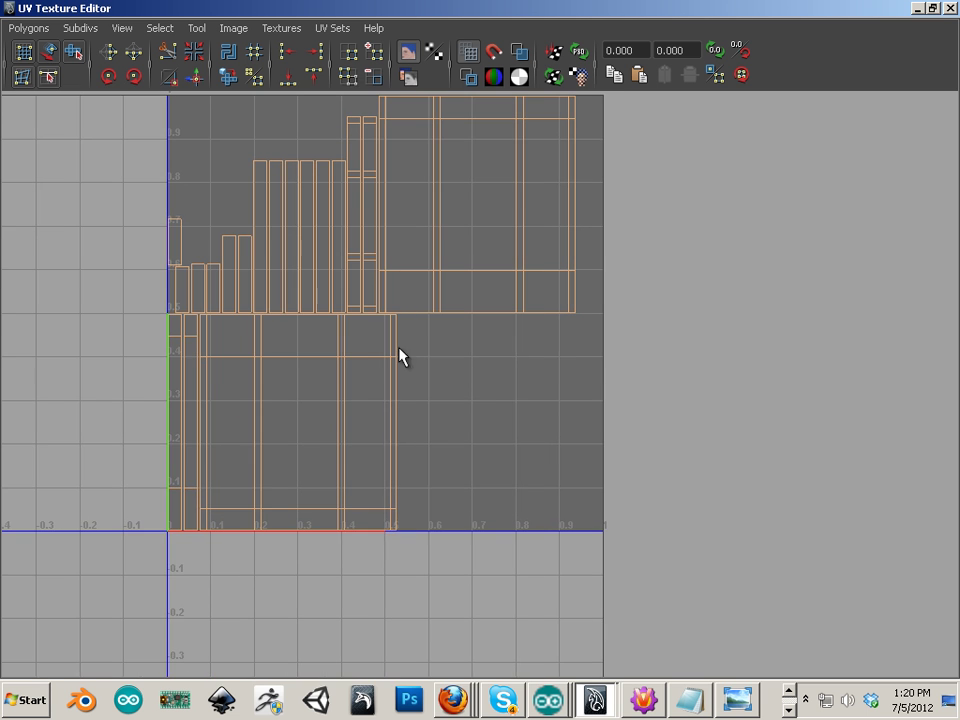
right_click(398, 348)
scroll(394, 330, up, 1)
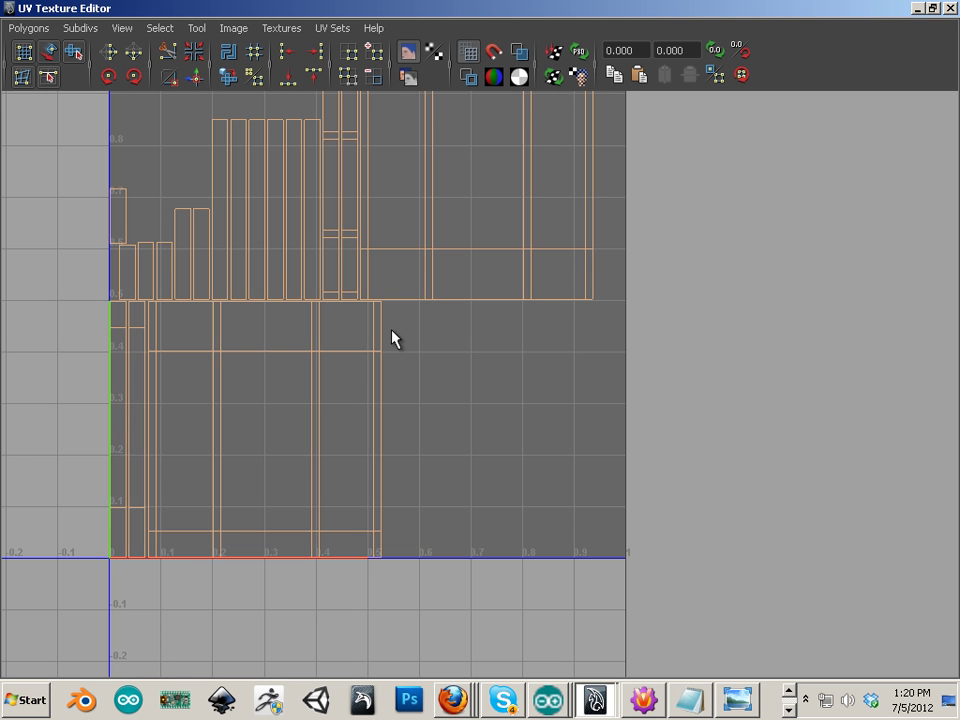
- Move and sew the matching side strip onto the right outer edge of the lower large UV shell
click(382, 397)
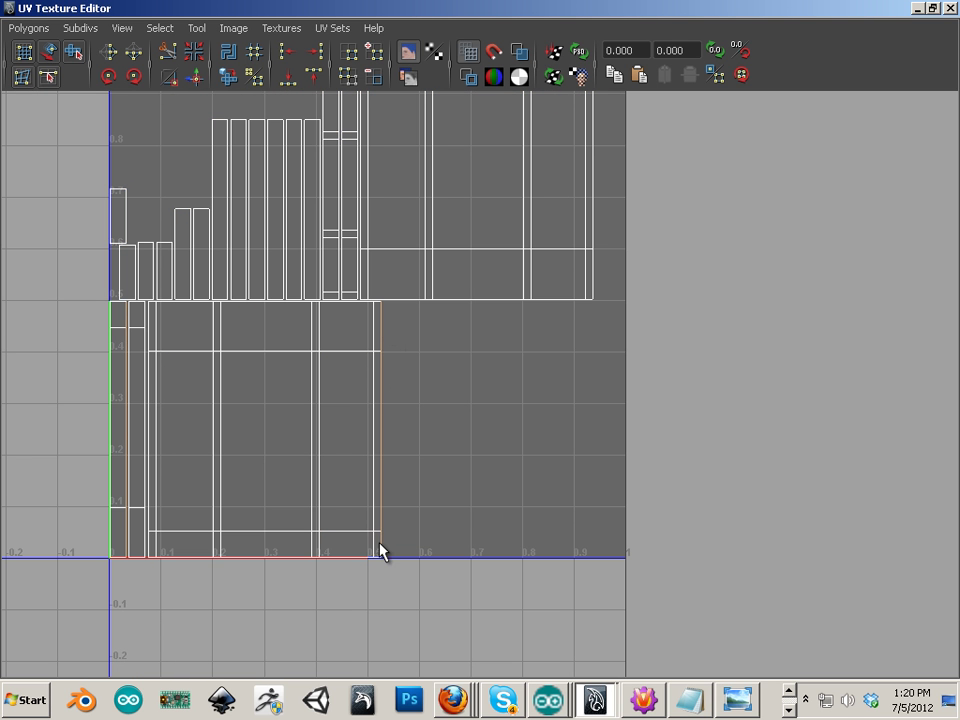
alt+middle_drag(334, 453, 427, 485)
scroll(427, 485, up, 1)
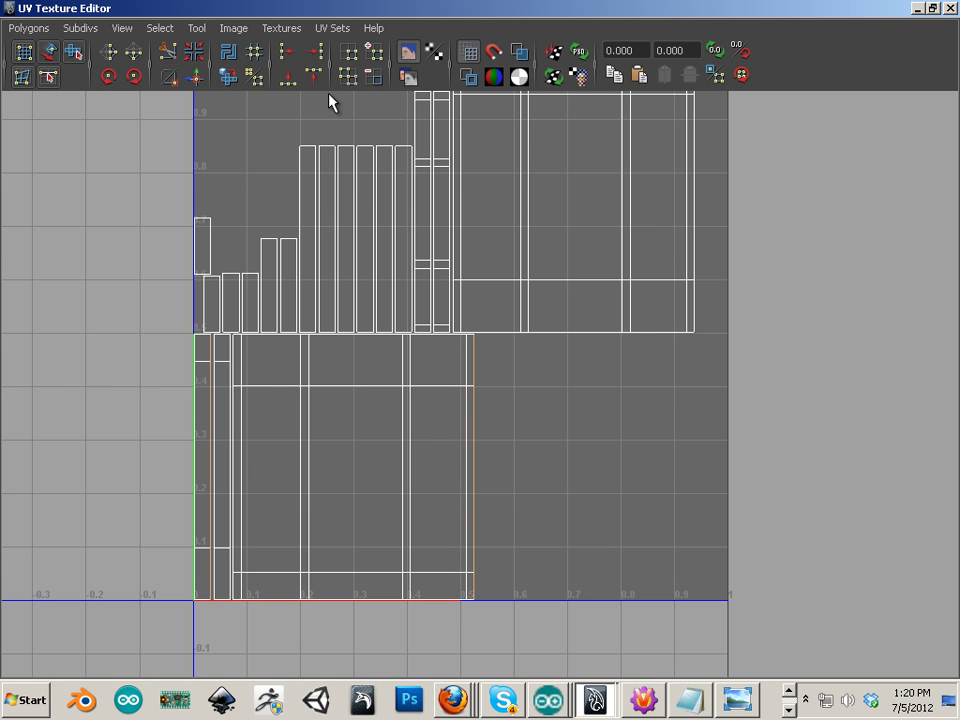
click(193, 81)
- Move and sew the matching strips onto the bottom and left outer edges of the lower large UV shell
alt+middle_drag(450, 650, 492, 507)
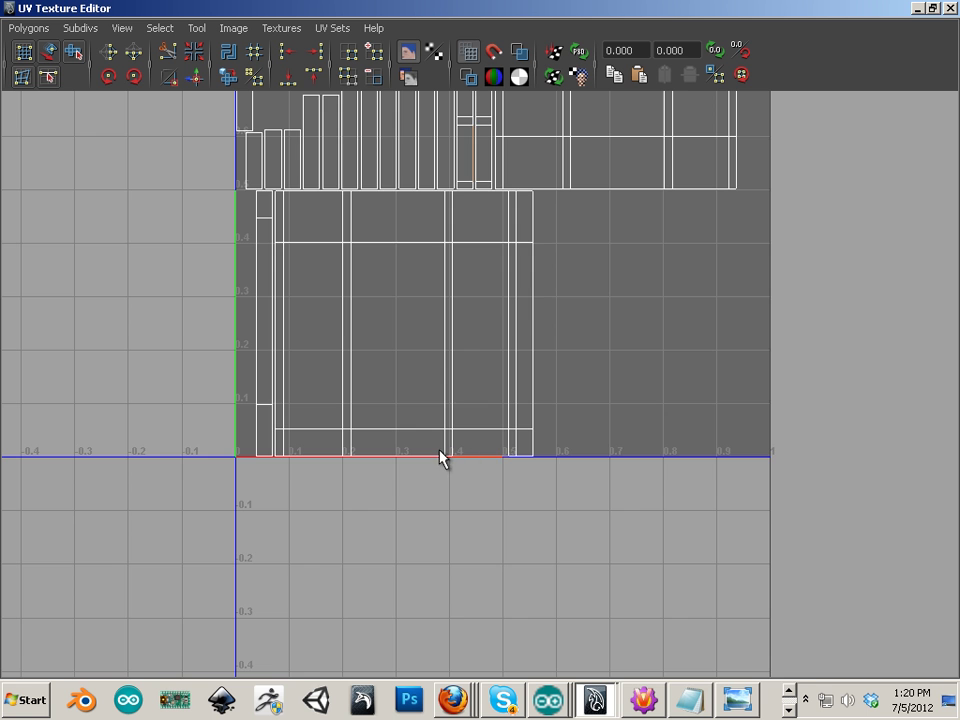
alt+middle_drag(441, 453, 456, 382)
alt+right_drag(456, 382, 655, 512)
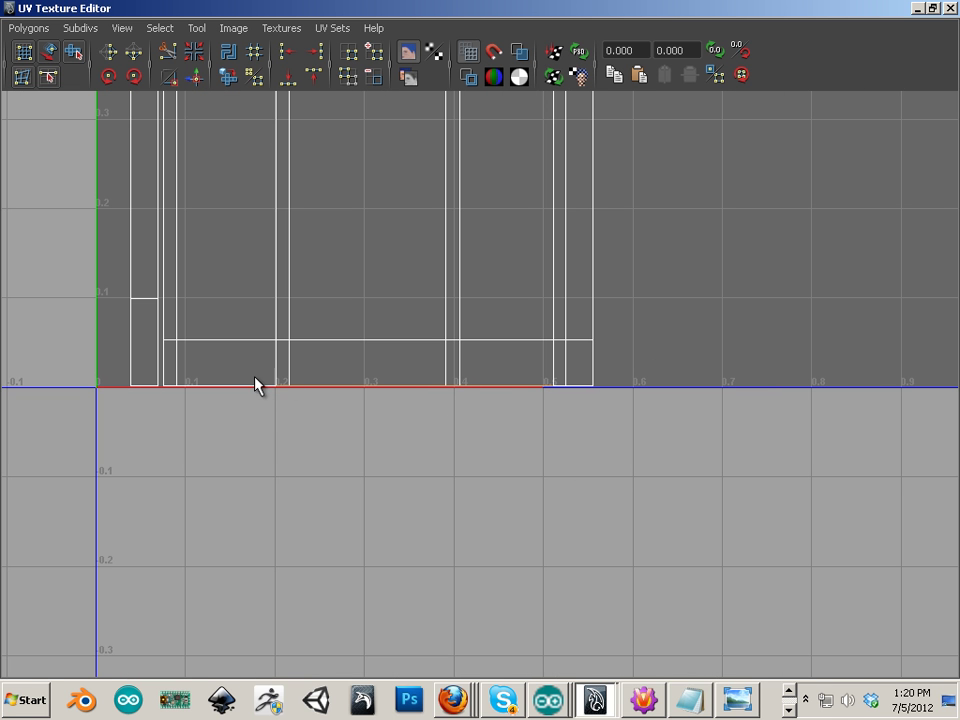
alt+right_drag(308, 425, 323, 413)
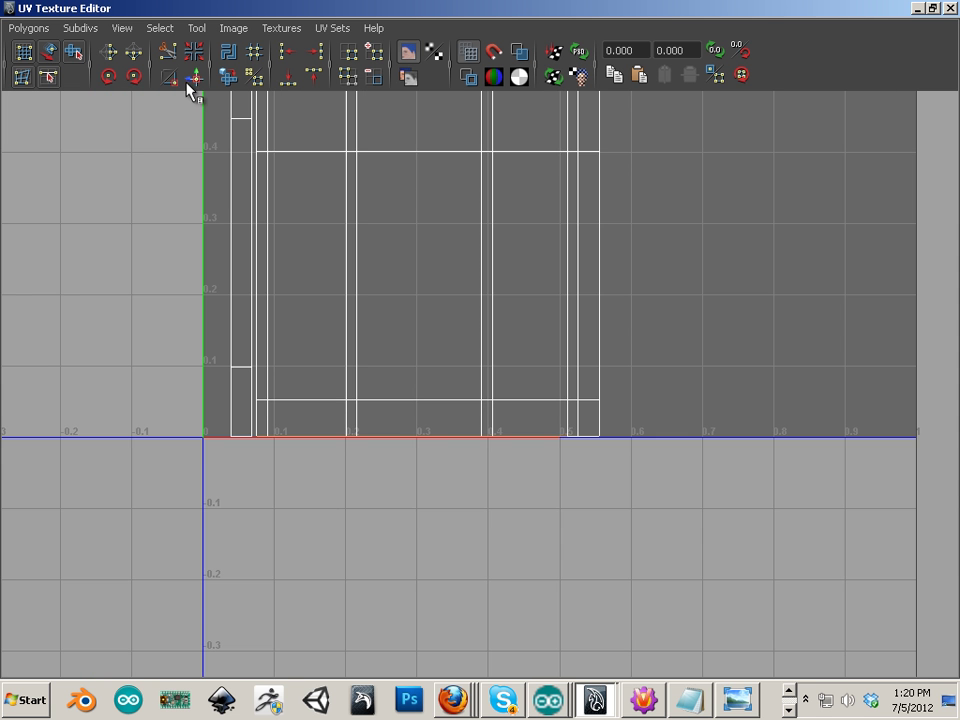
alt+middle_drag(354, 214, 428, 387)
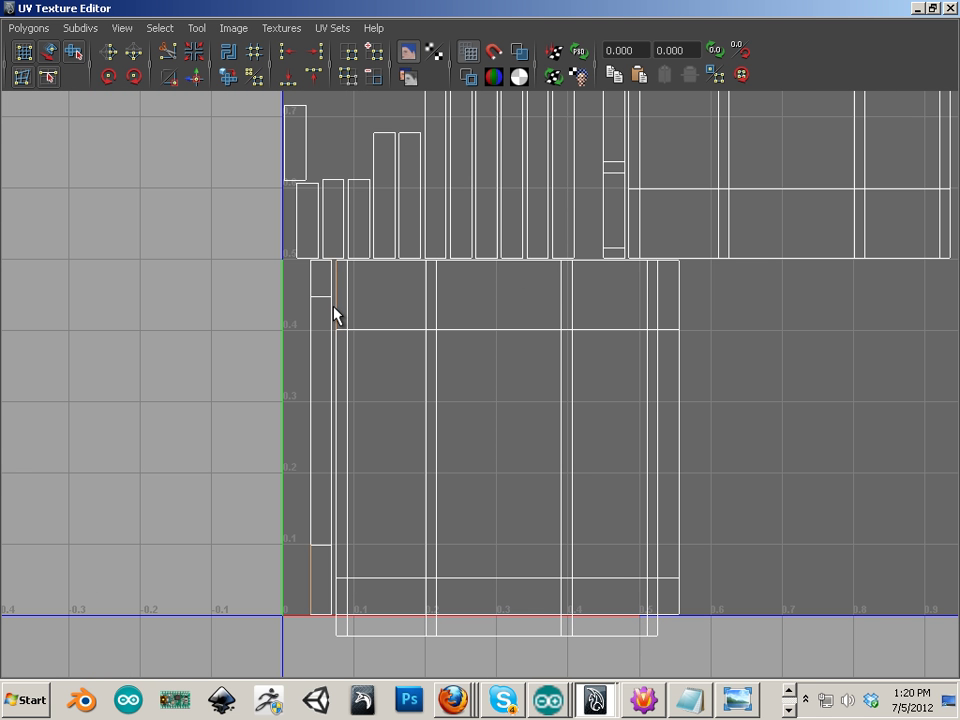
shift+click(337, 393)
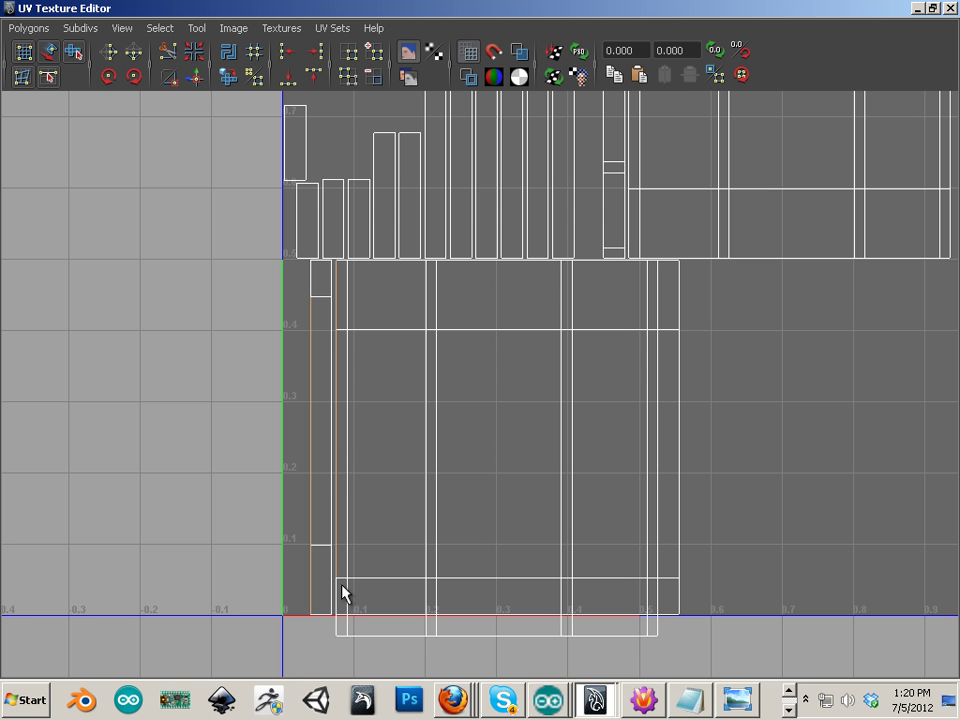
click(194, 79)
- Select all UVs of the lower sewn shell and move them down about 0.37, clear of the upper shells
alt+middle_drag(566, 411, 533, 485)
alt+right_drag(533, 485, 610, 486)
alt+right_drag(682, 447, 630, 455)
drag(666, 465, 433, 664)
ctrl+right_drag(501, 594, 552, 562)
key(w)
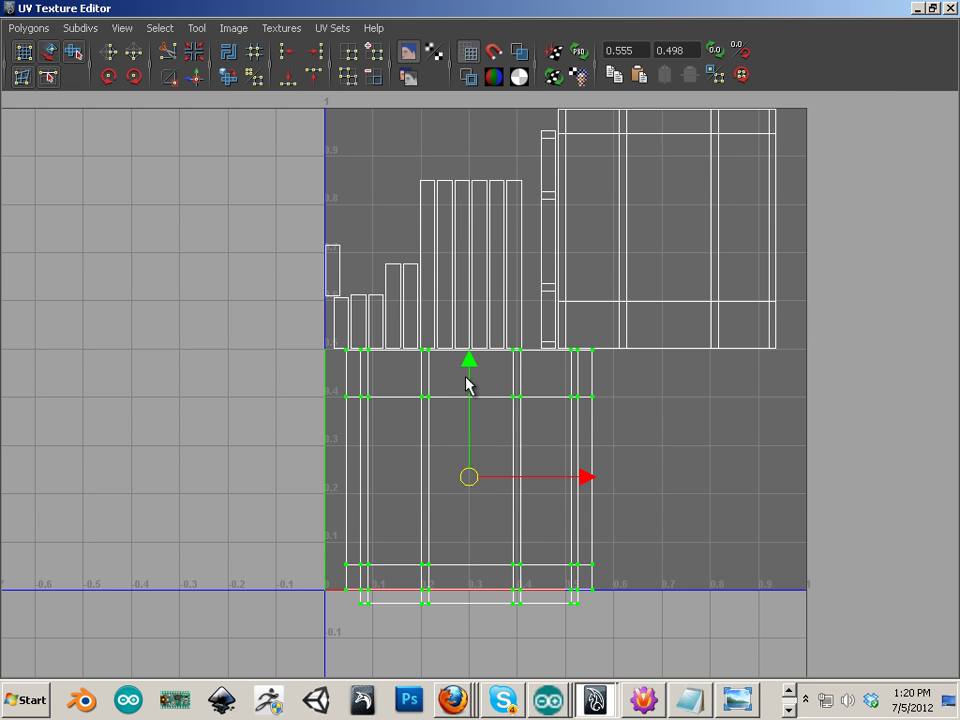
drag(470, 365, 478, 536)
alt+middle_drag(478, 536, 486, 339)
alt+right_drag(486, 339, 585, 407)
- Select the top outer edges of the lower UV shell and move and sew the matching strip onto them
right_drag(556, 367, 562, 326)
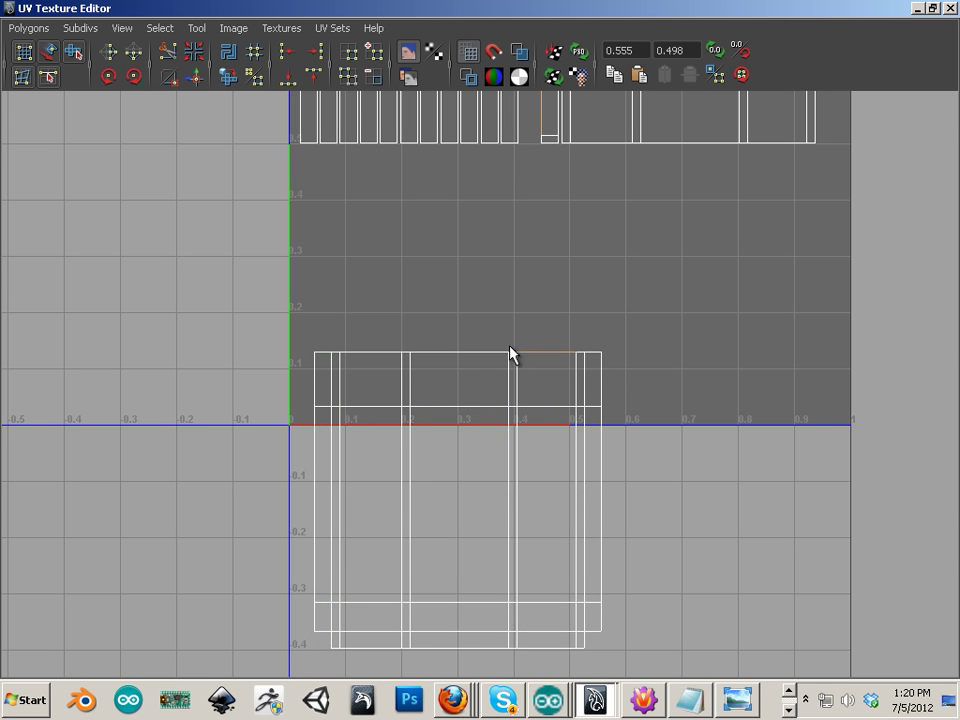
alt+right_drag(512, 357, 542, 341)
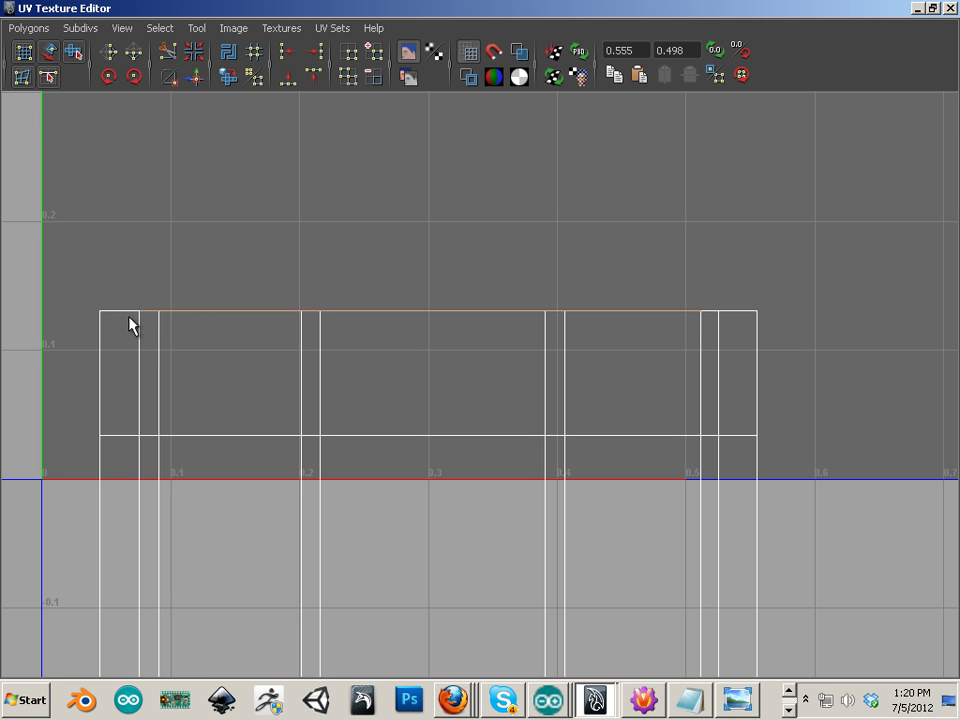
shift+drag(705, 301, 711, 333)
alt+right_drag(709, 333, 320, 220)
click(197, 77)
scroll(512, 338, down, 5)
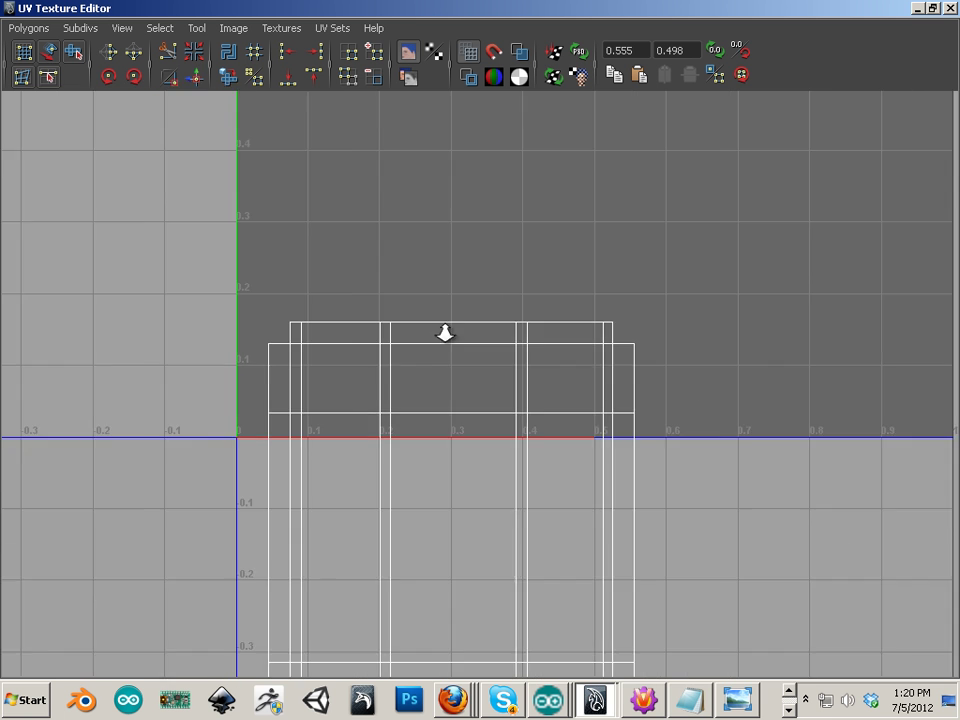
- Move and sew the matching strips onto both vertical inner edges of the lower shell's middle opening
alt+middle_drag(626, 382, 435, 236)
scroll(440, 242, down, 2)
alt+middle_drag(489, 275, 254, 371)
scroll(368, 268, down, 4)
alt+middle_drag(368, 277, 416, 312)
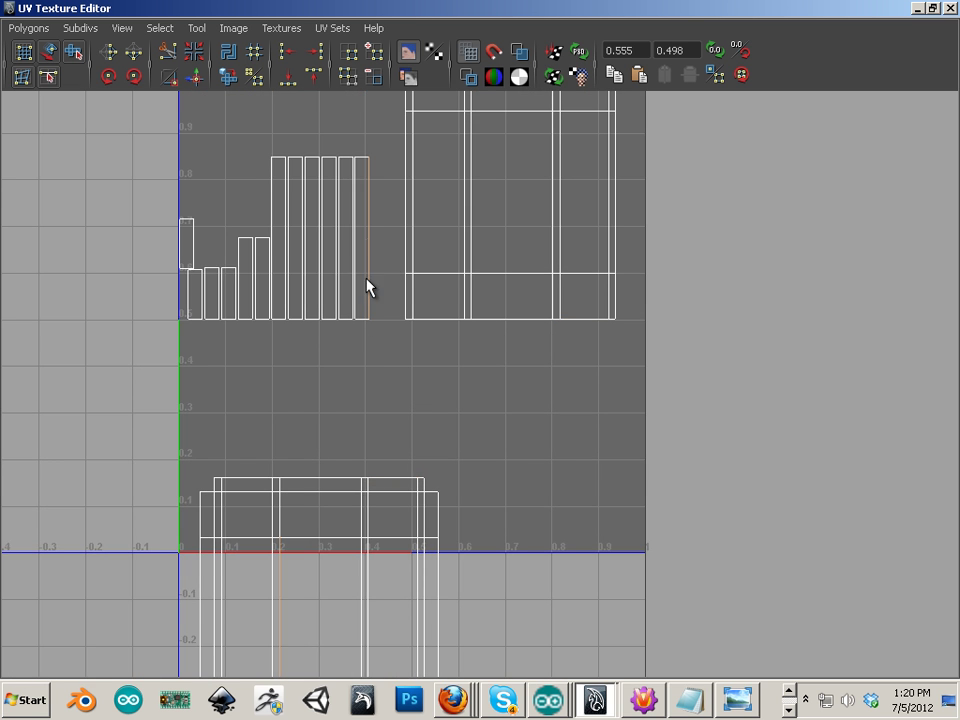
alt+middle_drag(375, 347, 528, 359)
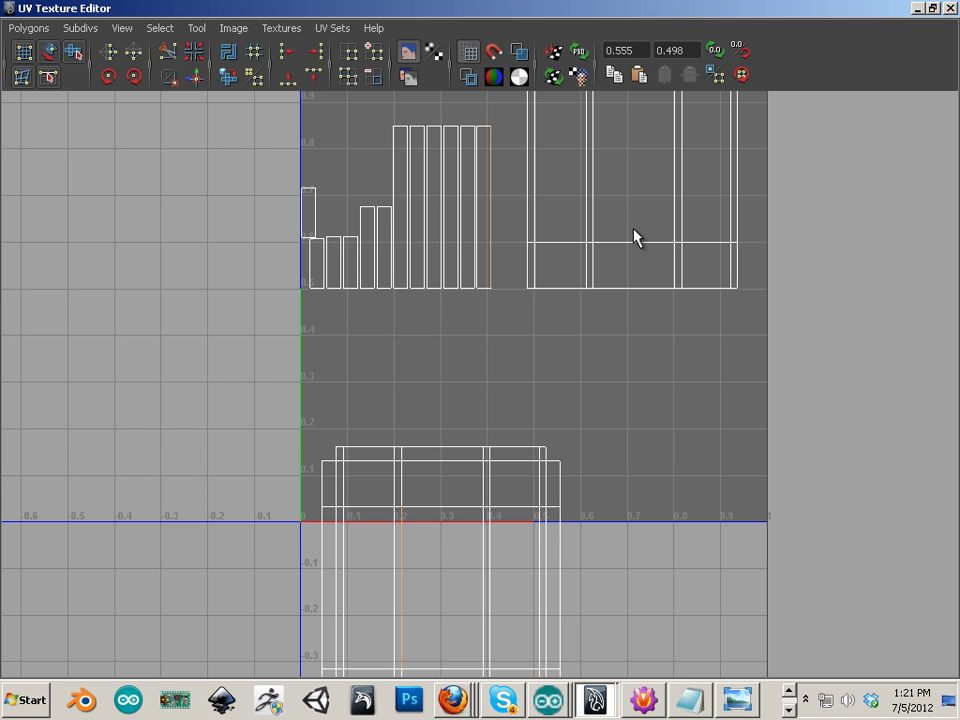
click(200, 77)
click(482, 597)
click(197, 81)
- Move and sew the matching strips onto both vertical inner edges of the lower shell's left opening
alt+middle_drag(404, 538, 450, 480)
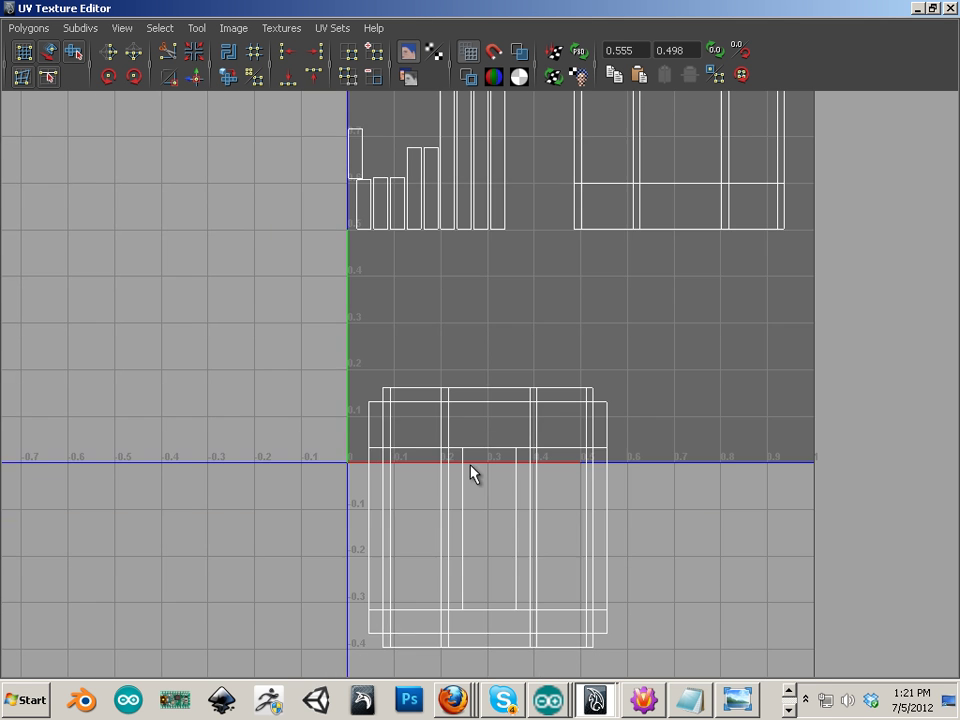
click(441, 489)
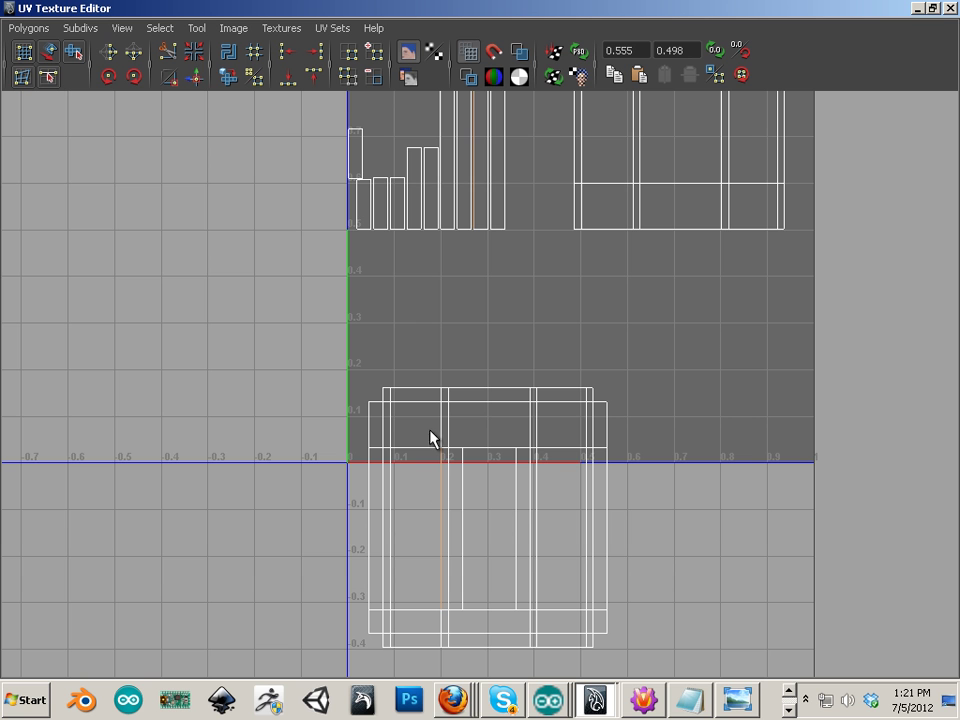
click(197, 78)
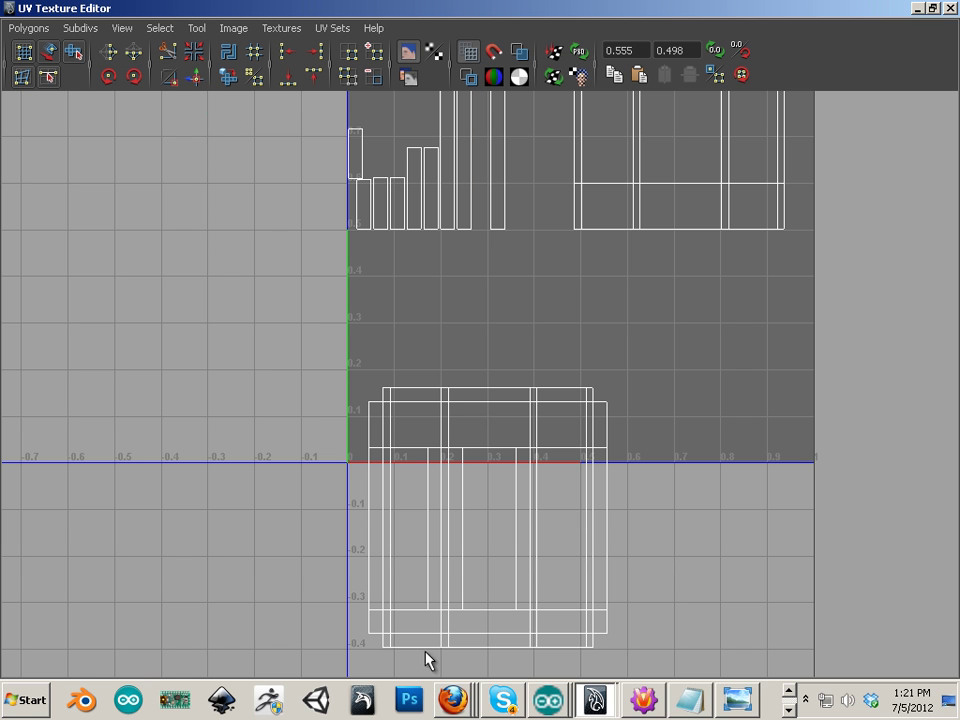
click(393, 585)
click(197, 78)
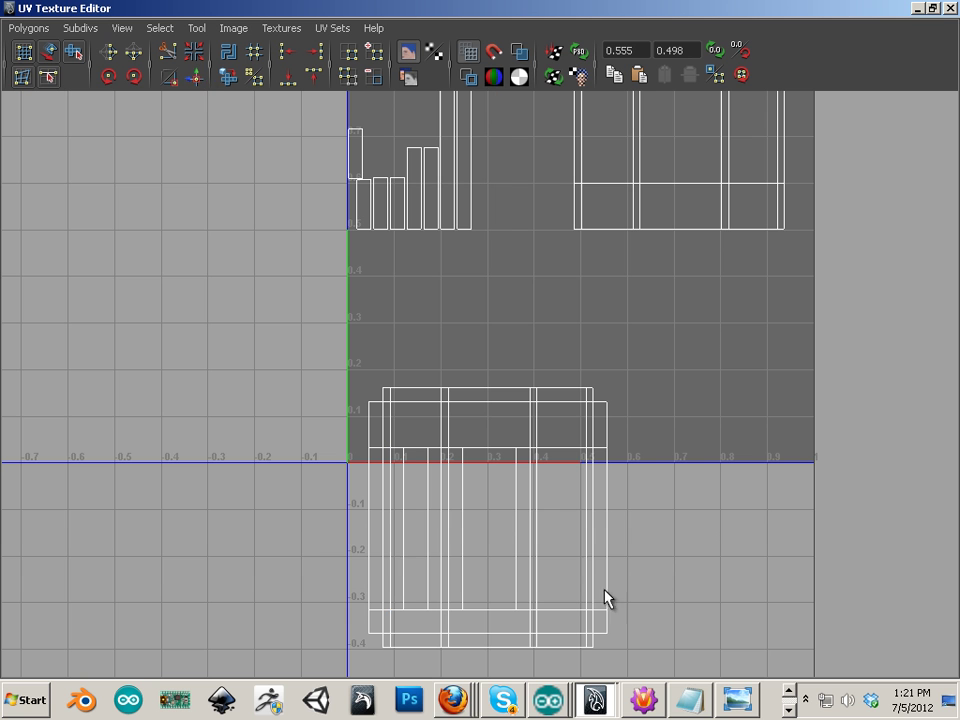
- Move and sew the matching strips onto both vertical inner edges of the lower shell's right opening
click(537, 535)
click(197, 78)
click(584, 496)
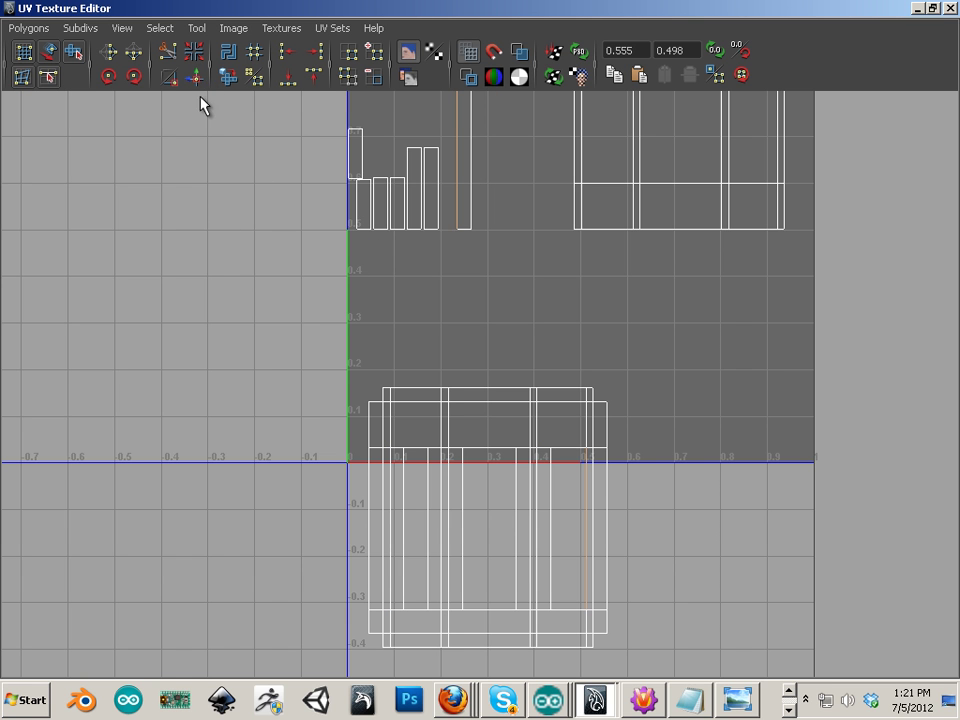
- Move and sew the remaining small strips onto the upper and lower inner edges of the upper shell's three openings
alt+middle_drag(587, 369, 505, 598)
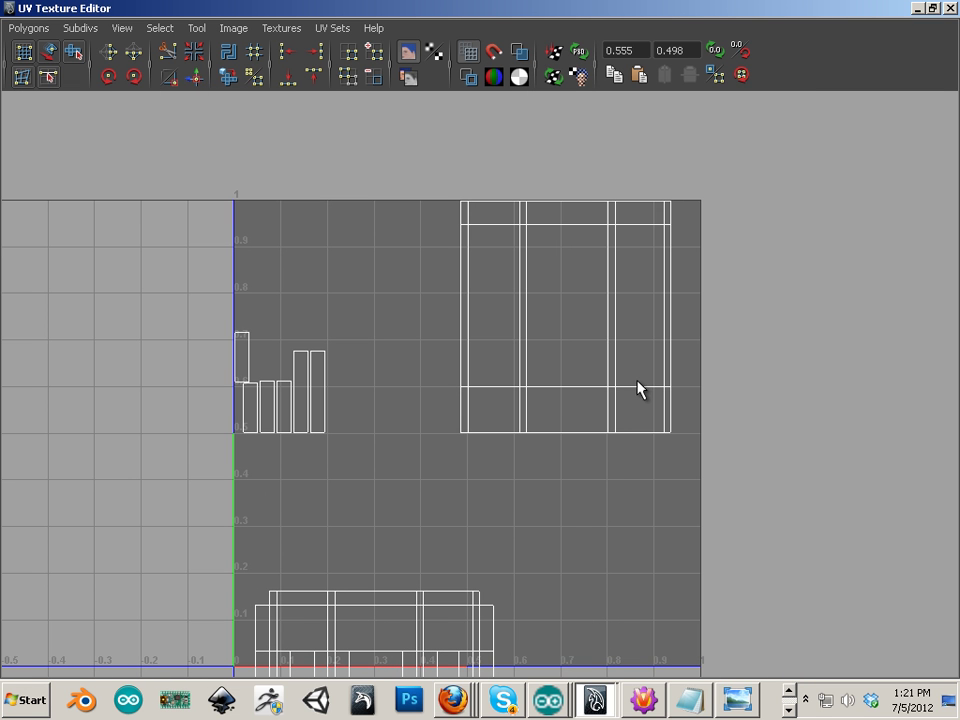
click(197, 78)
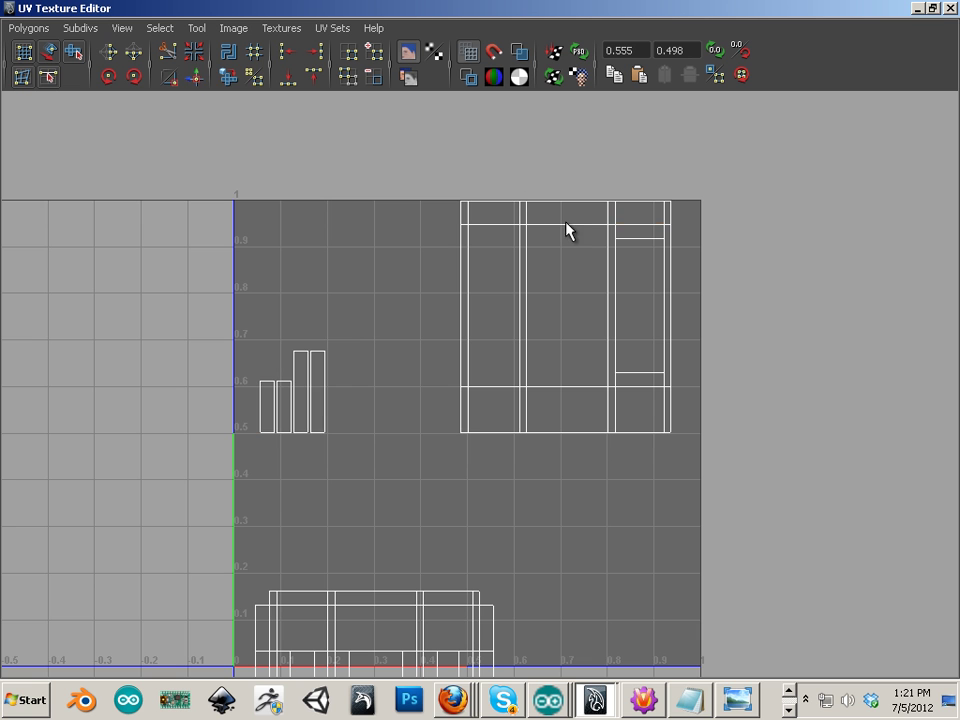
click(197, 78)
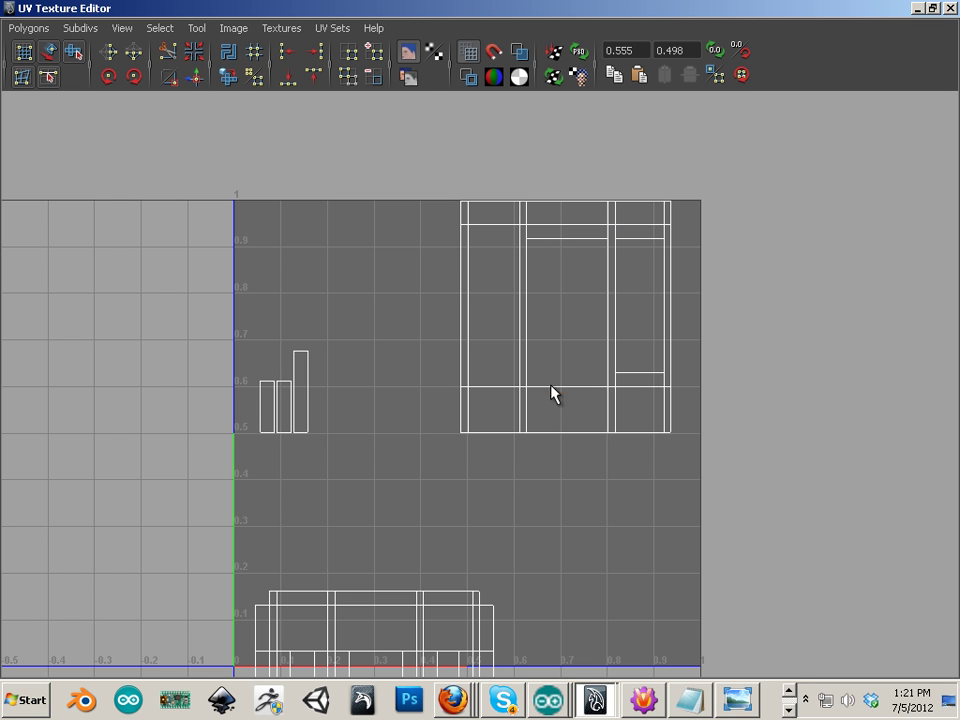
click(197, 78)
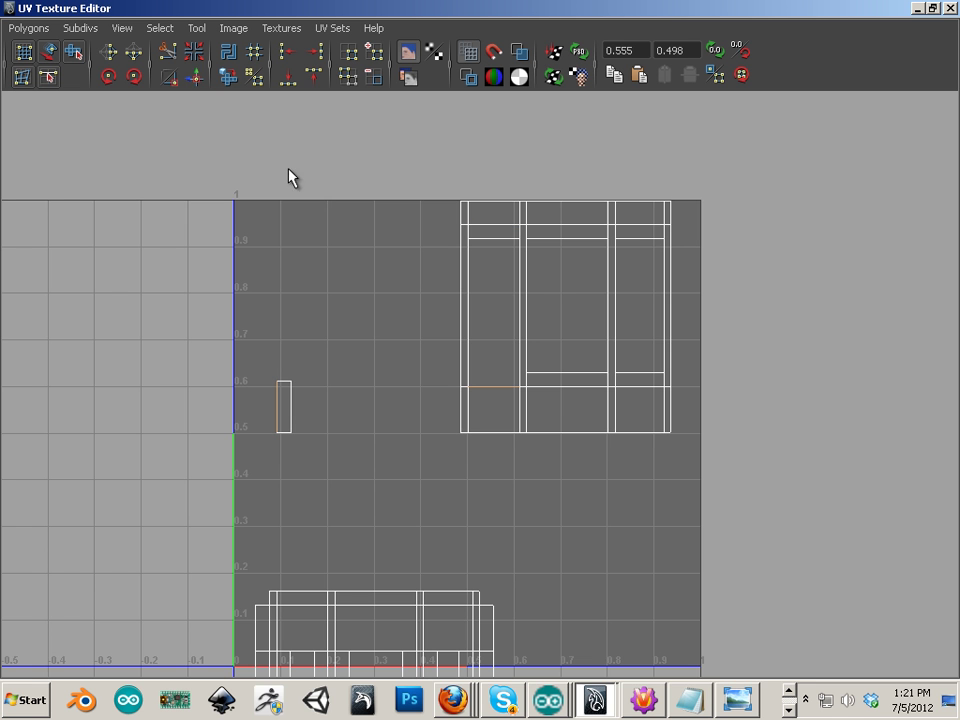
click(195, 78)
- Select all UVs of the upper shell and move them diagonally down towards the right edge of the 0-1 UV space
scroll(612, 465, down, 2)
right_drag(498, 393, 568, 394)
drag(405, 207, 692, 501)
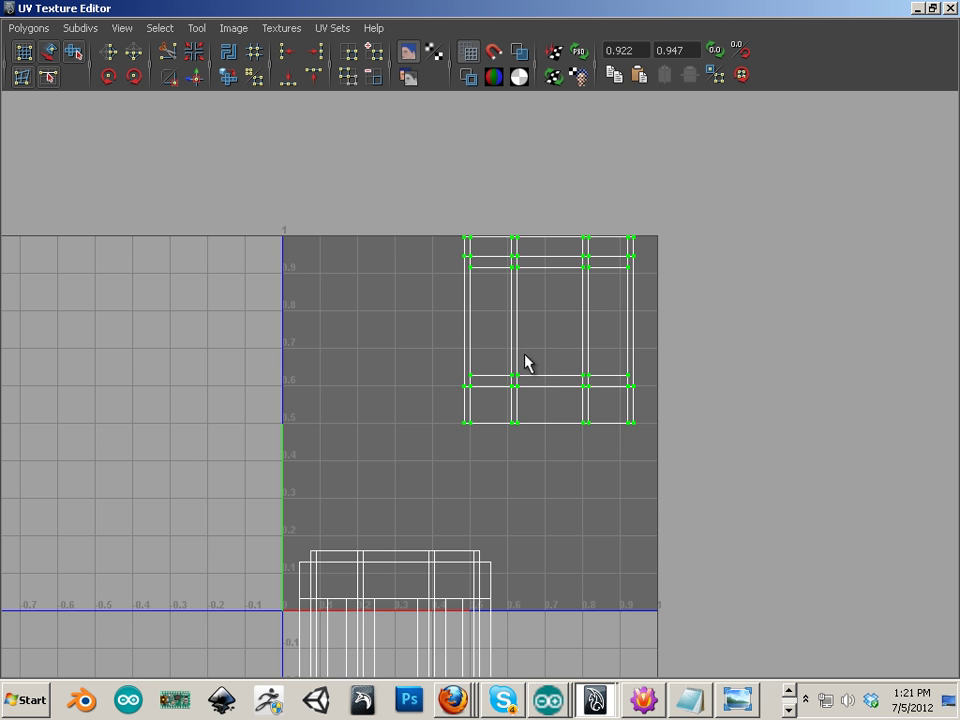
key(w)
drag(549, 331, 569, 351)
- Select all UVs of the lower shell and move them up inside the 0-1 UV space beside the other shell
alt+middle_drag(502, 493, 604, 399)
alt+right_drag(604, 399, 463, 388)
drag(371, 413, 590, 640)
drag(496, 528, 488, 397)
click(615, 439)
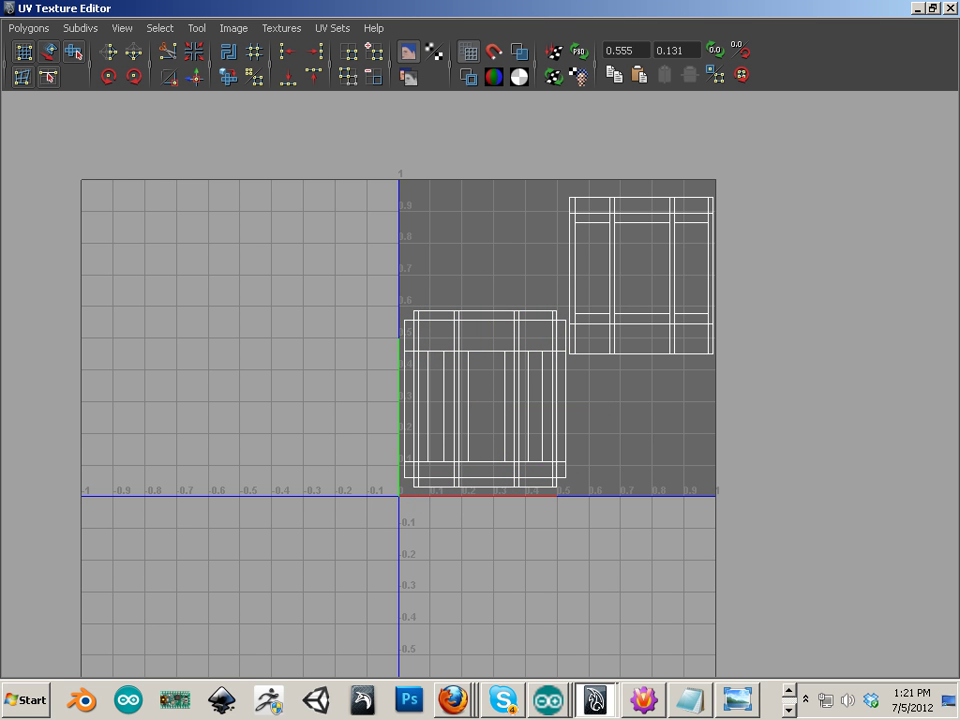
- Close the UV Texture Editor, return the frame piece to object mode and move it along positive X past the grid
click(952, 8)
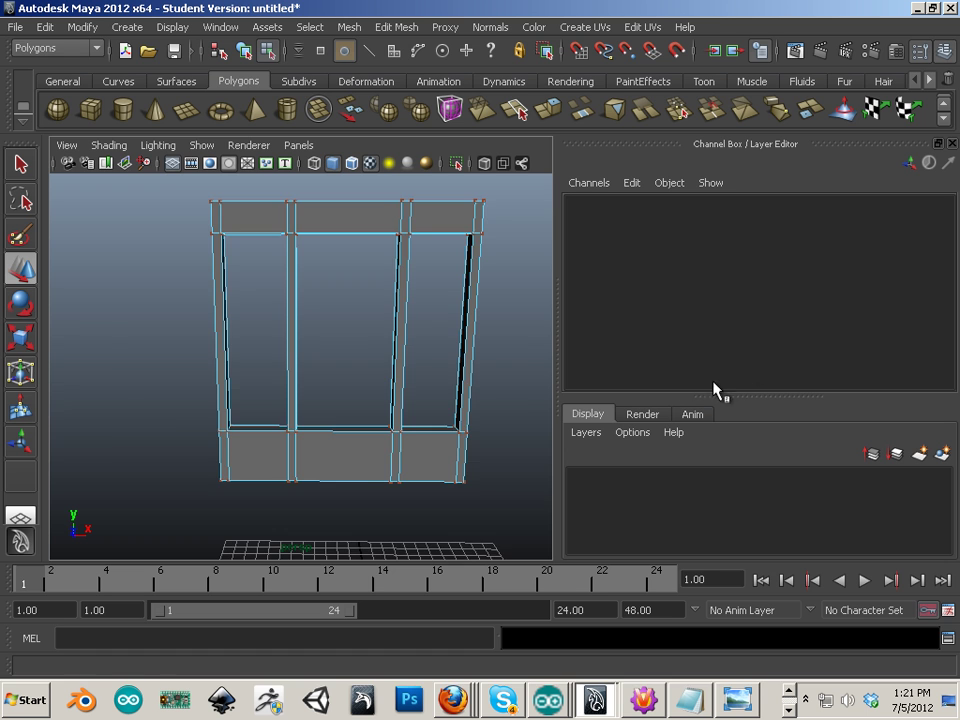
scroll(284, 347, down, 5)
right_drag(284, 347, 315, 345)
click(282, 349)
drag(372, 364, 535, 364)
click(342, 395)
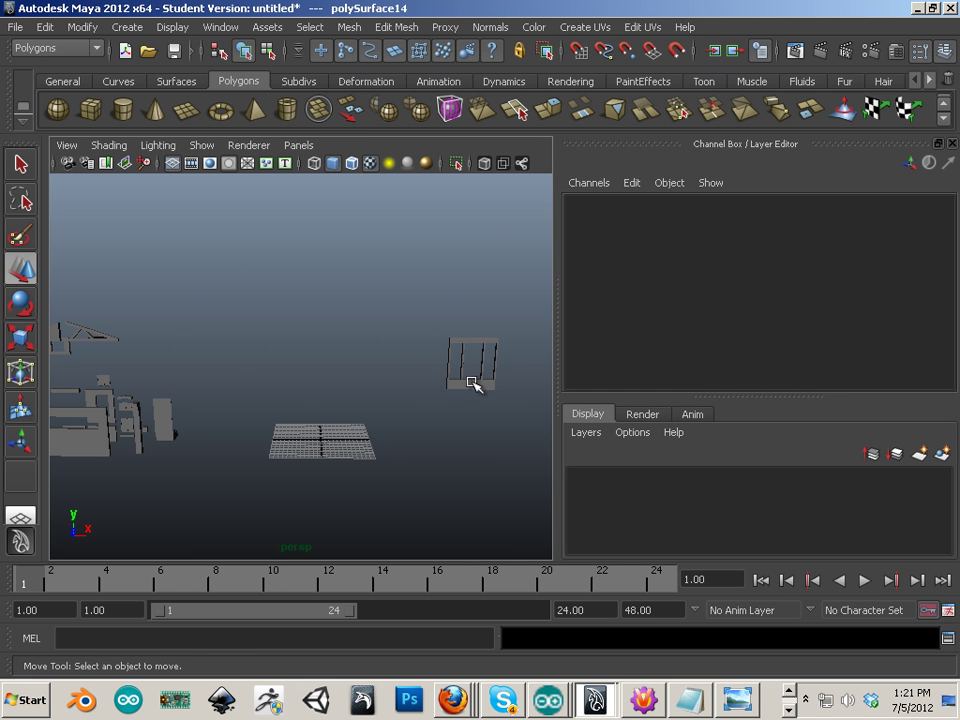
- Move the large wall piece with the wide opening along X over the grid, to about Translate X 4.6
alt+middle_drag(133, 421, 161, 401)
click(111, 409)
drag(161, 407, 417, 434)
alt+middle_drag(422, 449, 364, 389)
scroll(361, 394, up, 3)
mouse_move(341, 427)
alt+mouse_down()
mouse_move(341, 394)
mouse_move(358, 403)
mouse_move(356, 426)
alt+mouse_up()
alt+right_drag(356, 426, 432, 486)
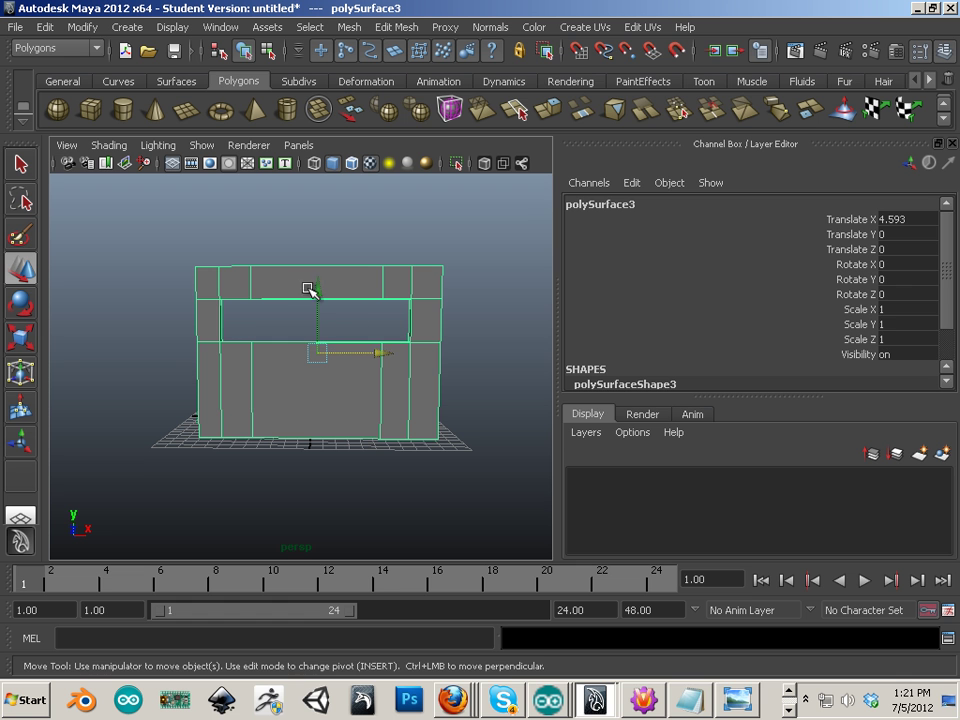
- Apply automatic UV mapping to the large wall piece and open its UVs in the UV Texture Editor
click(580, 33)
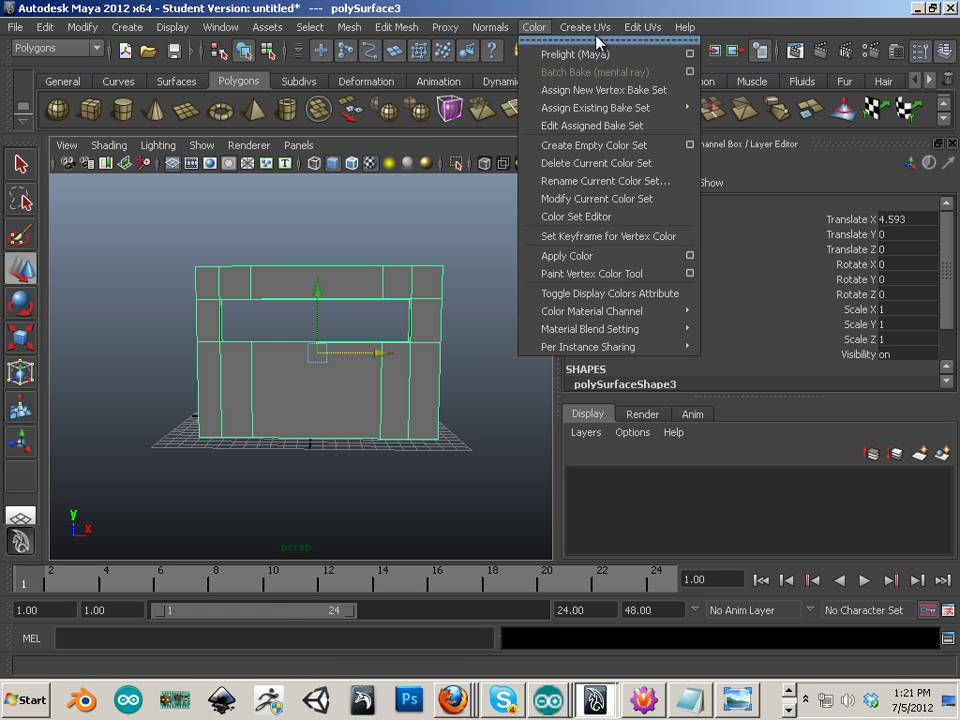
mouse_move(595, 33)
click(599, 110)
click(172, 27)
mouse_move(222, 37)
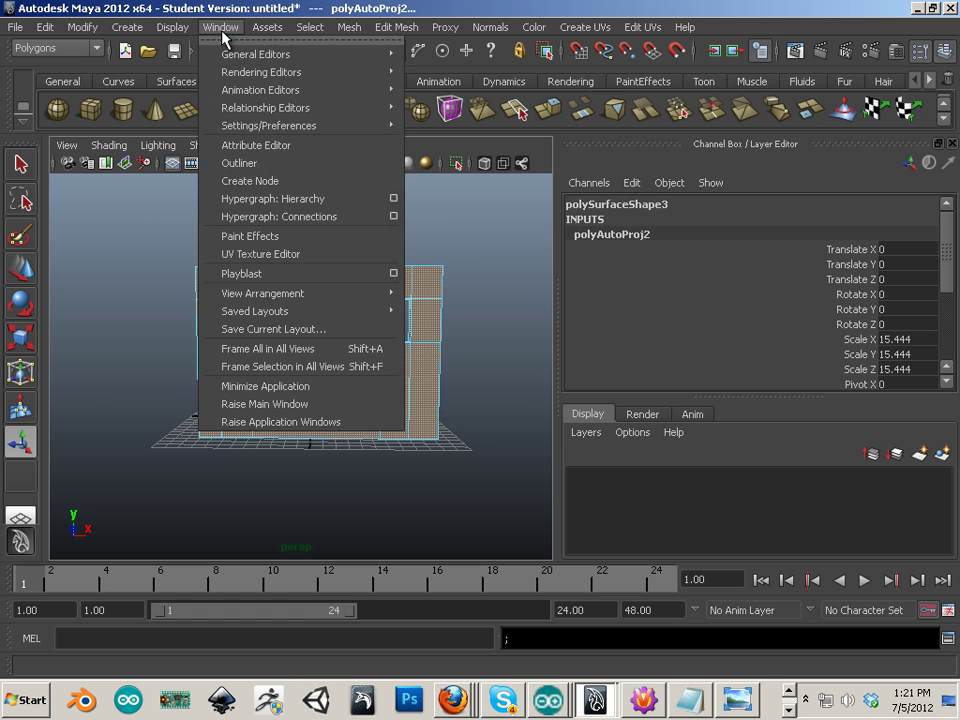
click(255, 254)
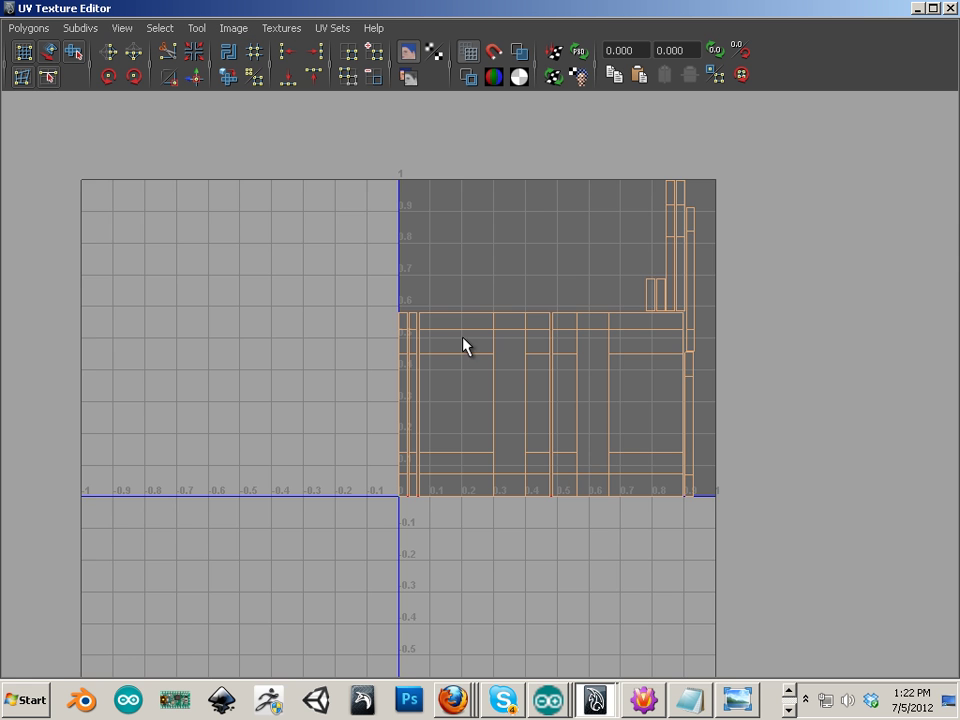
- Move and sew the matching thin strips onto the top and bottom edges of the first large UV shell
alt+right_drag(560, 362, 514, 379)
alt+middle_drag(532, 381, 414, 341)
alt+right_drag(414, 341, 748, 480)
alt+middle_drag(367, 327, 467, 378)
right_drag(394, 324, 434, 259)
click(459, 270)
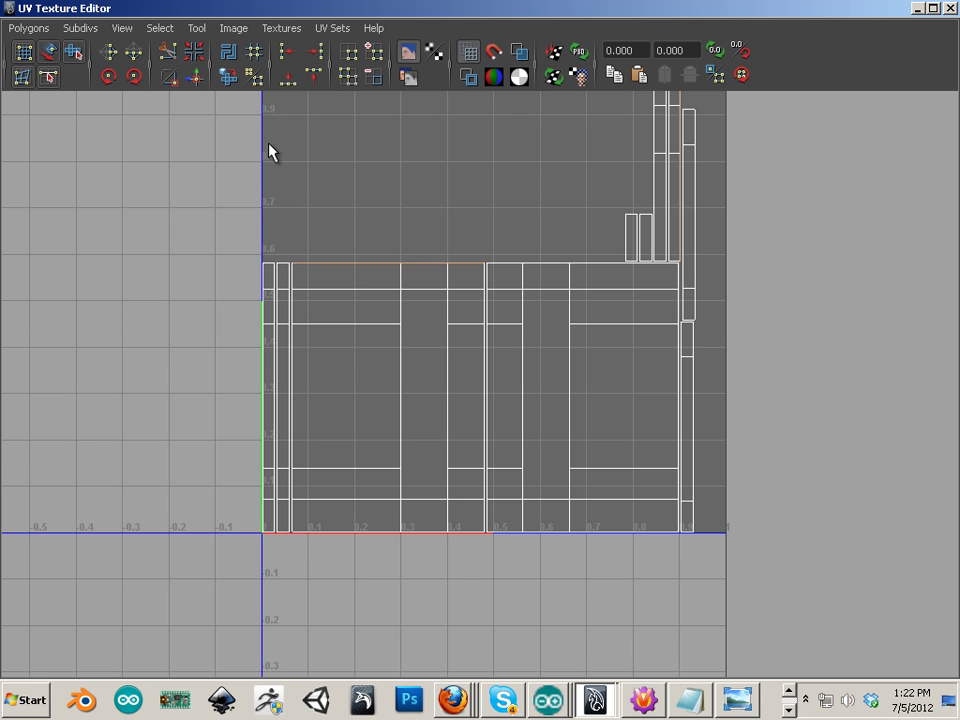
click(198, 77)
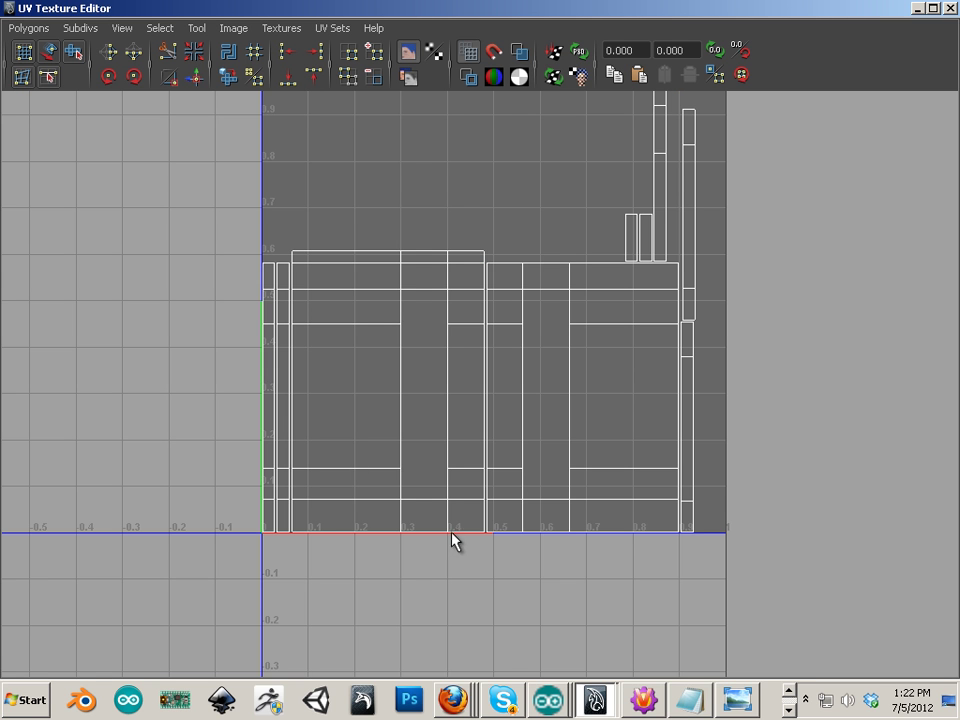
shift+click(362, 532)
click(202, 78)
- Select all UVs of the sewn shell and move it left, outside the 0-1 UV space
mouse_move(359, 232)
alt+middle_down()
mouse_move(362, 249)
mouse_move(373, 241)
alt+middle_up()
alt+right_drag(373, 241, 386, 304)
right_drag(405, 262, 458, 255)
ctrl+right_drag(414, 287, 475, 315)
key(w)
drag(519, 398, 222, 405)
alt+middle_drag(220, 405, 537, 341)
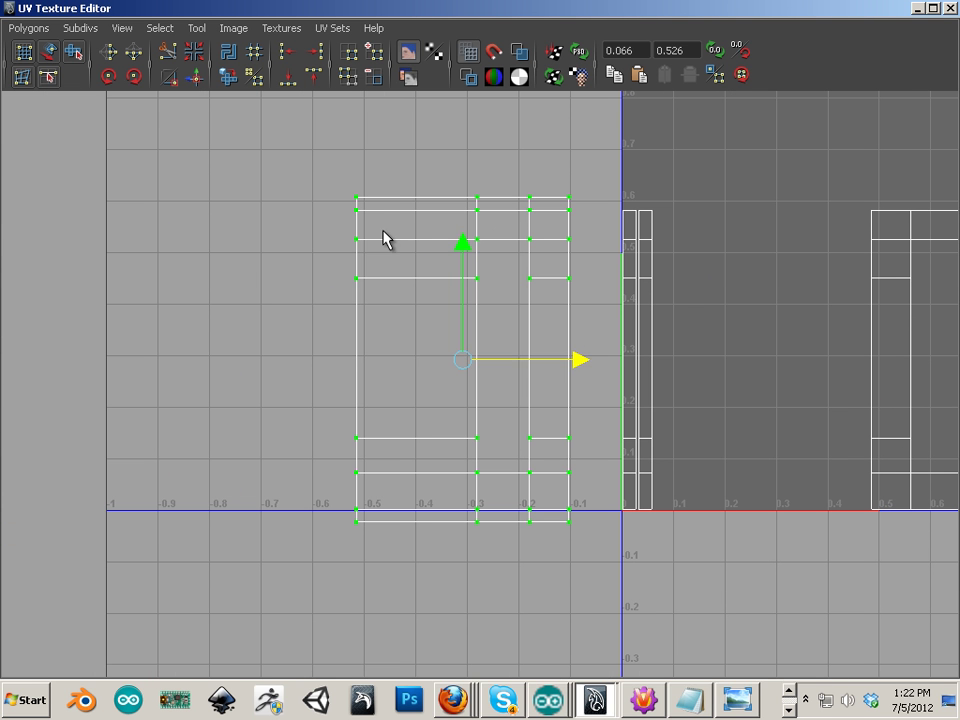
- Move and sew the two tall strips onto the outer left and right edges of the moved shell
right_drag(375, 226, 358, 181)
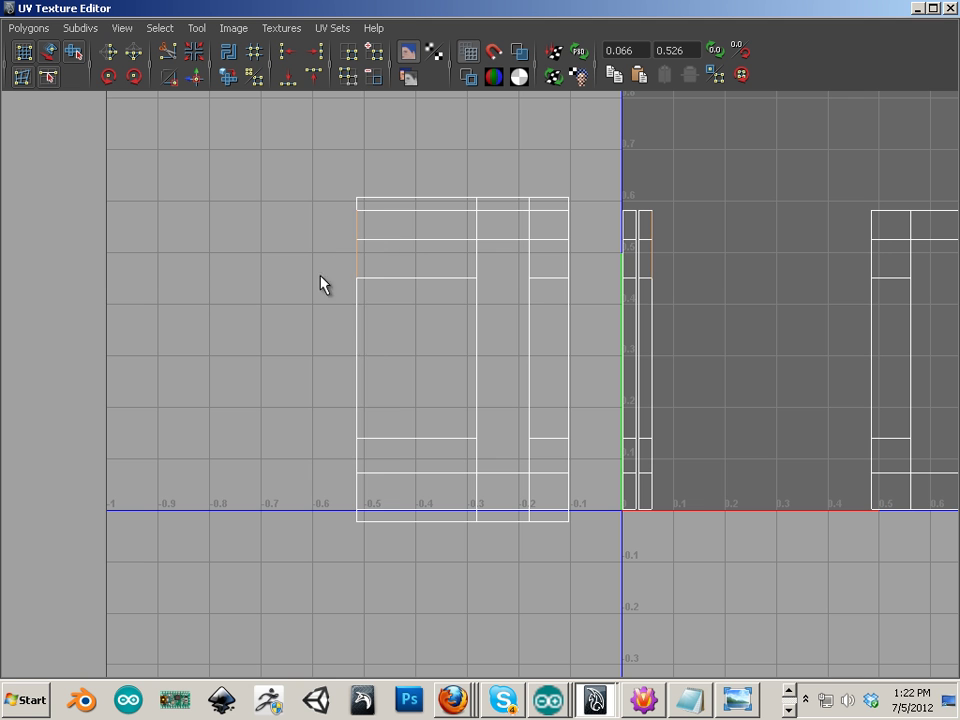
shift+click(355, 358)
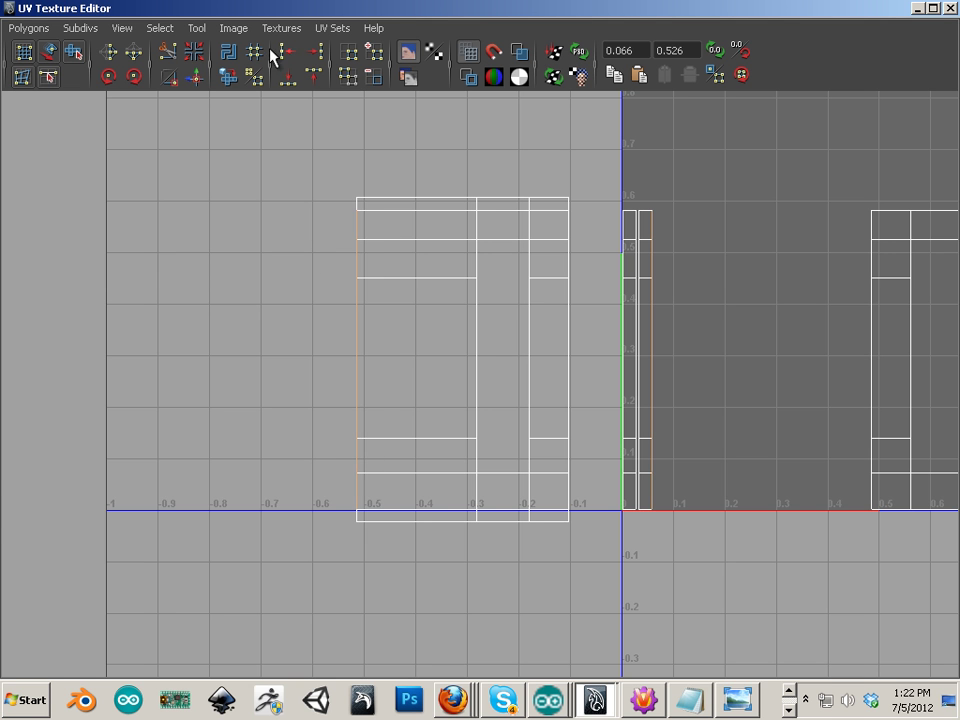
click(196, 80)
alt+middle_drag(424, 186, 274, 207)
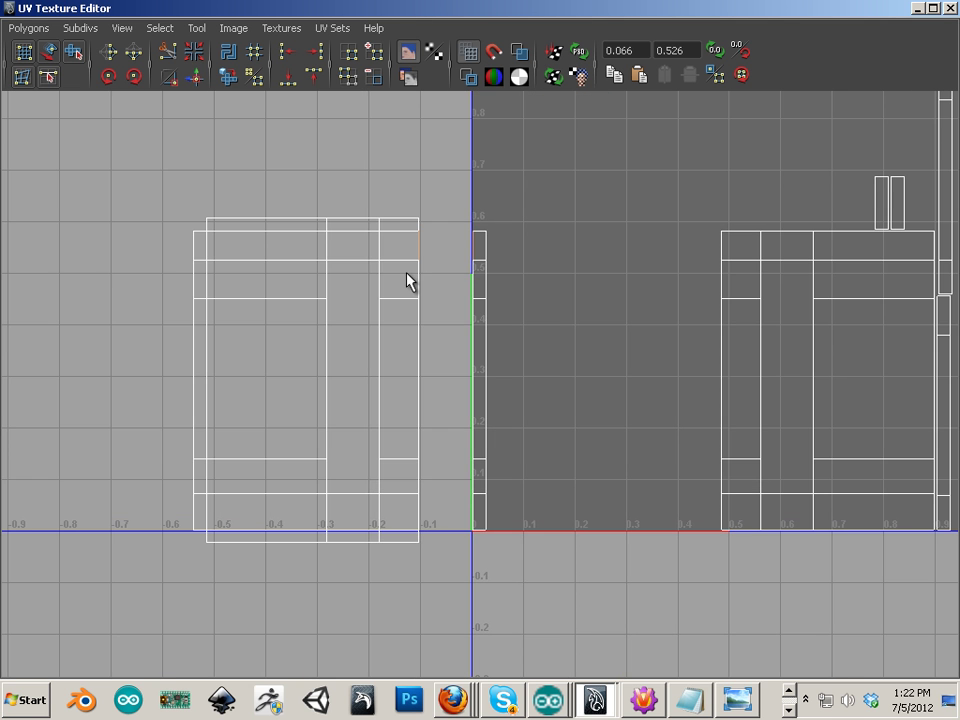
shift+click(418, 320)
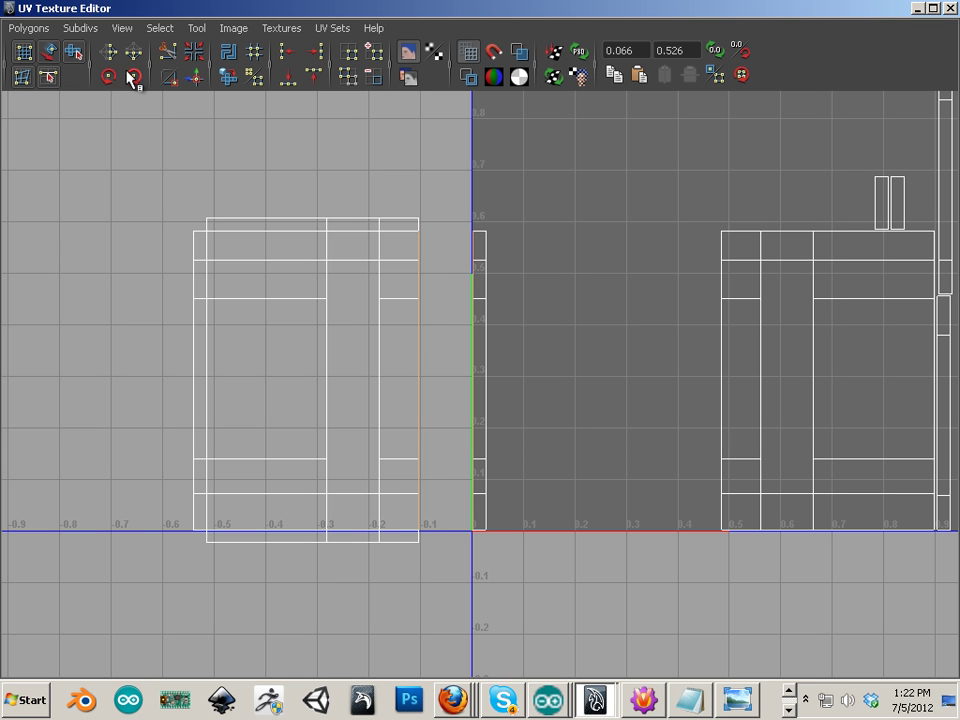
click(195, 80)
- Move and sew the opening's long strips onto the moved shell's inner edges and its short strips onto the other shell's opening
alt+middle_drag(522, 208, 330, 197)
scroll(439, 226, up, 1)
alt+middle_drag(548, 239, 309, 215)
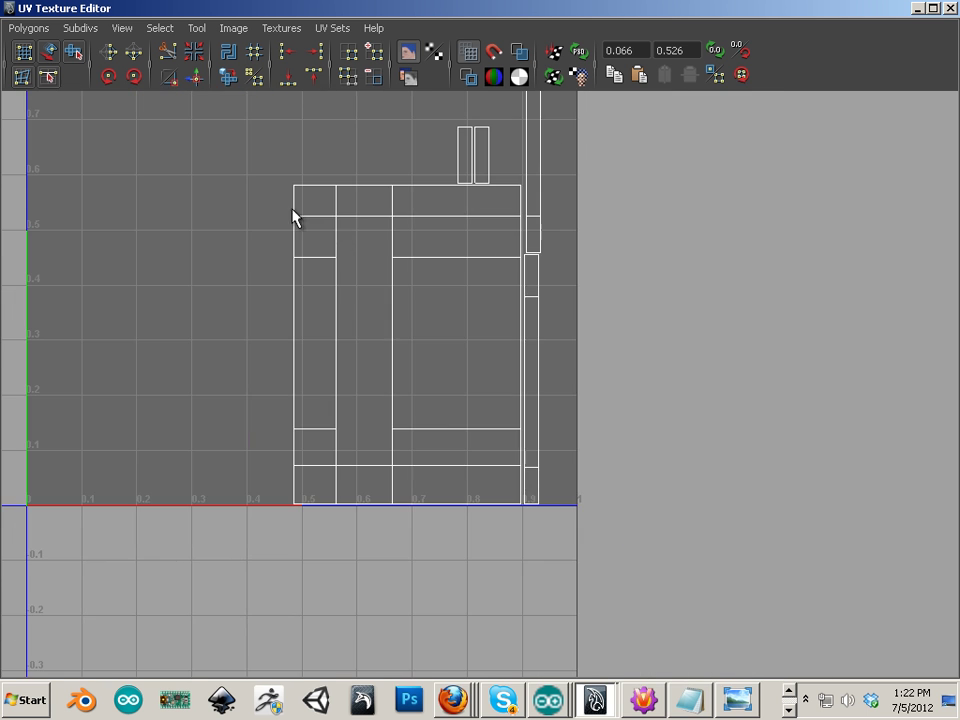
alt+middle_drag(168, 226, 593, 255)
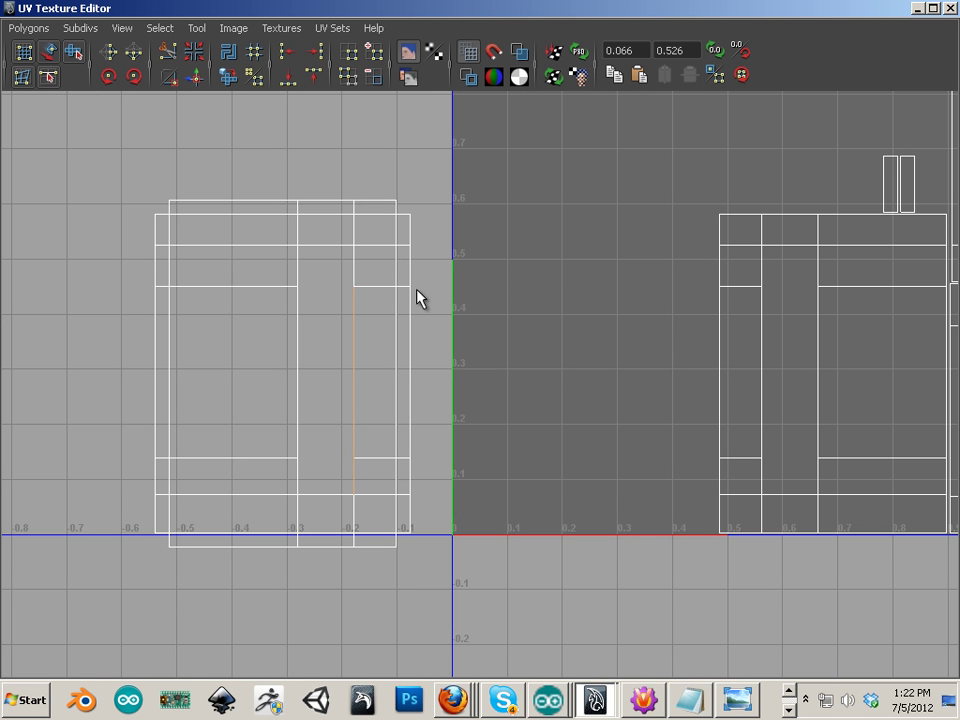
click(198, 80)
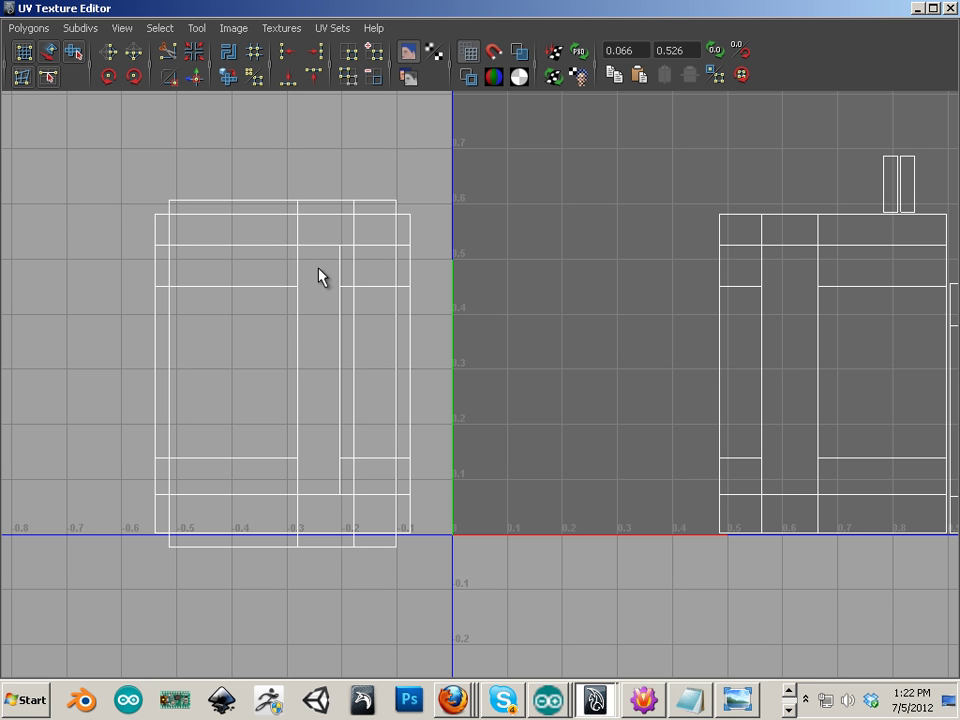
shift+click(299, 373)
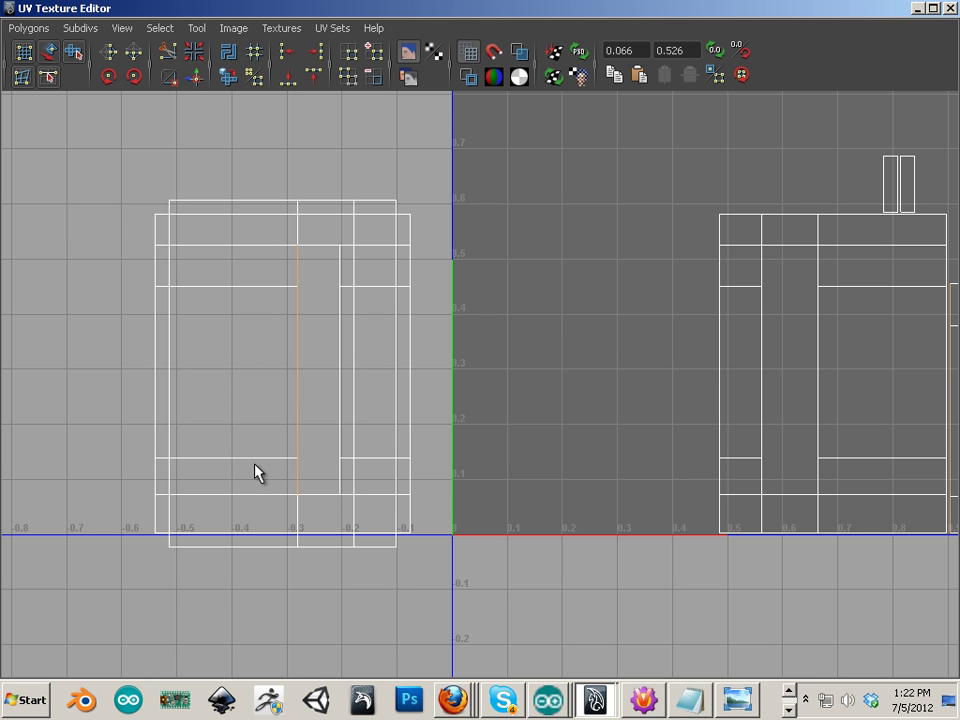
click(197, 79)
alt+middle_drag(714, 320, 394, 292)
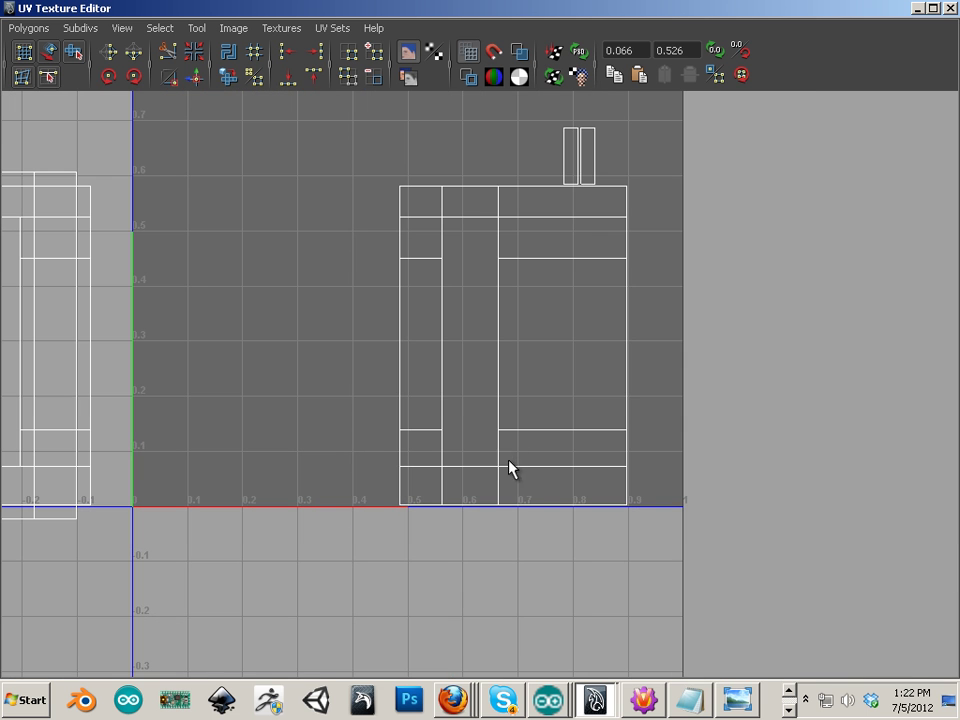
click(195, 78)
- Rotate the UVs of the left shell 90 degrees counterclockwise and those of the right shell 90 degrees clockwise
scroll(262, 245, down, 3)
right_drag(245, 309, 337, 303)
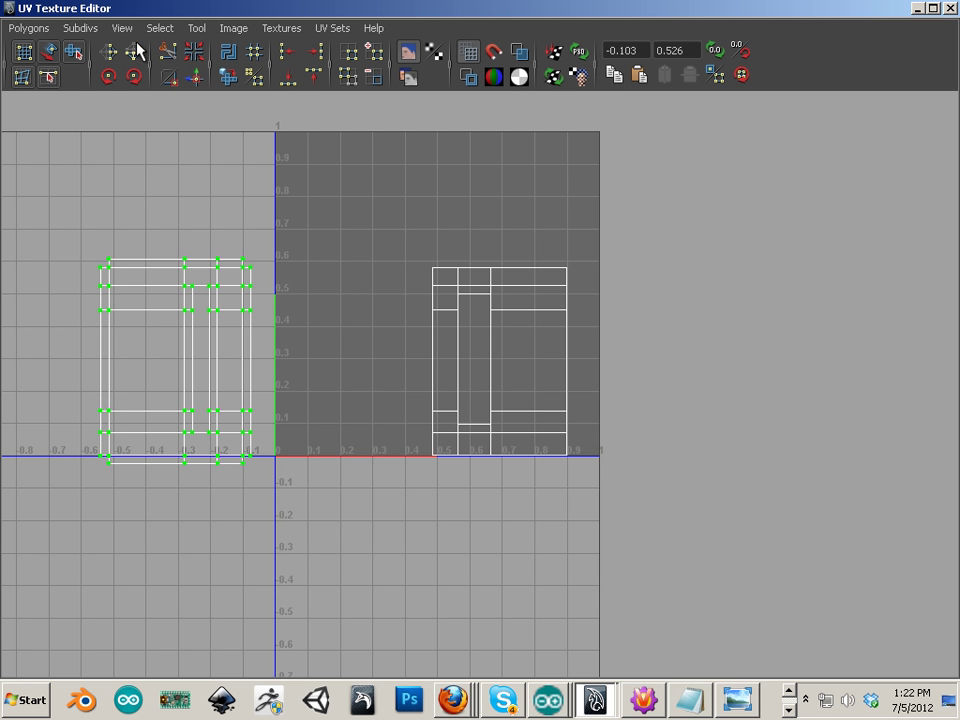
click(110, 78)
click(110, 78)
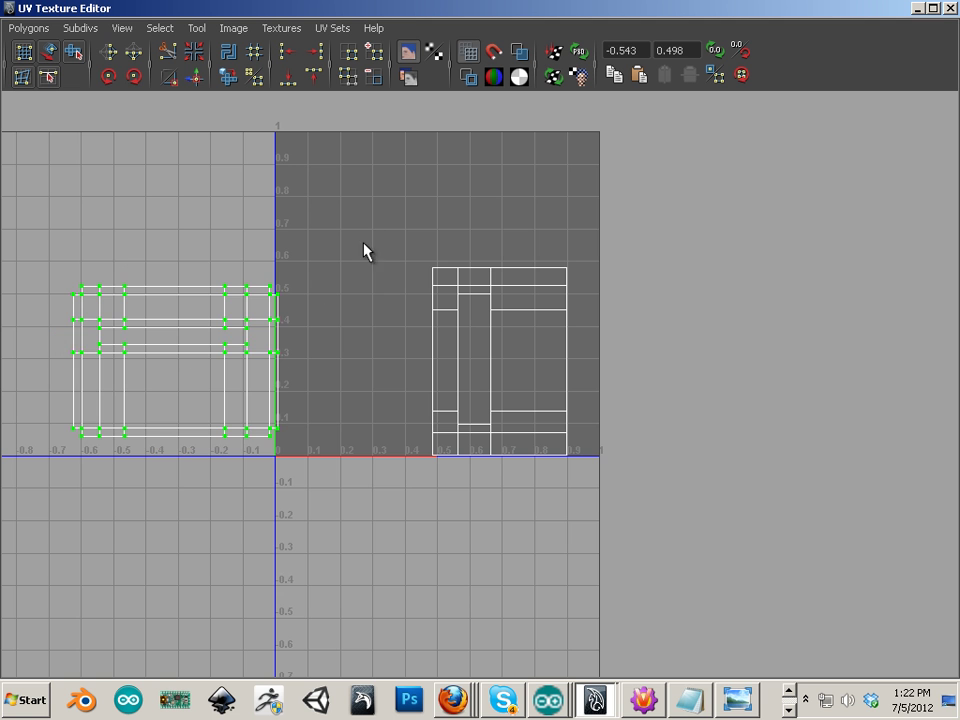
drag(367, 243, 610, 490)
click(135, 77)
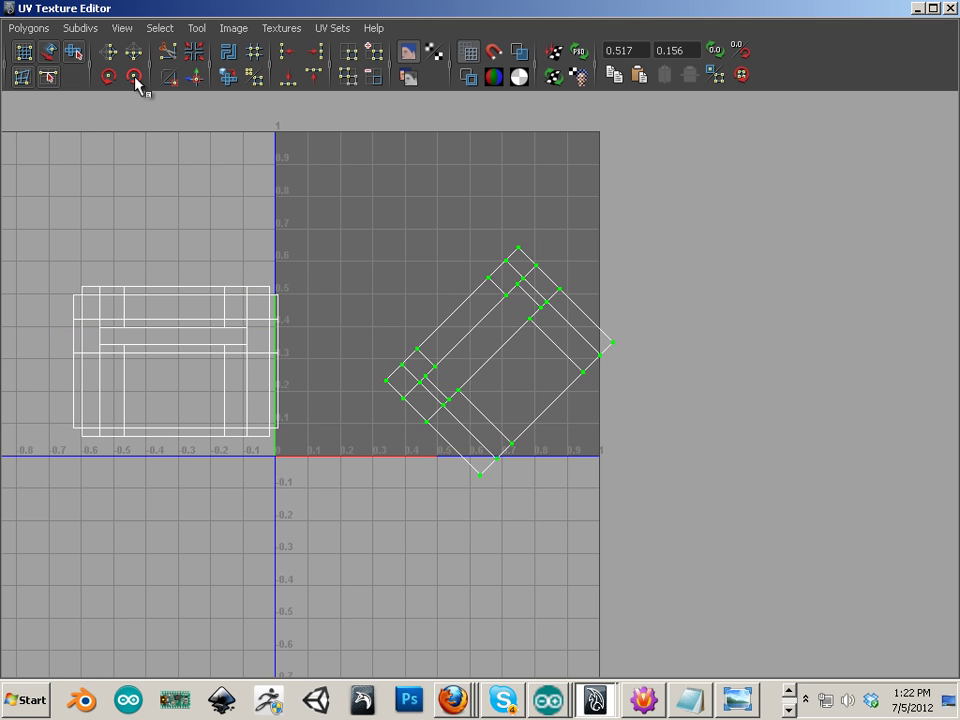
click(135, 77)
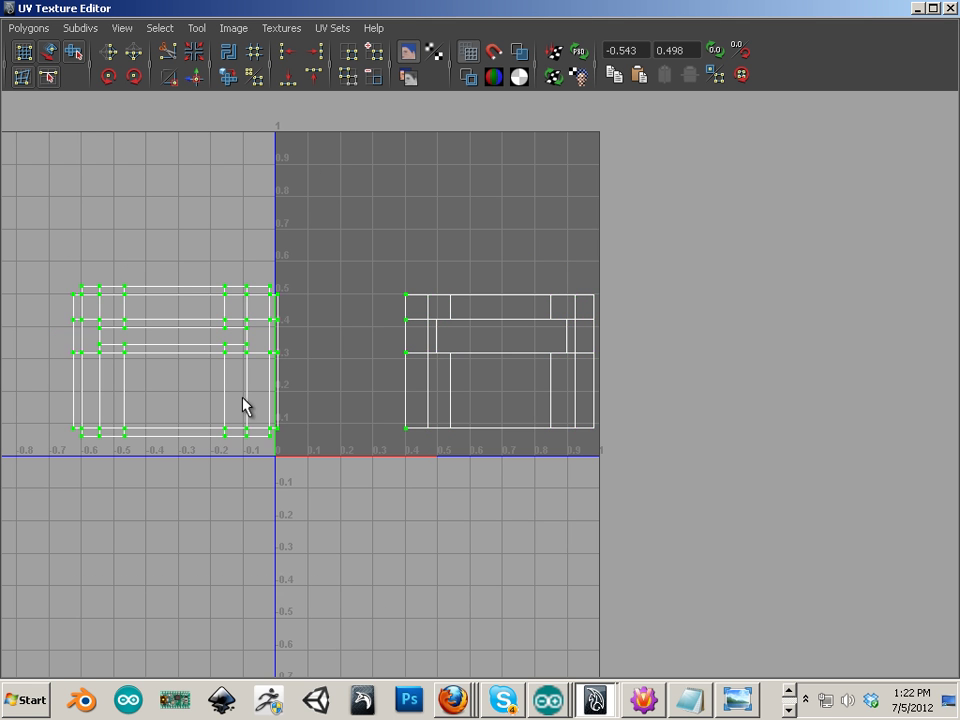
- Move the left shell into the upper part of the 0-1 UV space, above the other shell
key(w)
drag(237, 365, 481, 235)
key(ctrl+z)
drag(2, 674, 2, 672)
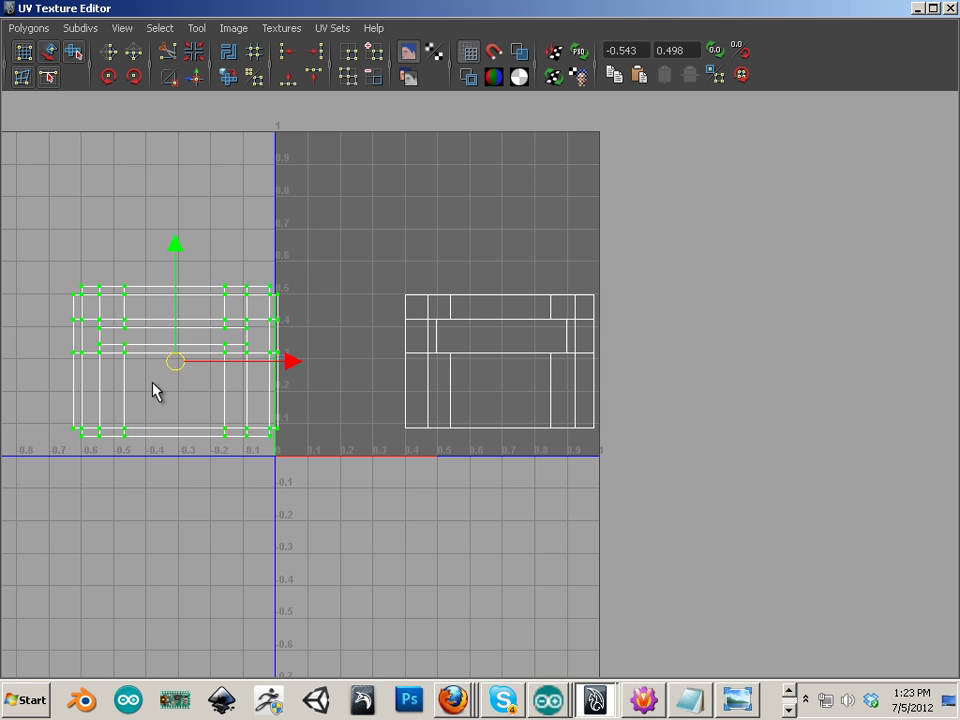
drag(171, 378, 443, 215)
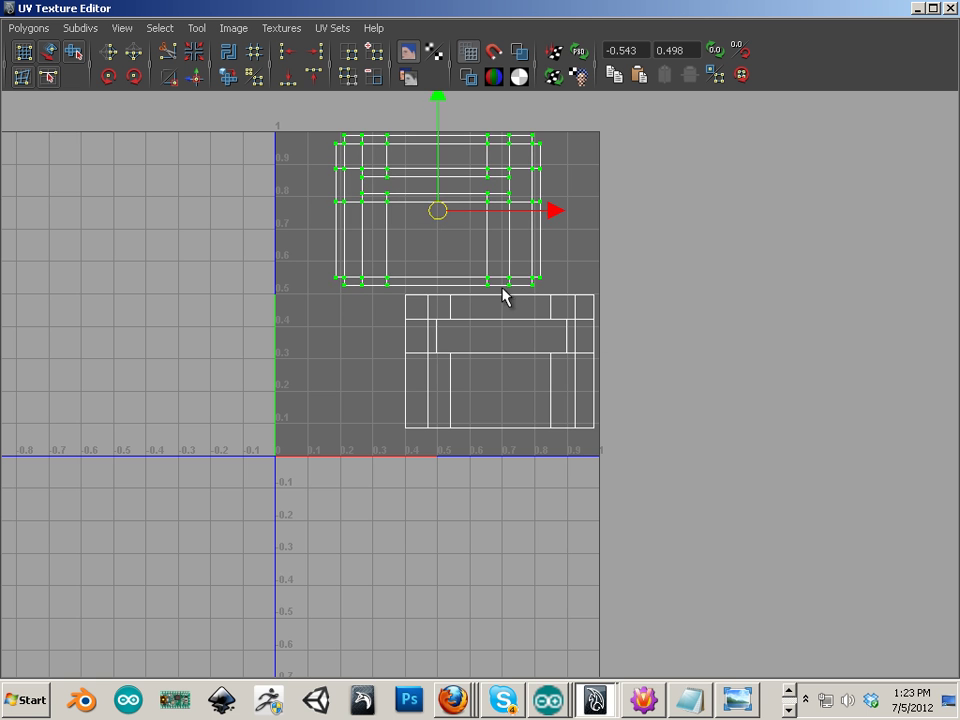
- Select all UVs of the lower shell and shift it left beneath the upper shell
drag(499, 411, 396, 380)
ctrl+right_drag(413, 356, 487, 333)
drag(498, 365, 450, 377)
- Close the UV Texture Editor, return the large wall piece to object mode and move it along positive X past the grid
click(950, 8)
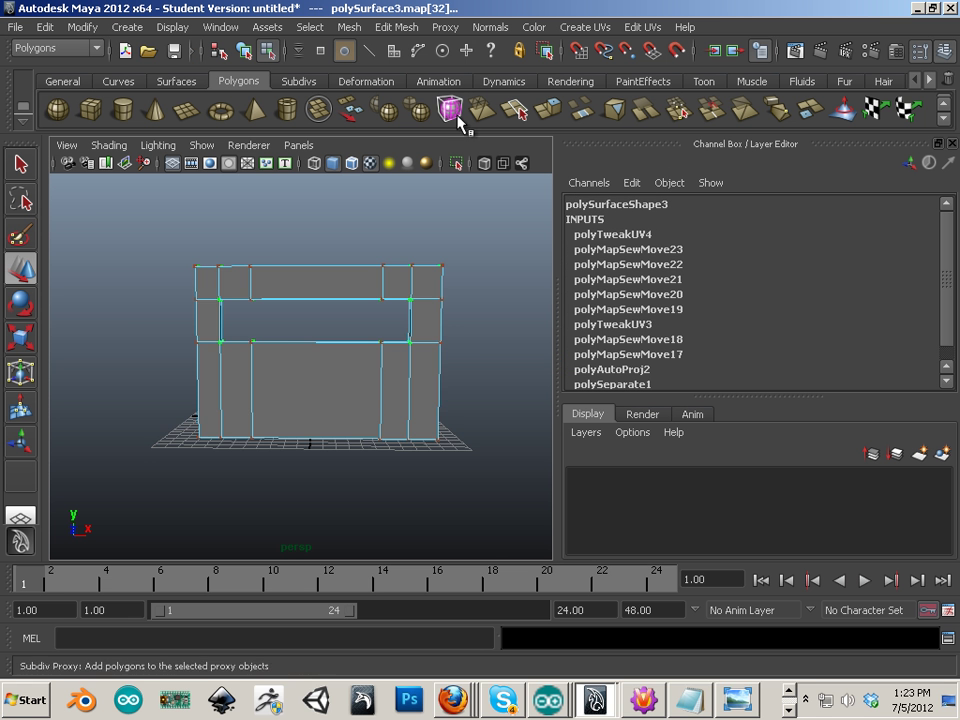
scroll(289, 435, down, 5)
right_drag(304, 377, 380, 360)
drag(354, 408, 536, 436)
- Select the smaller wall piece with the window opening and move it along X over the grid, to about Translate X -2.4
alt+drag(288, 440, 238, 375)
alt+middle_drag(238, 375, 381, 409)
alt+drag(381, 409, 360, 434)
alt+middle_drag(360, 434, 254, 416)
scroll(237, 443, up, 3)
alt+middle_drag(172, 467, 196, 454)
click(122, 375)
drag(177, 371, 358, 412)
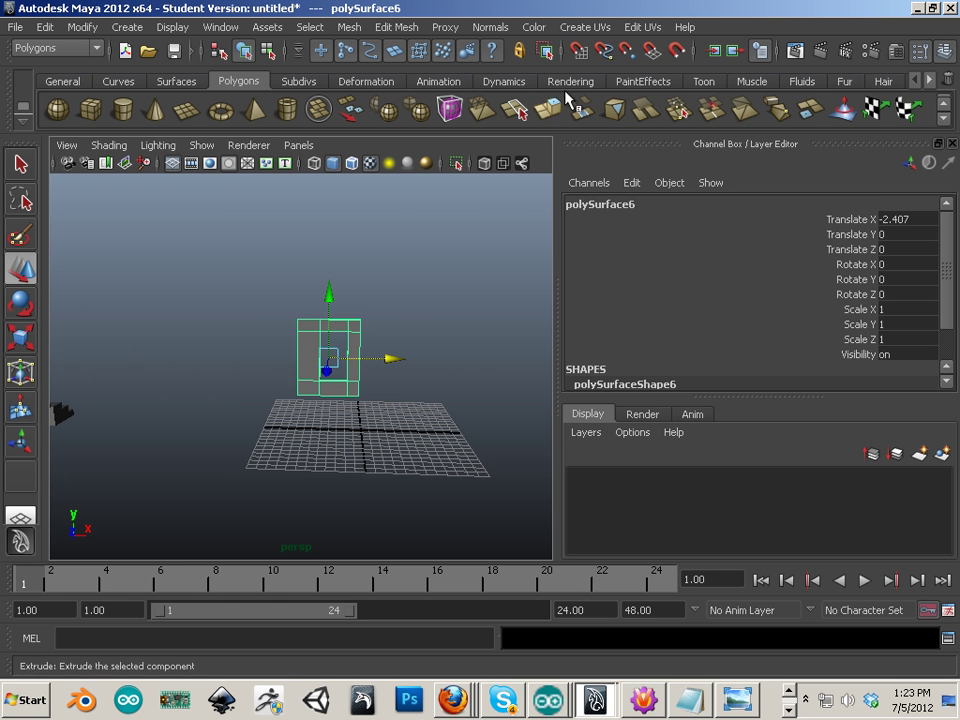
- Apply automatic UV mapping to the window wall piece and open its UVs in the UV Texture Editor
click(585, 27)
click(605, 108)
click(221, 27)
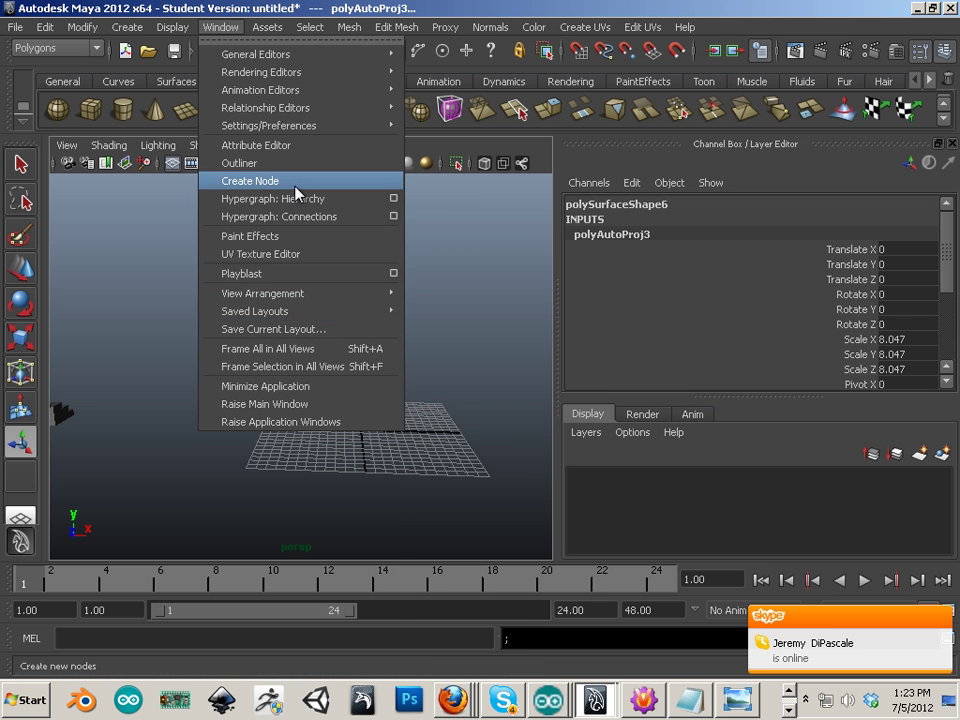
click(298, 256)
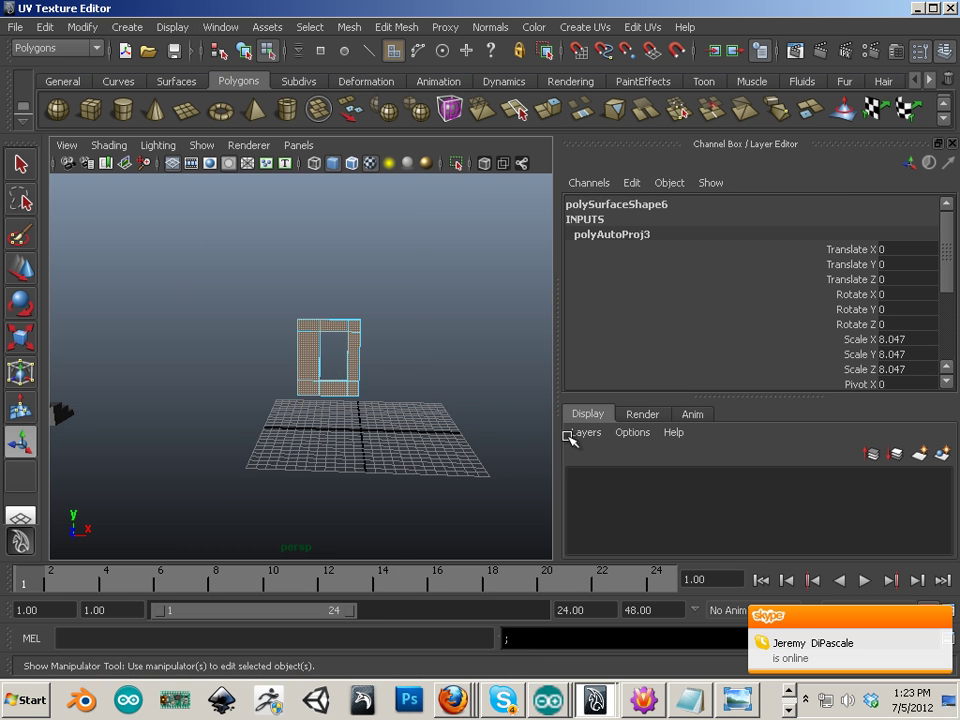
- Move and sew the matching strips onto the top and bottom edges of the window wall's left shell
alt+right_drag(312, 350, 386, 272)
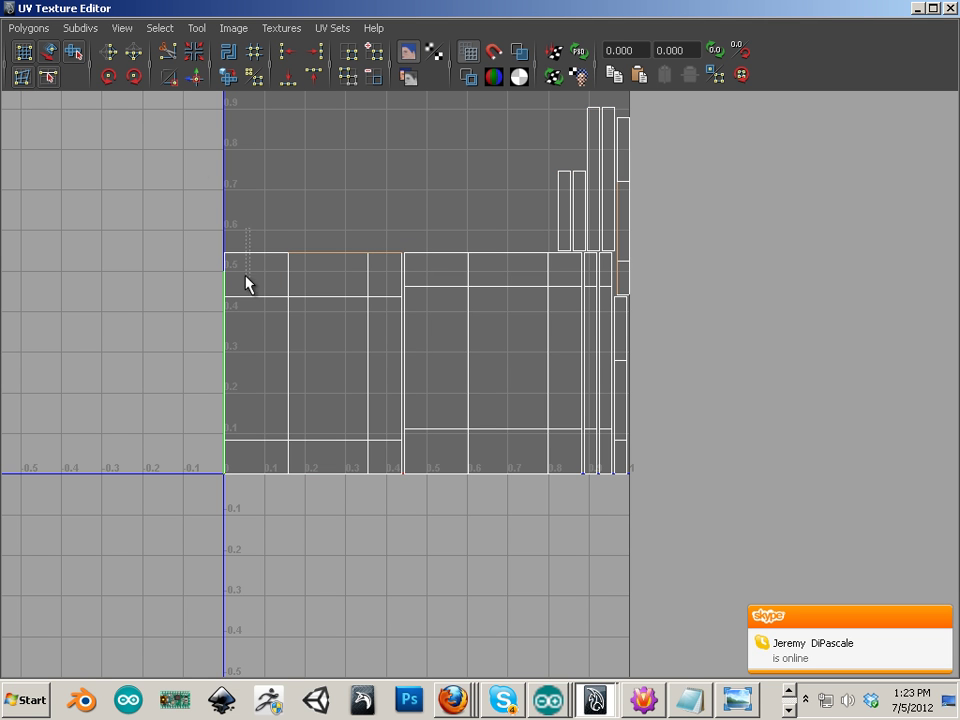
click(193, 78)
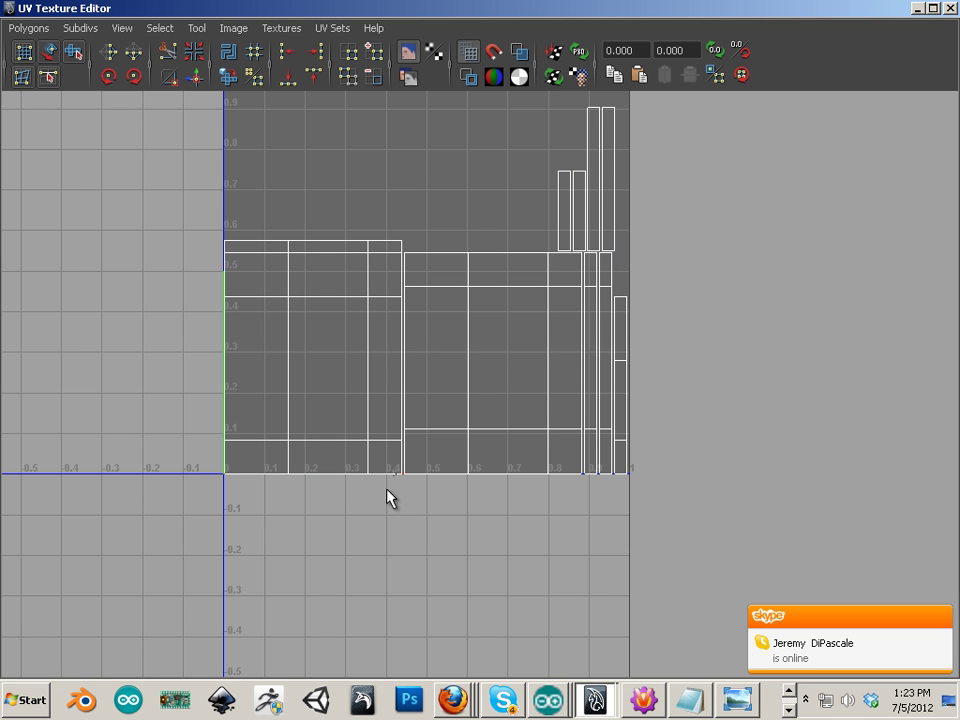
shift+click(320, 466)
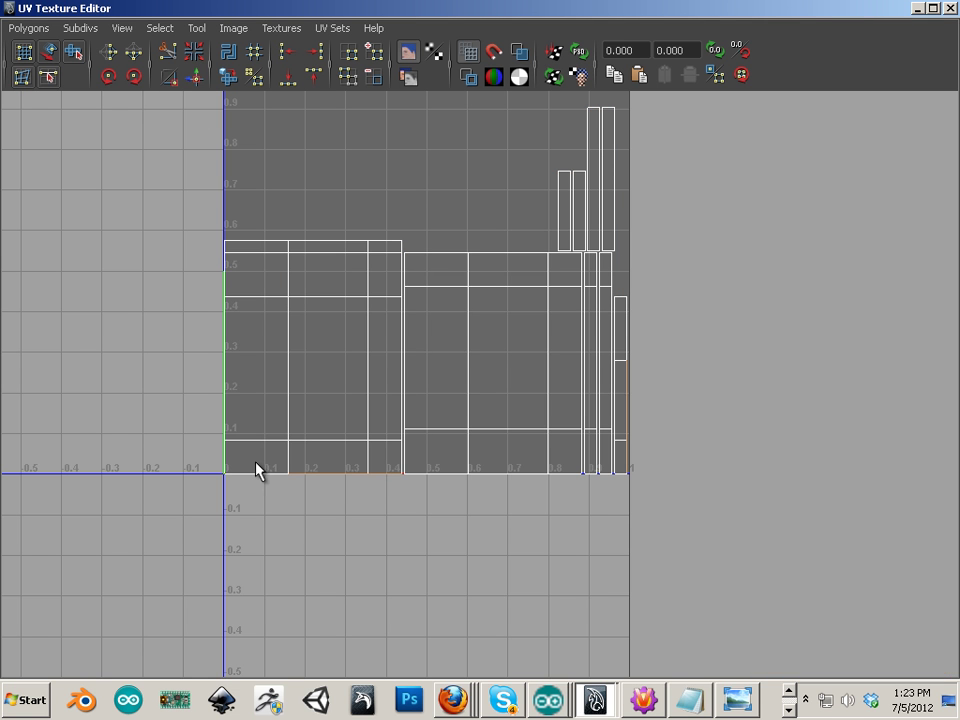
click(194, 80)
- Select all UVs of the window wall's sewn shell and move it left out of the 0-1 UV space
right_drag(379, 291, 407, 266)
click(370, 300)
ctrl+right_drag(375, 311, 452, 312)
key(w)
drag(435, 364, 199, 336)
- Select the outer left edges of the second large shell and move and sew the matching tall strip onto them
drag(343, 206, 418, 279)
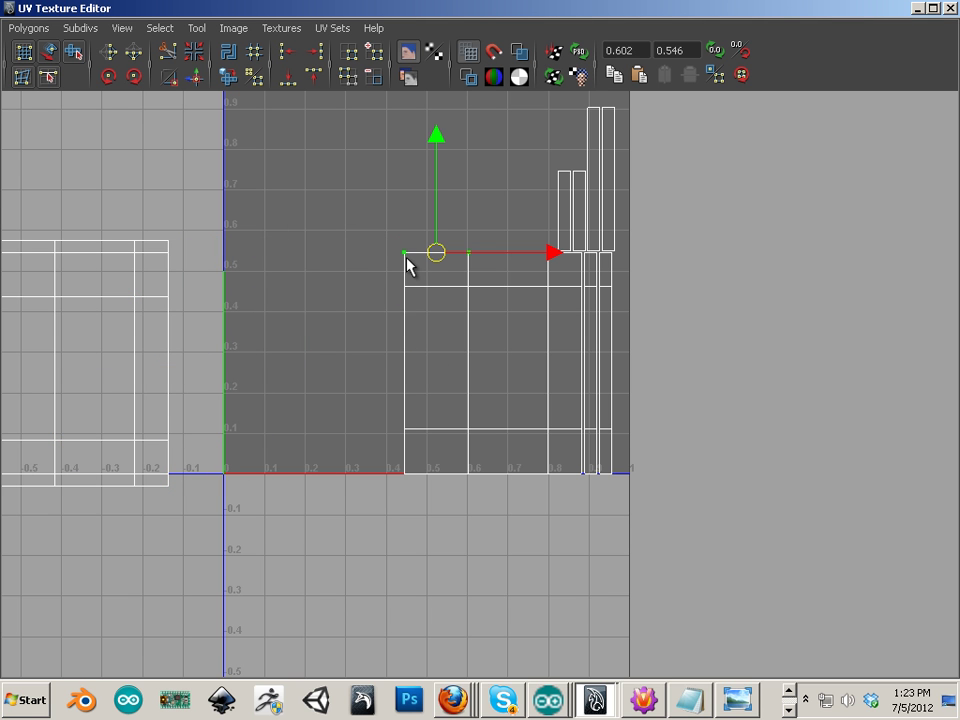
ctrl+right_drag(407, 263, 523, 587)
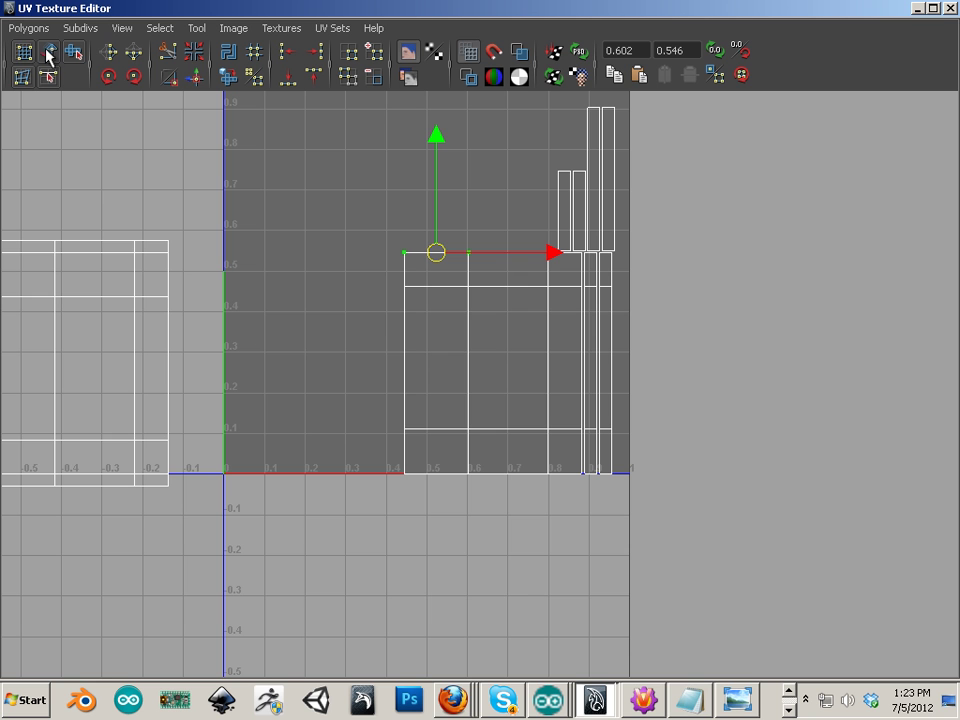
right_drag(390, 255, 391, 226)
drag(435, 347, 397, 362)
drag(412, 448, 397, 455)
click(195, 78)
- Select all UVs of the second shell and move it left within the 0-1 UV space, clear of the remaining strips
alt+middle_drag(445, 244, 378, 250)
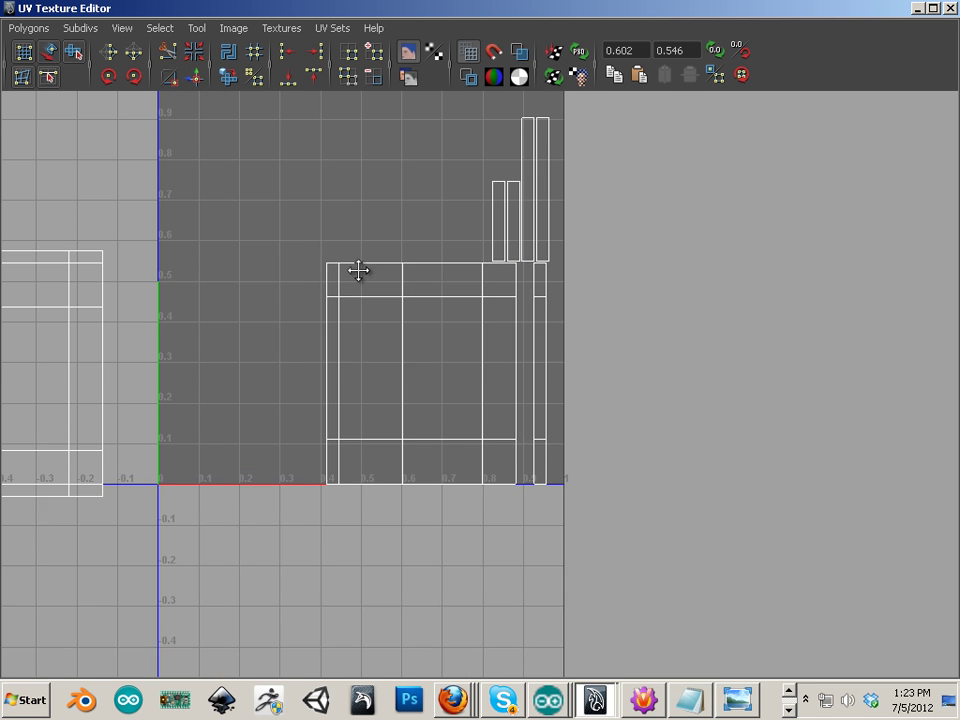
ctrl+right_click(340, 262)
right_drag(358, 256, 388, 237)
drag(393, 211, 290, 295)
ctrl+right_drag(332, 267, 366, 251)
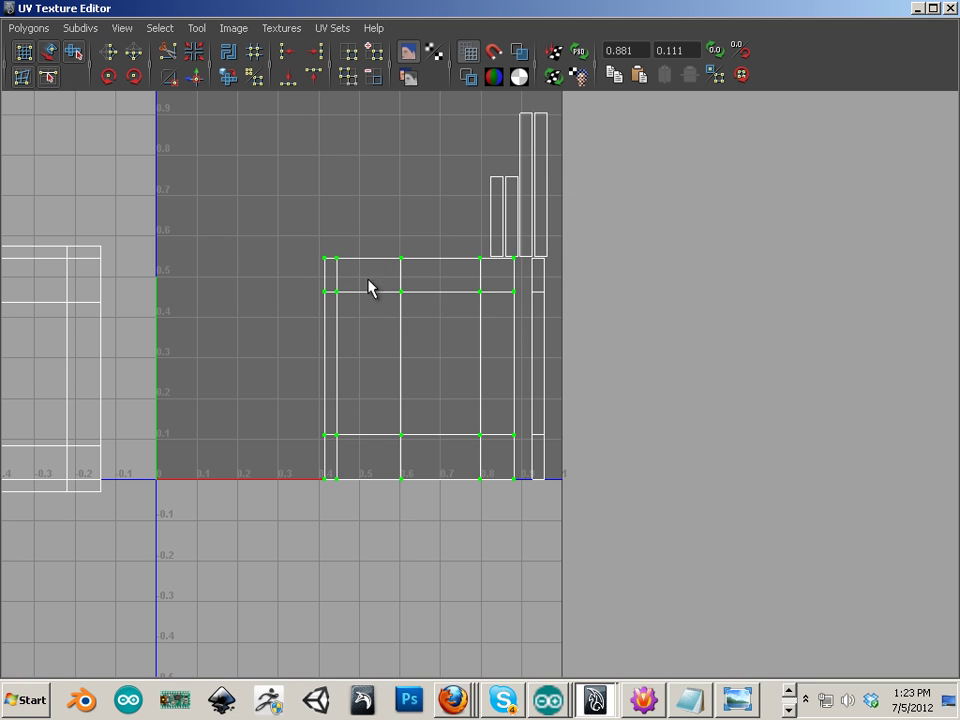
key(w)
drag(535, 369, 424, 366)
- Select the outer right edges of the second shell and move and sew the remaining tall side strip onto them
click(416, 285)
right_drag(414, 279, 418, 277)
shift+click(411, 347)
shift+click(411, 448)
click(196, 77)
- Move and sew the window opening's side strips onto the two vertical inner edges of the left shell
alt+middle_drag(366, 270, 506, 266)
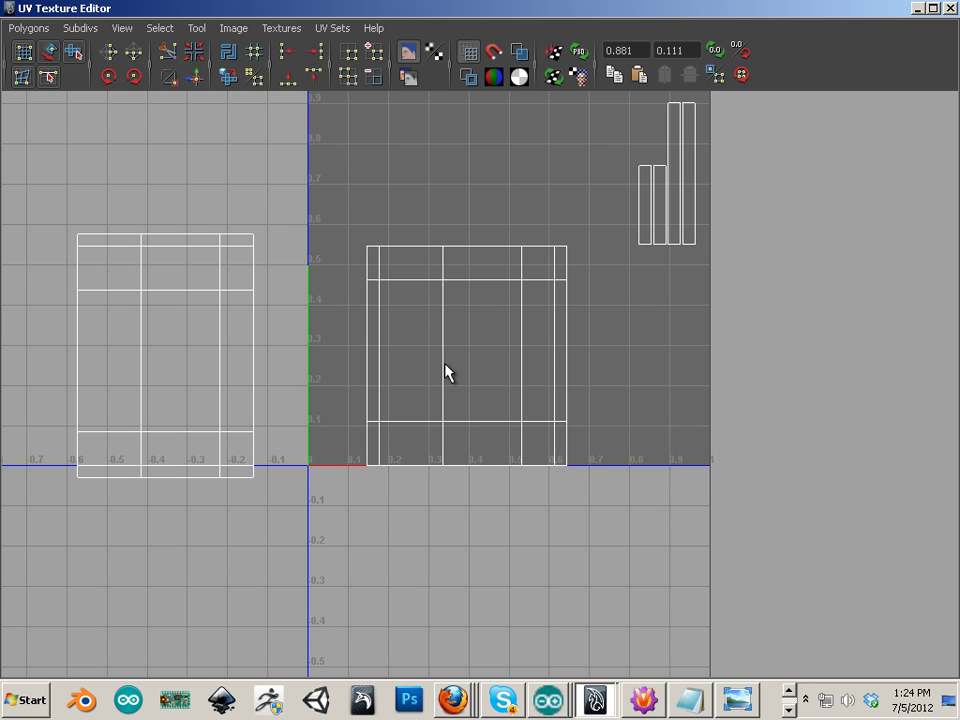
click(219, 340)
shift+click(140, 340)
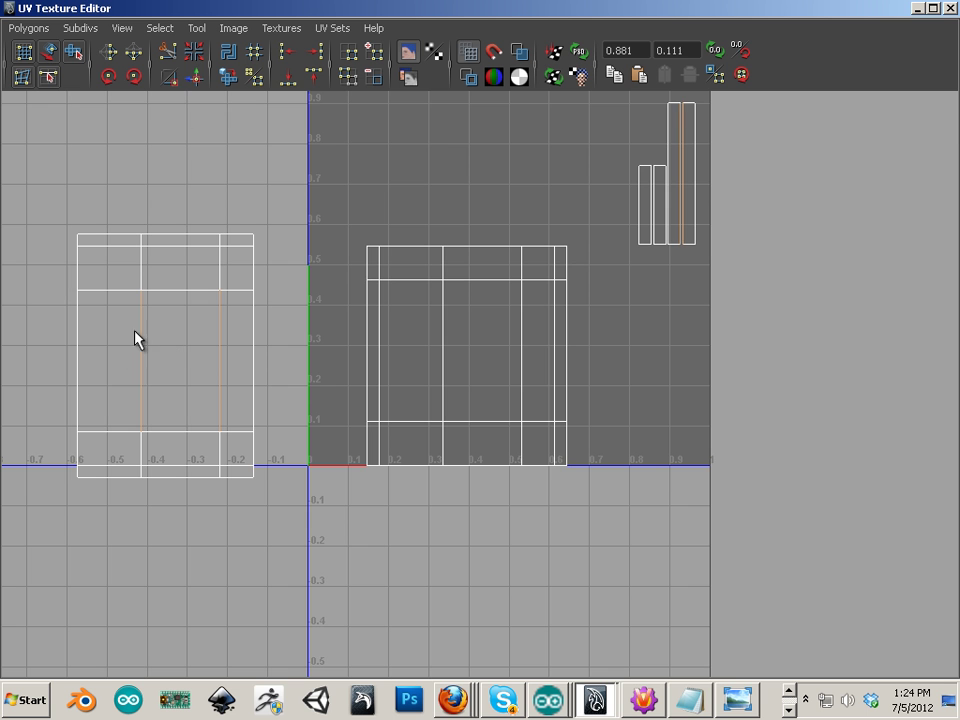
click(196, 77)
alt+middle_drag(494, 347, 457, 350)
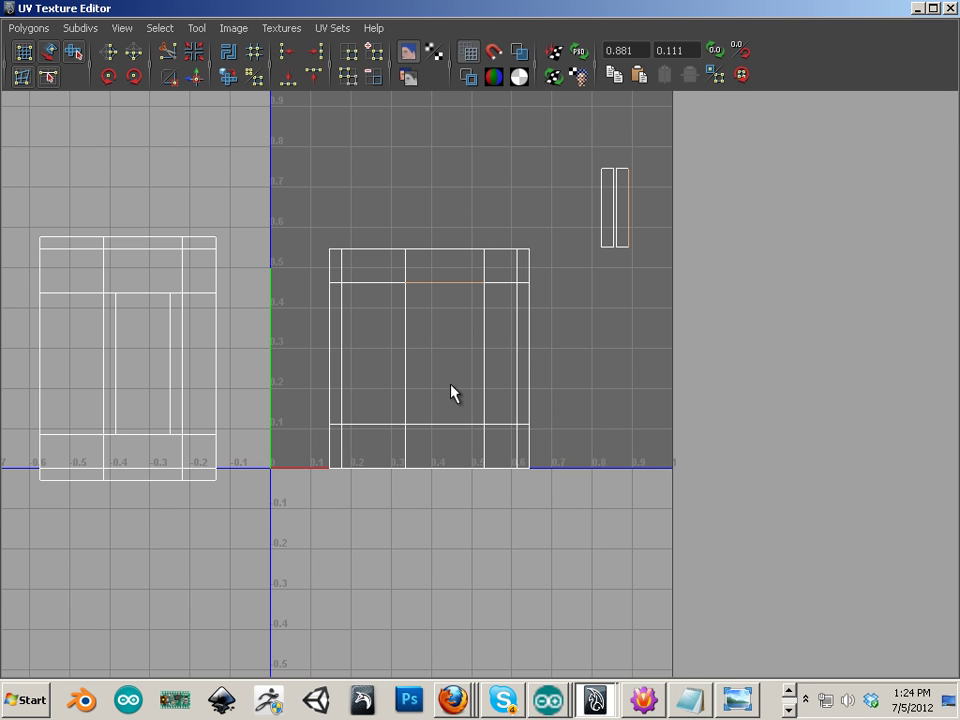
- Move and sew the last two strips into the right shell's window opening and arrange both shells inside the 0-1 UV space
click(200, 75)
alt+right_drag(521, 332, 306, 336)
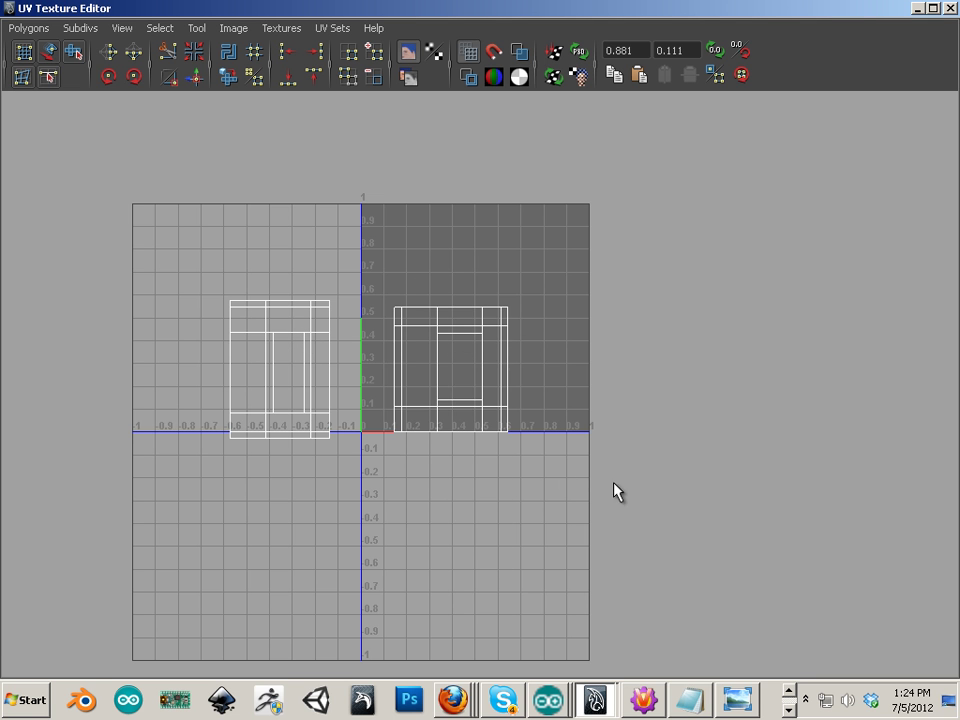
key(w)
drag(452, 370, 536, 369)
drag(190, 276, 386, 502)
drag(284, 364, 434, 286)
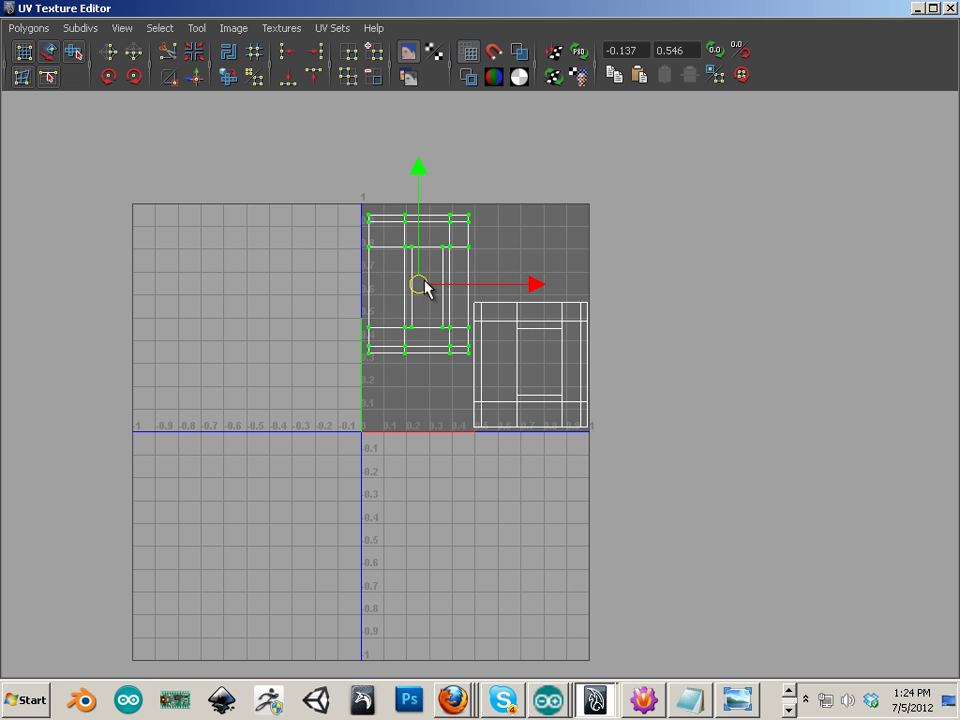
click(697, 410)
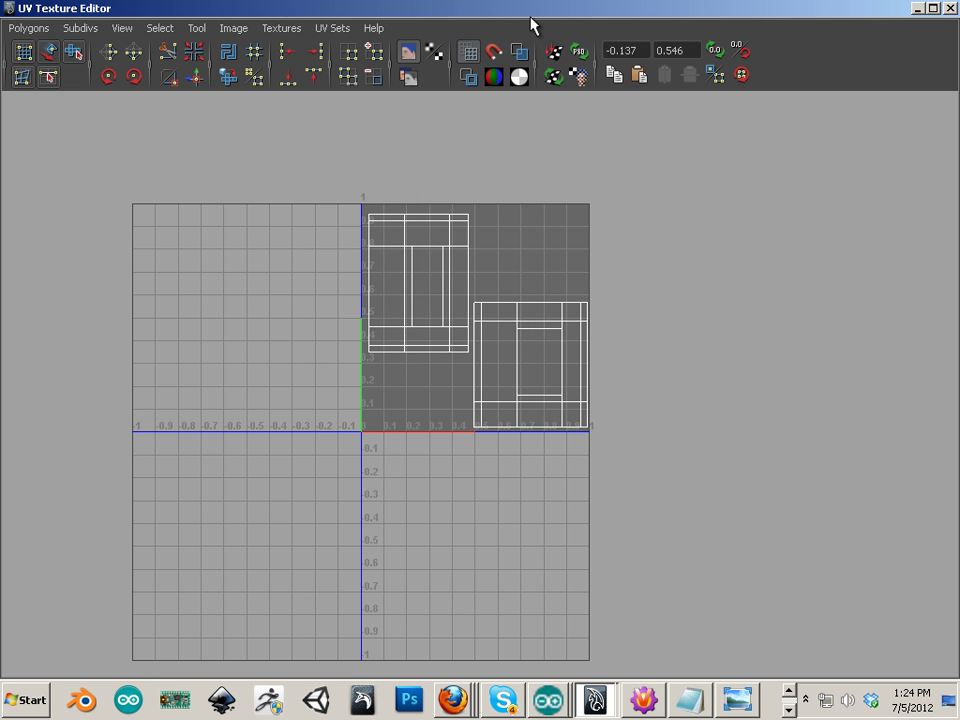
click(949, 12)
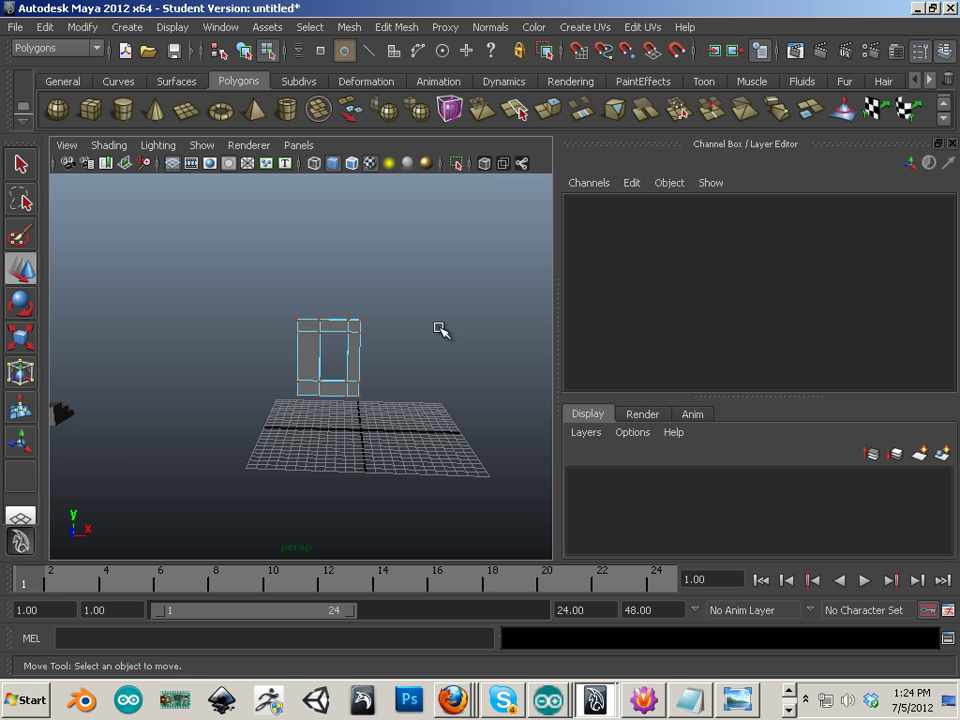
- Return the window frame piece to object mode and move it along X to about 33.9, beside the finished pieces
alt+right_drag(366, 320, 189, 283)
alt+drag(290, 336, 288, 372)
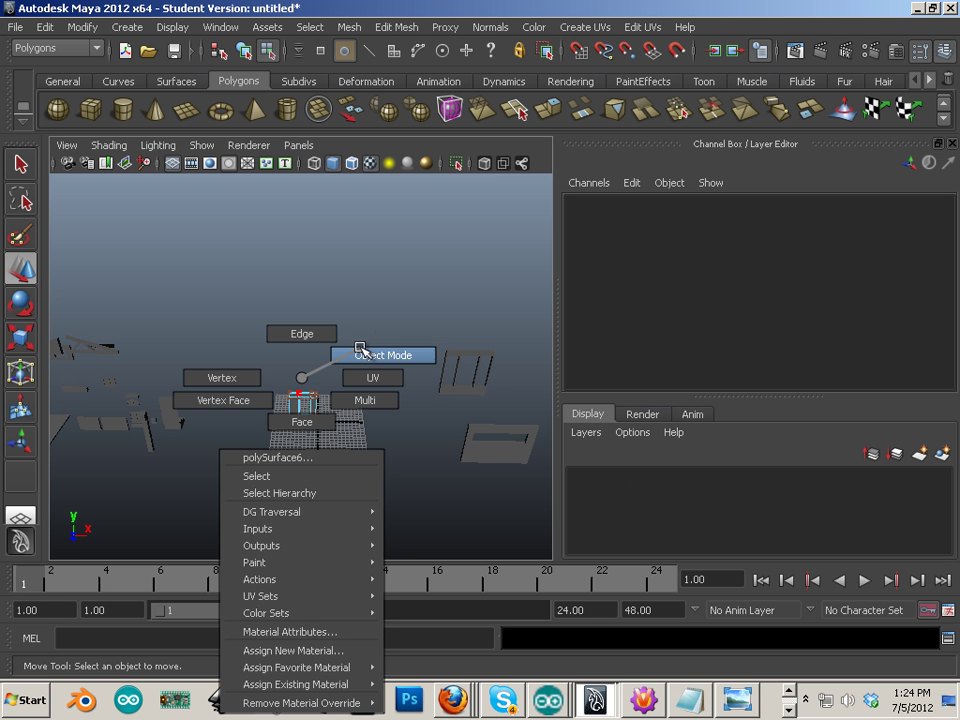
key(F8)
click(299, 404)
drag(375, 407, 521, 439)
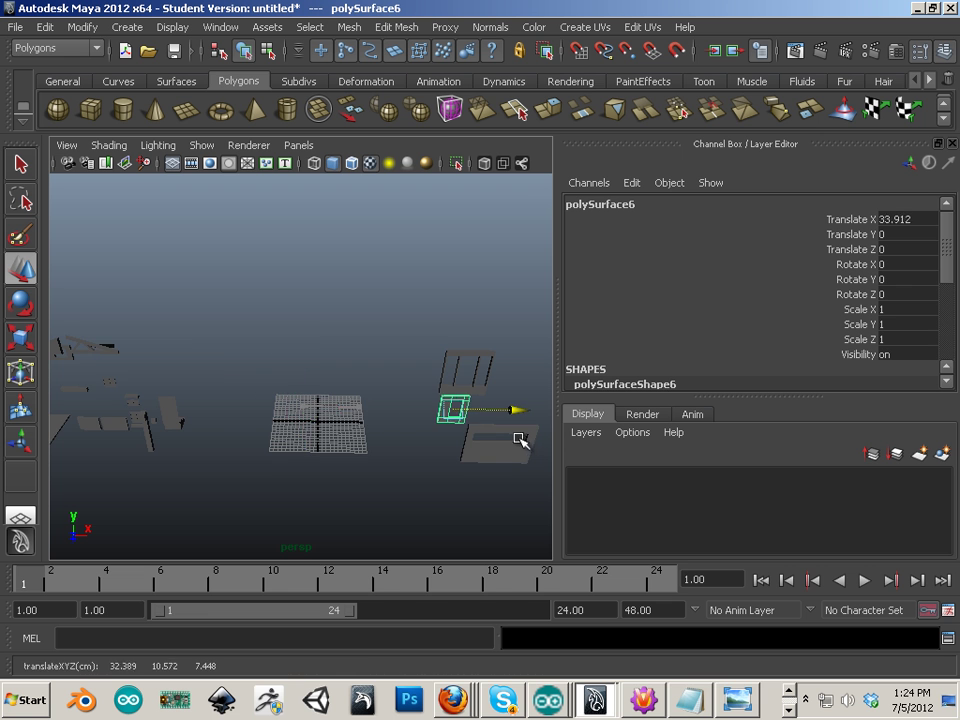
- Select the two solid wall panels and move them together along X to 4.15, over the middle of the grid
alt+drag(214, 435, 285, 401)
click(283, 379)
shift+click(117, 381)
drag(154, 369, 462, 406)
alt+drag(463, 412, 362, 405)
scroll(388, 385, up, 3)
drag(394, 353, 524, 367)
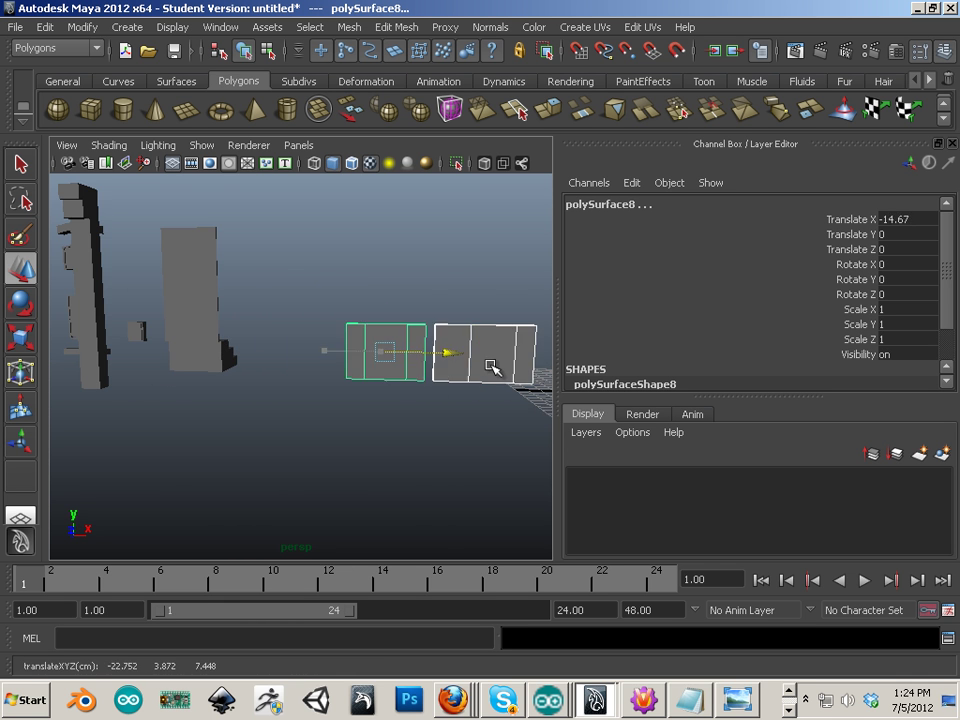
alt+middle_drag(528, 368, 321, 381)
alt+drag(321, 381, 375, 388)
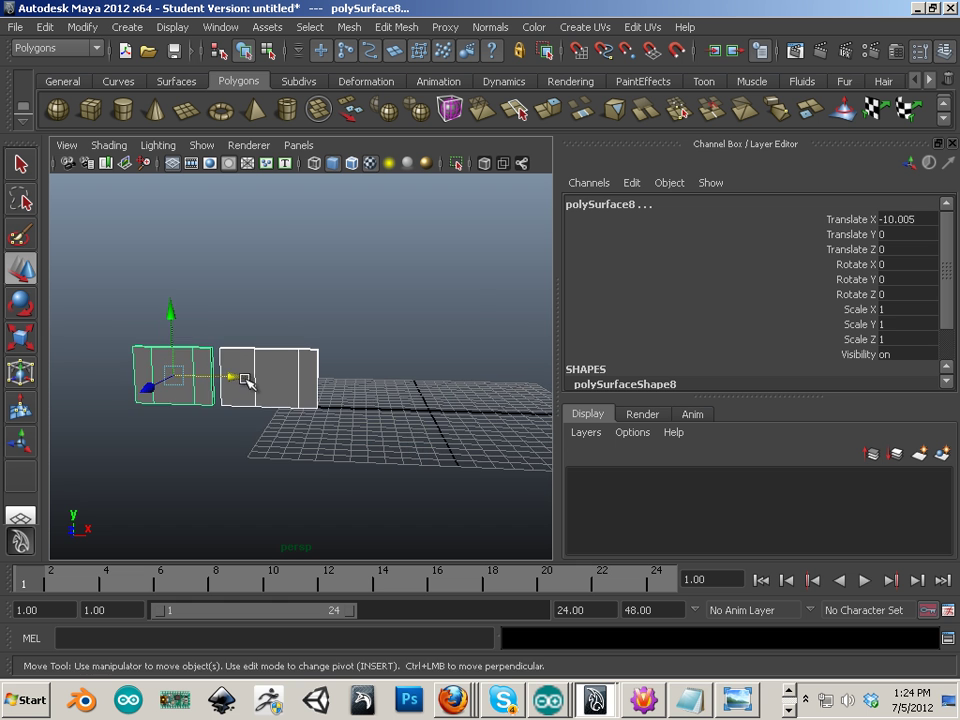
drag(236, 379, 455, 405)
alt+middle_drag(474, 413, 383, 392)
scroll(385, 394, up, 1)
alt+drag(387, 396, 409, 405)
scroll(409, 405, up, 3)
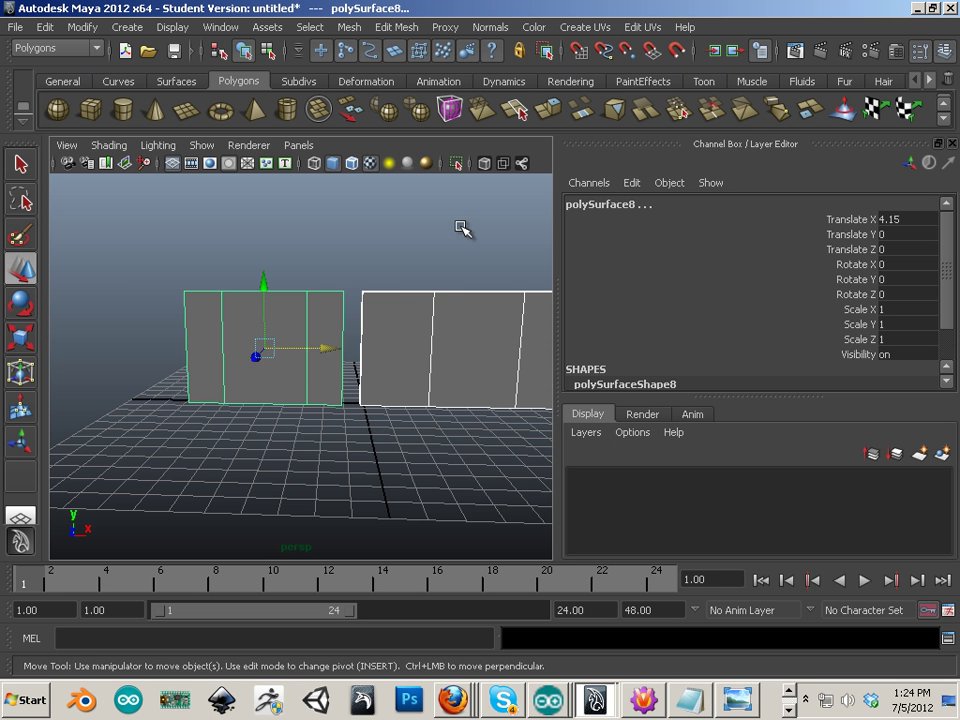
- Switch to the front view and apply planar mapping to both wall panels
click(464, 265)
drag(279, 317, 456, 279)
key(space)
key(space)
click(584, 27)
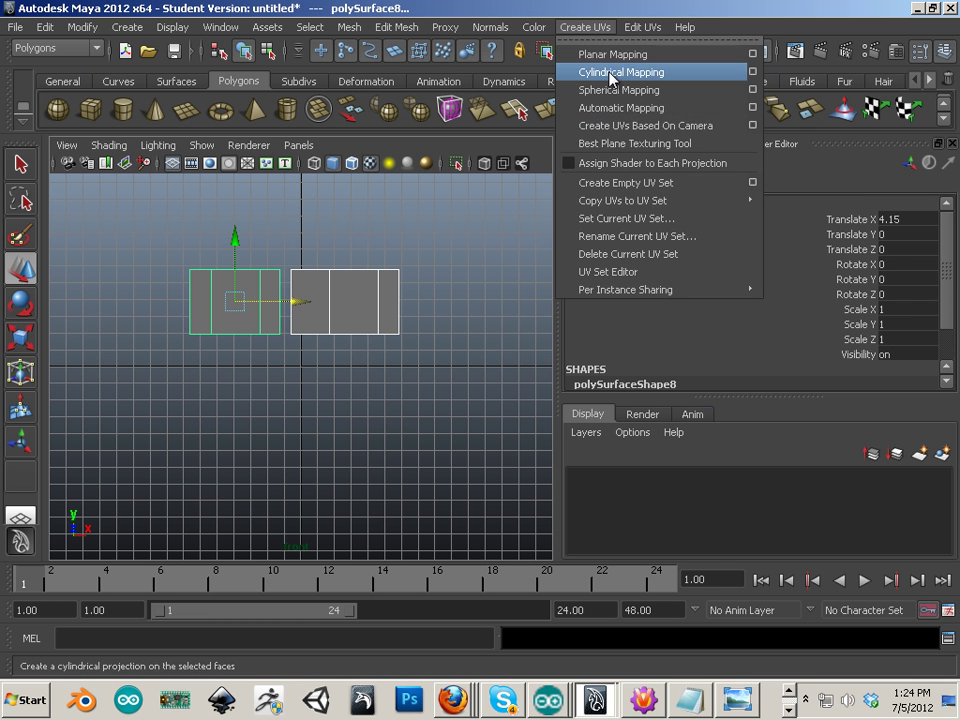
click(613, 55)
- Show the wider panel's UVs in the UV Texture Editor and shift the editor window clear of the model
right_drag(320, 320, 410, 294)
click(390, 300)
click(220, 27)
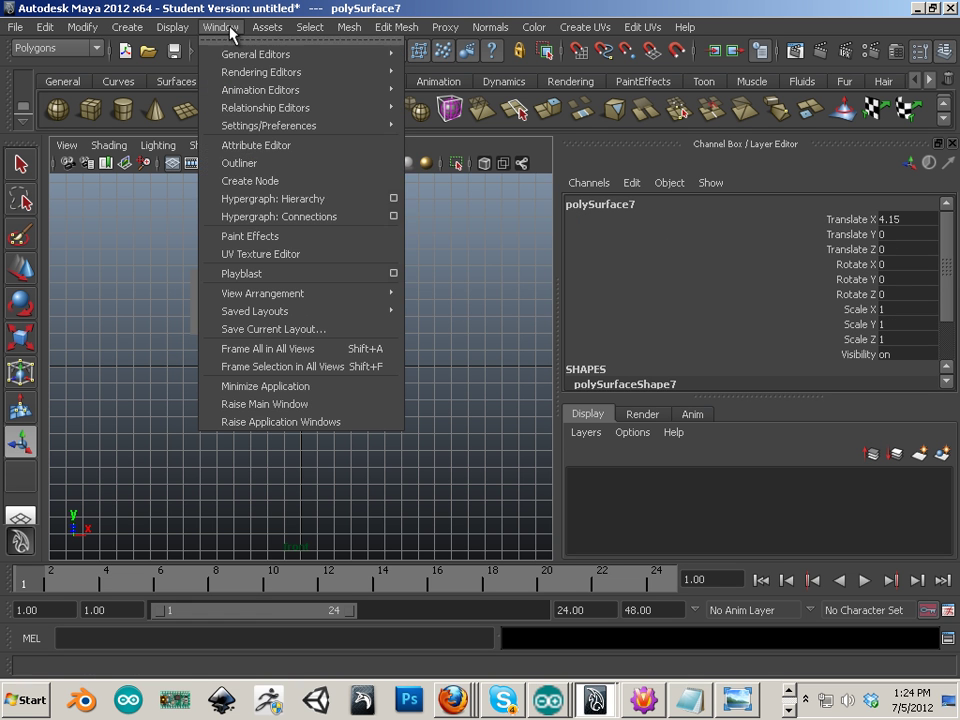
click(304, 253)
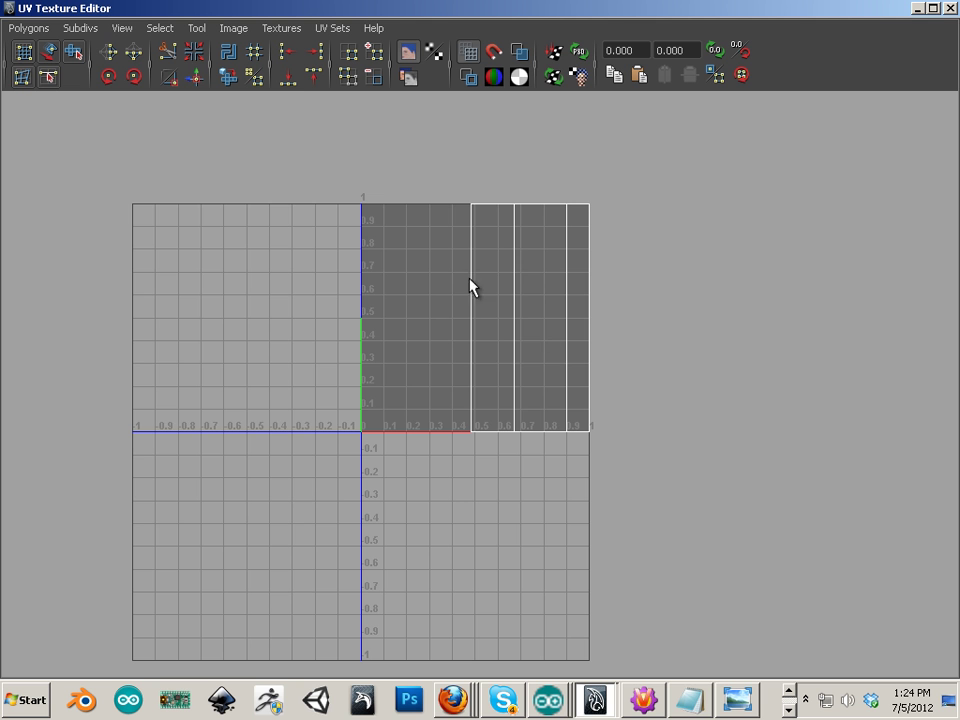
double_click(455, 14)
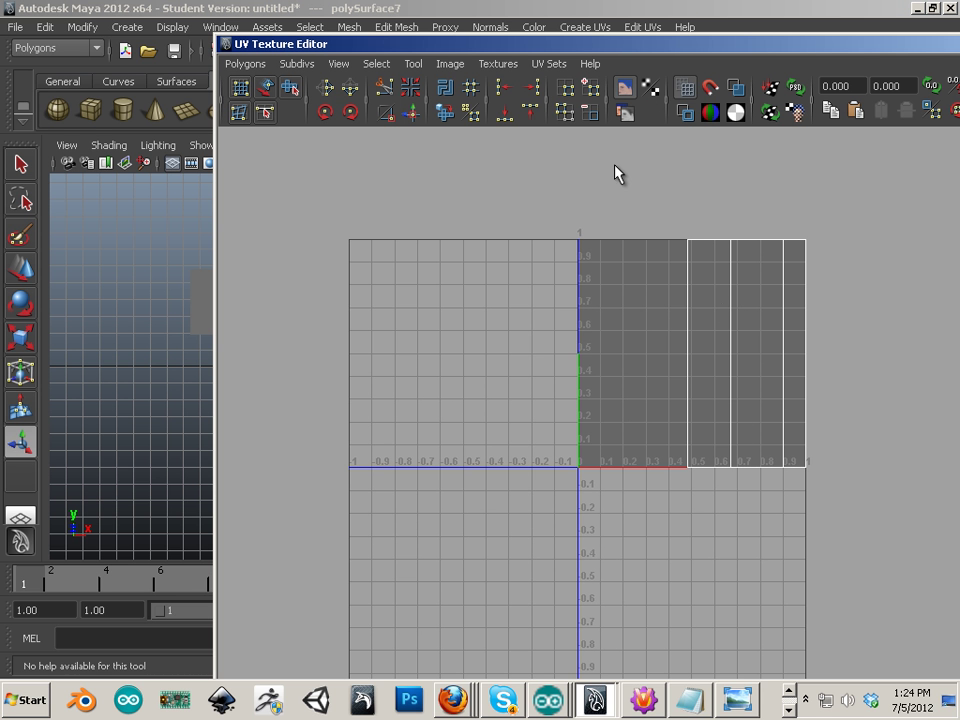
drag(451, 45, 819, 93)
right_drag(364, 279, 375, 289)
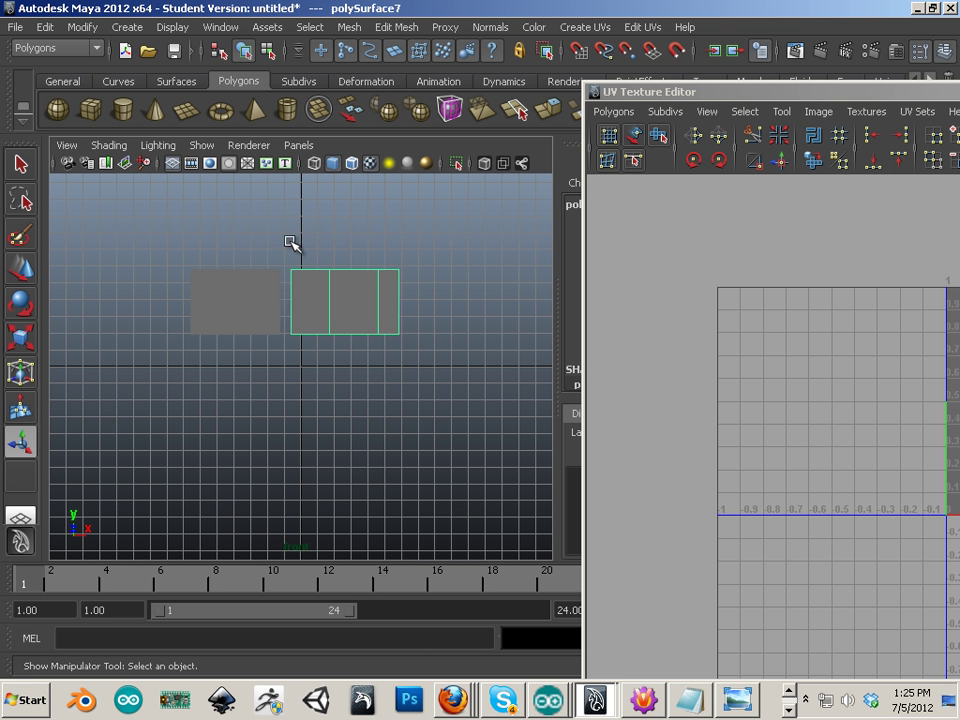
- Apply automatic mapping to the wider panel and bring its new UV layout into view
click(583, 27)
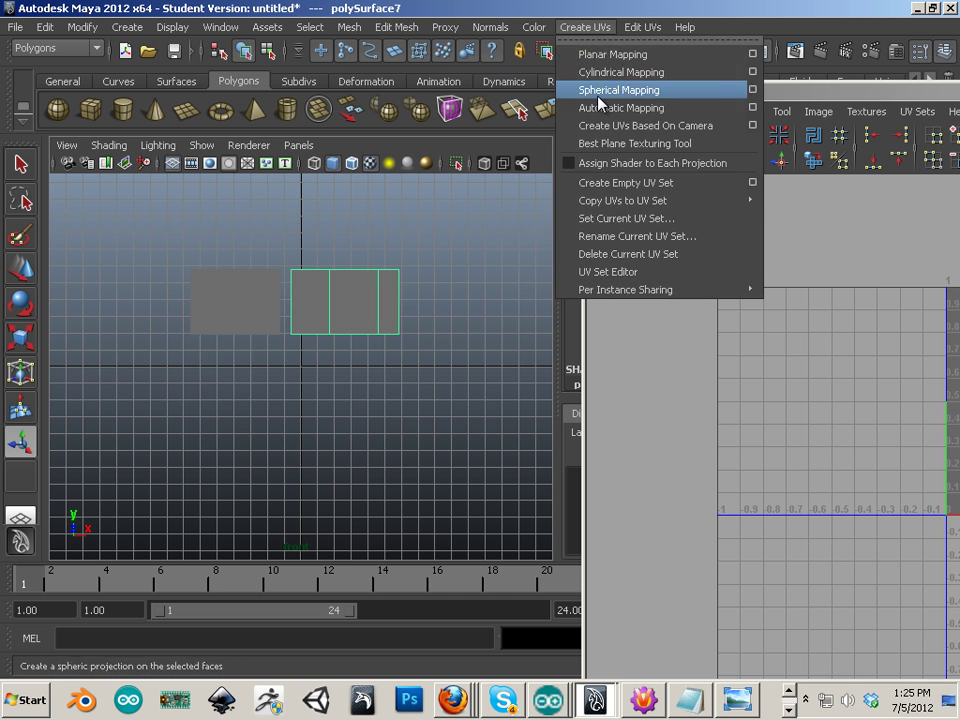
click(600, 107)
drag(878, 97, 330, 100)
scroll(533, 418, up, 5)
scroll(545, 415, down, 3)
alt+middle_drag(618, 371, 557, 442)
- Select the facing vertical edges between the two large shells and move and sew them together with a tall strip in between
right_drag(433, 331, 454, 292)
drag(456, 292, 377, 327)
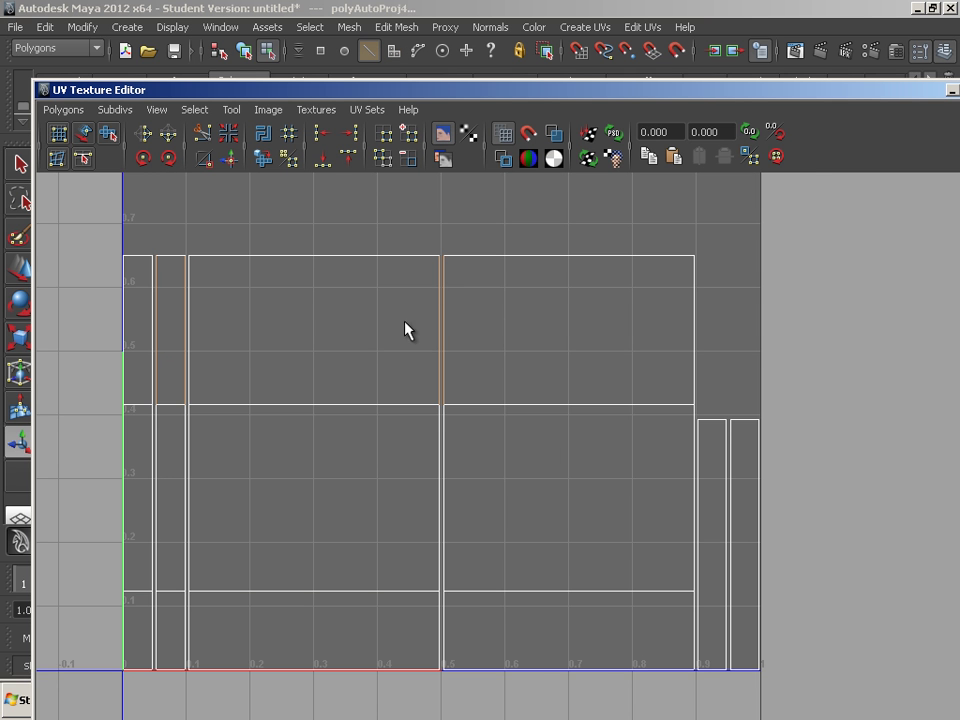
shift+drag(492, 447, 420, 474)
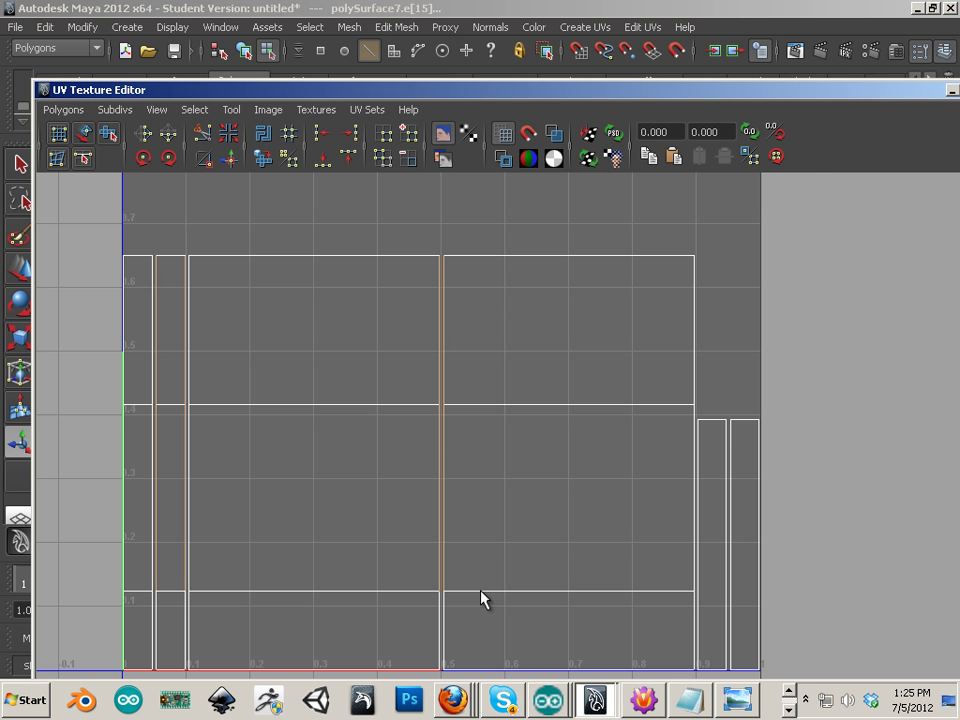
alt+middle_drag(485, 578, 518, 480)
alt+middle_drag(454, 452, 448, 501)
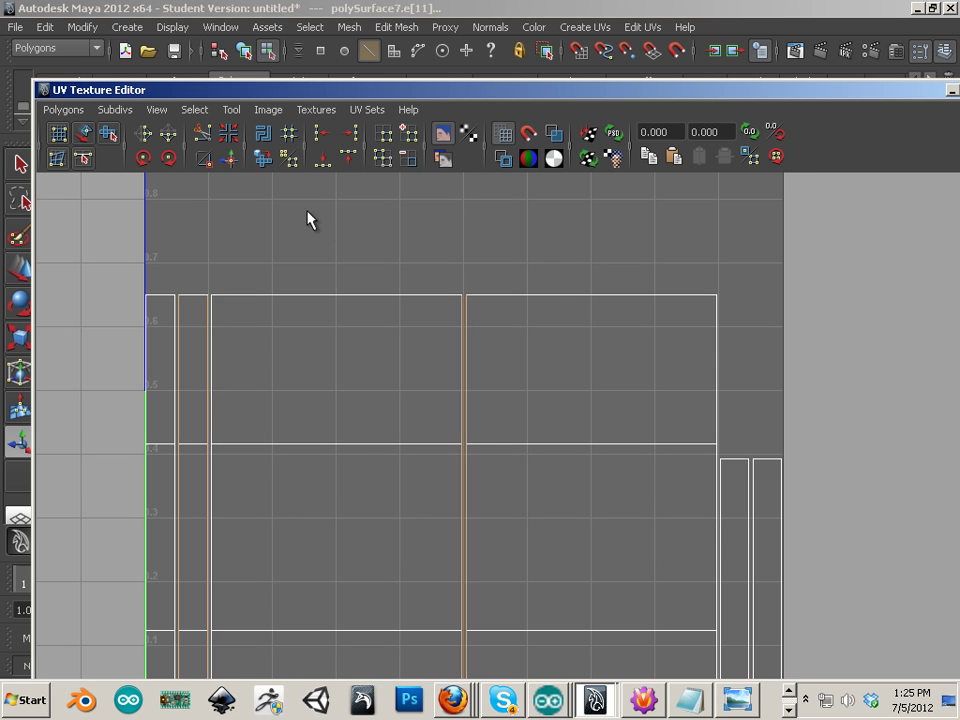
click(232, 160)
- Select the outer right edges of the combined shell and move and sew the remaining tall strip onto them
click(717, 368)
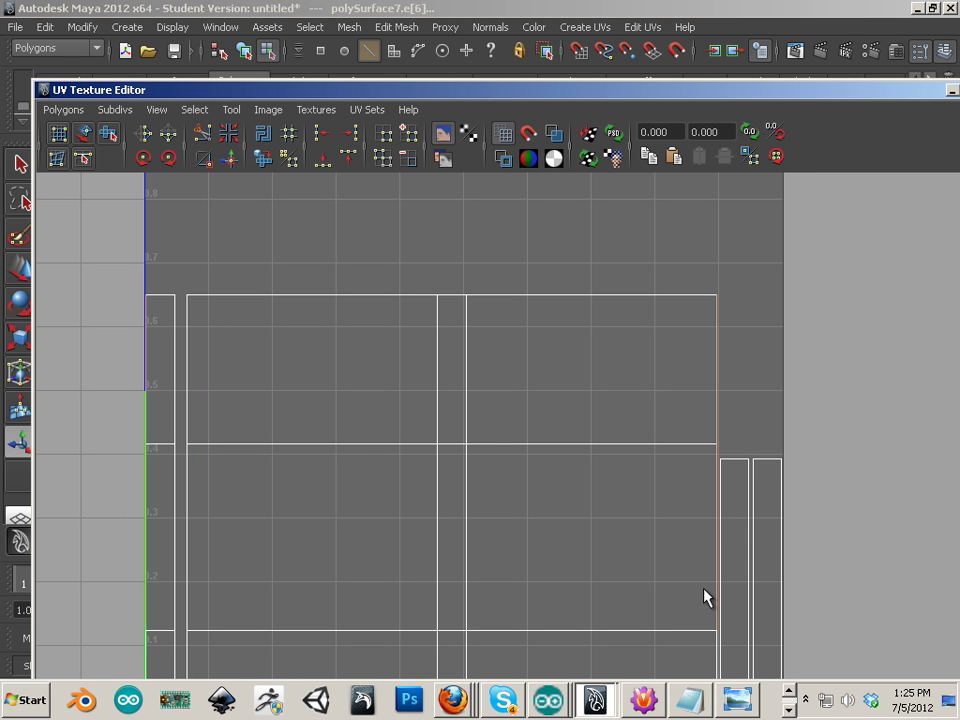
alt+middle_drag(701, 594, 697, 495)
shift+click(703, 503)
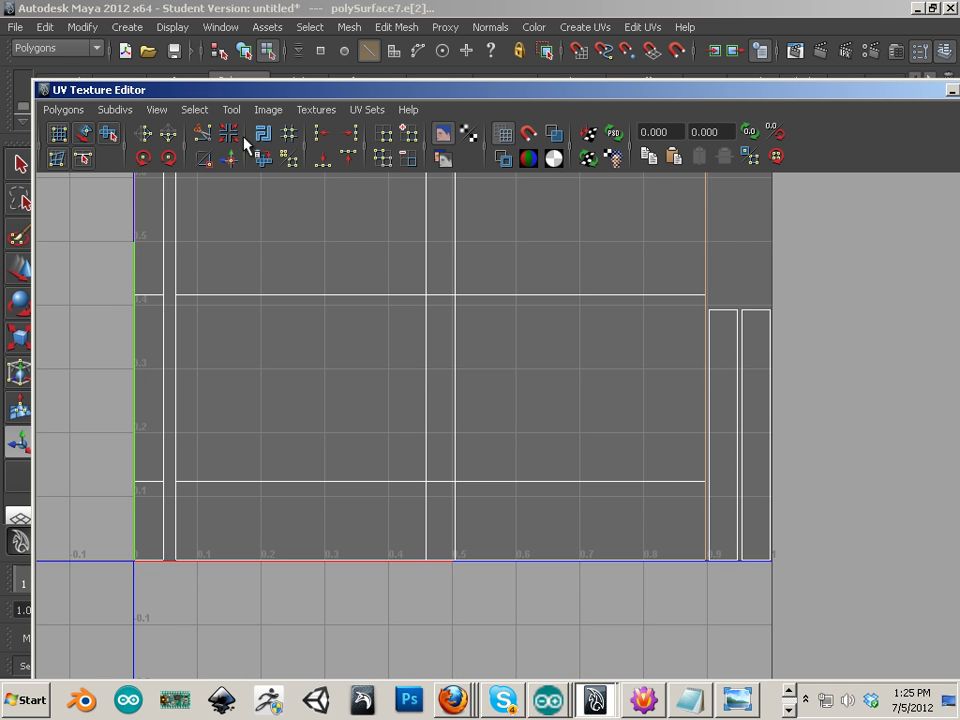
click(222, 164)
- Try to move and sew the combined shell along its outer left edges, and undo it
alt+middle_drag(396, 270, 452, 397)
drag(266, 328, 201, 347)
shift+drag(256, 469, 243, 644)
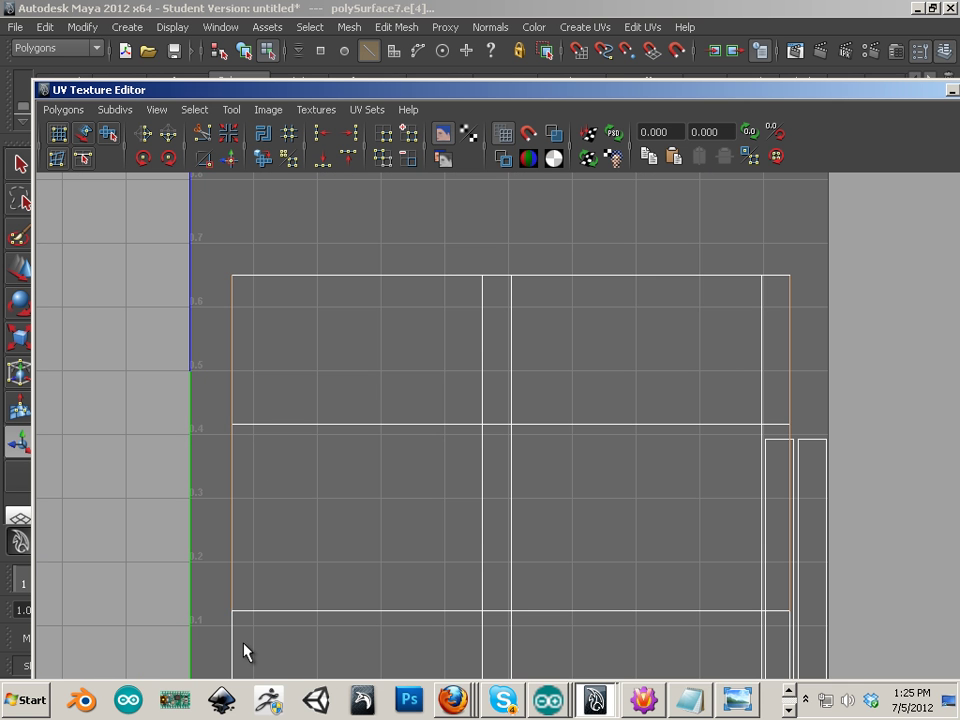
click(230, 158)
key(ctrl+z)
- Move and sew the two short strips onto the top and bottom edges of the shell's right large section
alt+middle_drag(669, 288, 643, 238)
drag(640, 214, 605, 274)
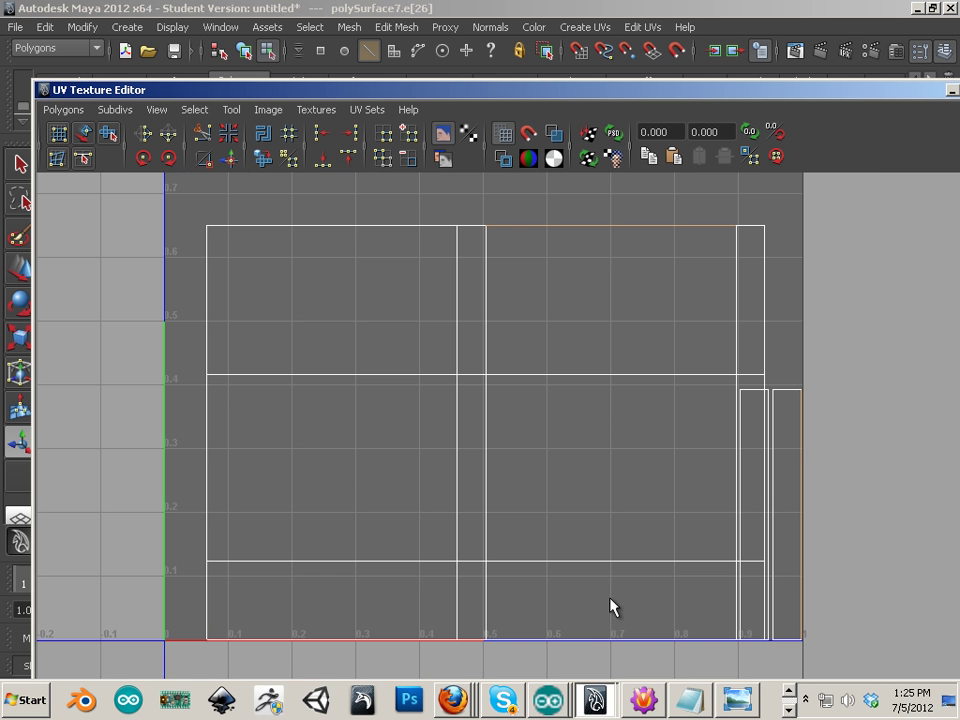
shift+drag(609, 603, 581, 645)
click(230, 160)
- Select all UVs of the wider panel and move them up to the middle of the 0-1 UV space
alt+right_drag(634, 351, 610, 347)
right_drag(506, 326, 628, 315)
alt+right_drag(628, 315, 594, 314)
drag(251, 256, 698, 610)
key(w)
drag(497, 332, 509, 263)
click(589, 321)
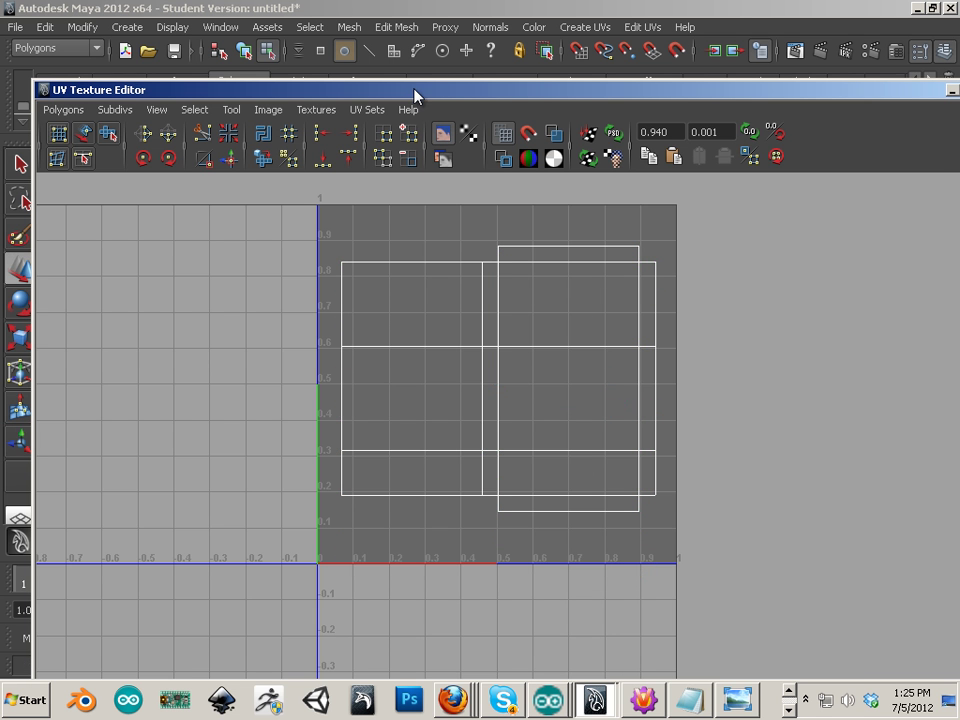
- Close the UV Texture Editor and return the wider panel to object mode
drag(415, 95, 137, 149)
click(705, 147)
alt+middle_drag(319, 335, 451, 393)
right_drag(392, 362, 474, 342)
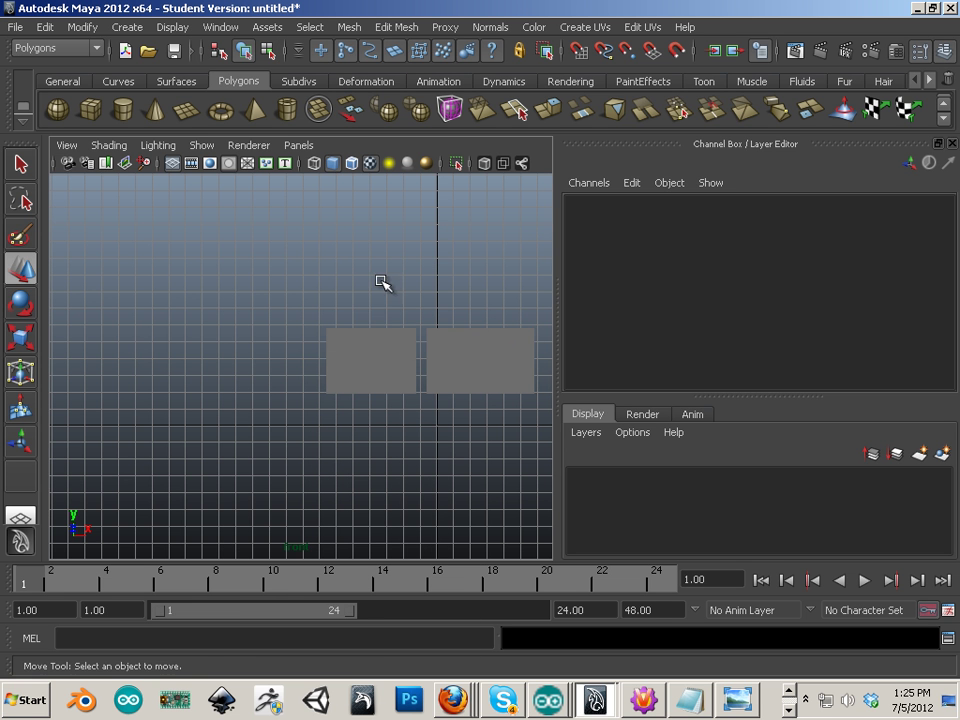
- Apply automatic mapping to the narrower wall panel and show its UVs in the UV Texture Editor
click(372, 355)
click(588, 33)
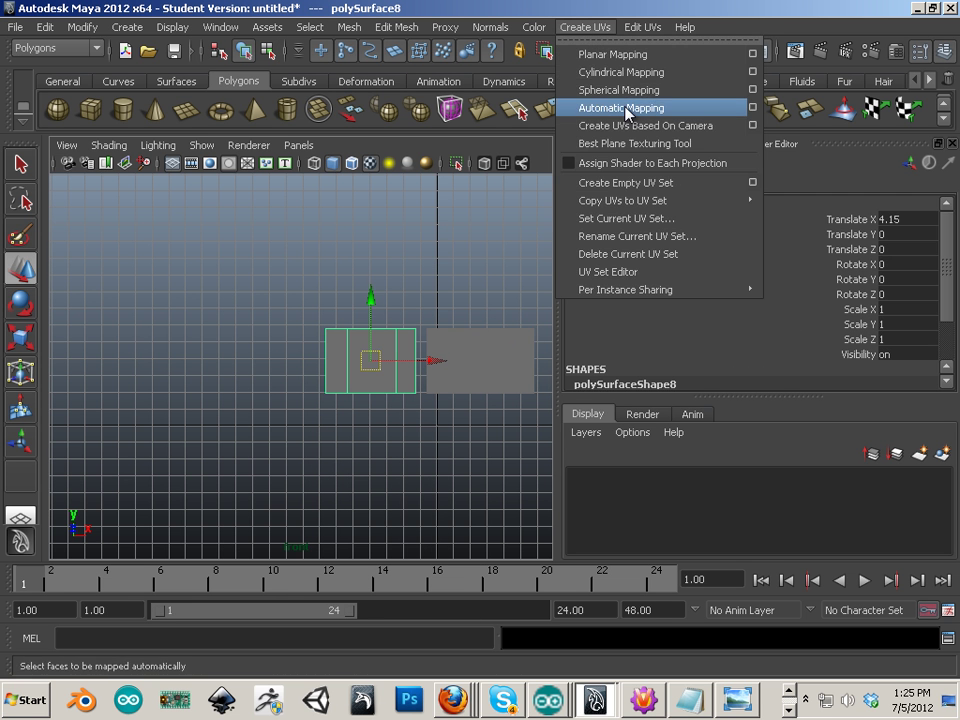
click(700, 107)
right_click(357, 362)
click(375, 347)
click(375, 350)
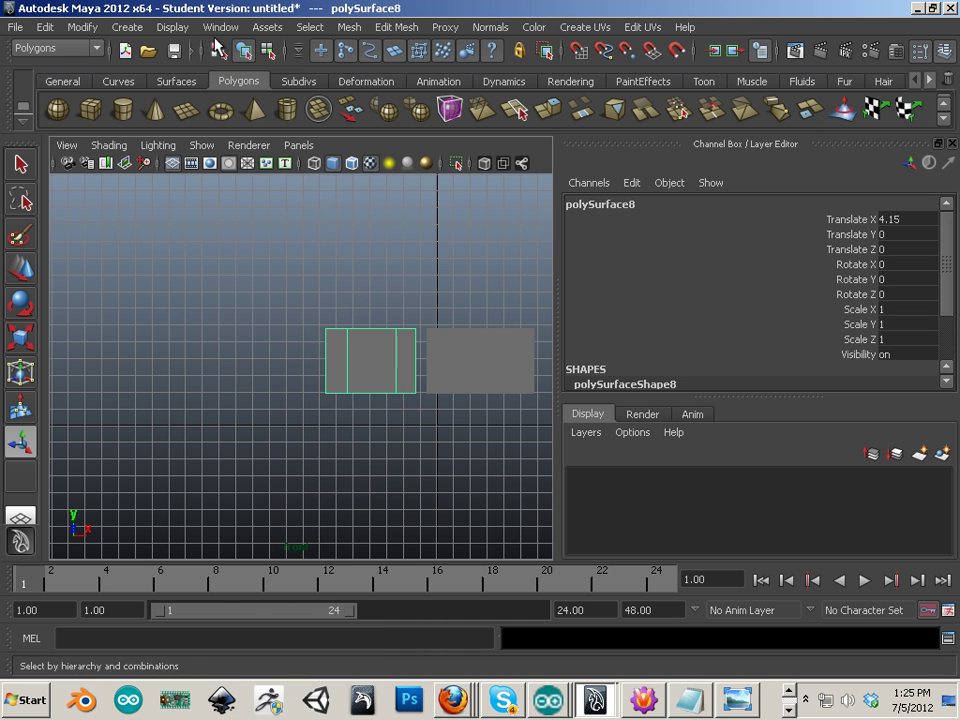
click(221, 27)
click(327, 255)
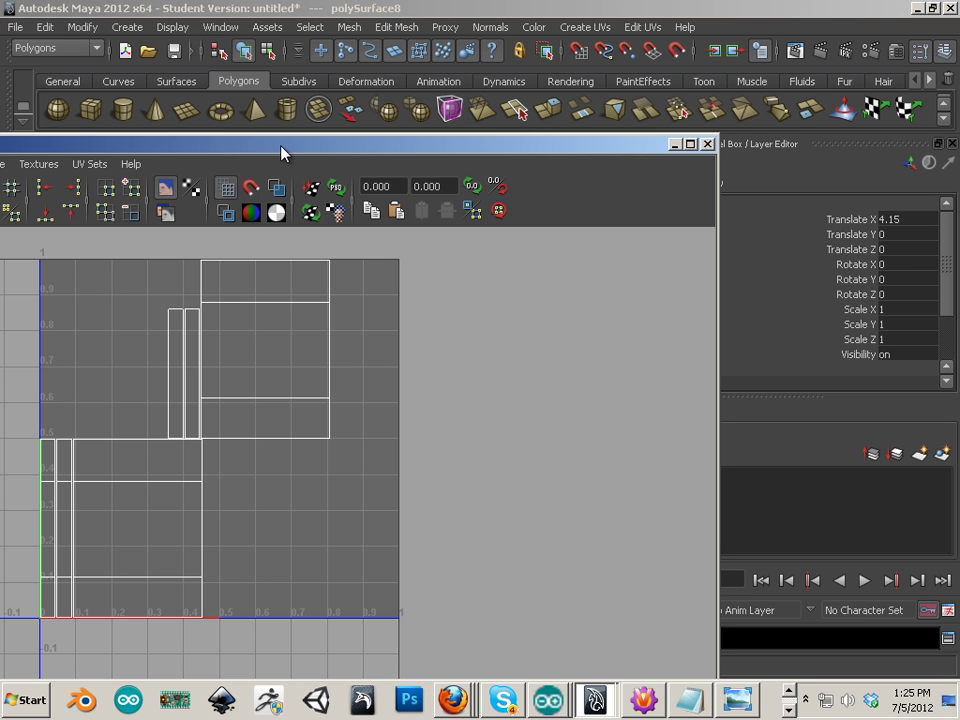
drag(282, 153, 583, 4)
- Move and sew the two short strips onto the top and bottom edges of the upper shell
right_drag(567, 322, 588, 280)
click(594, 300)
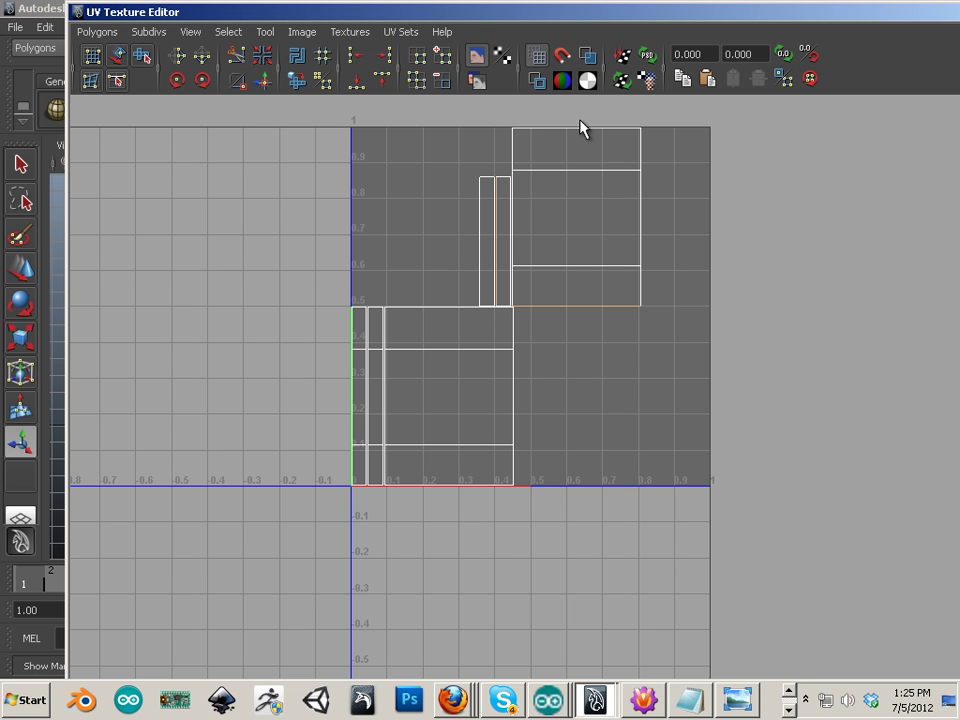
click(296, 81)
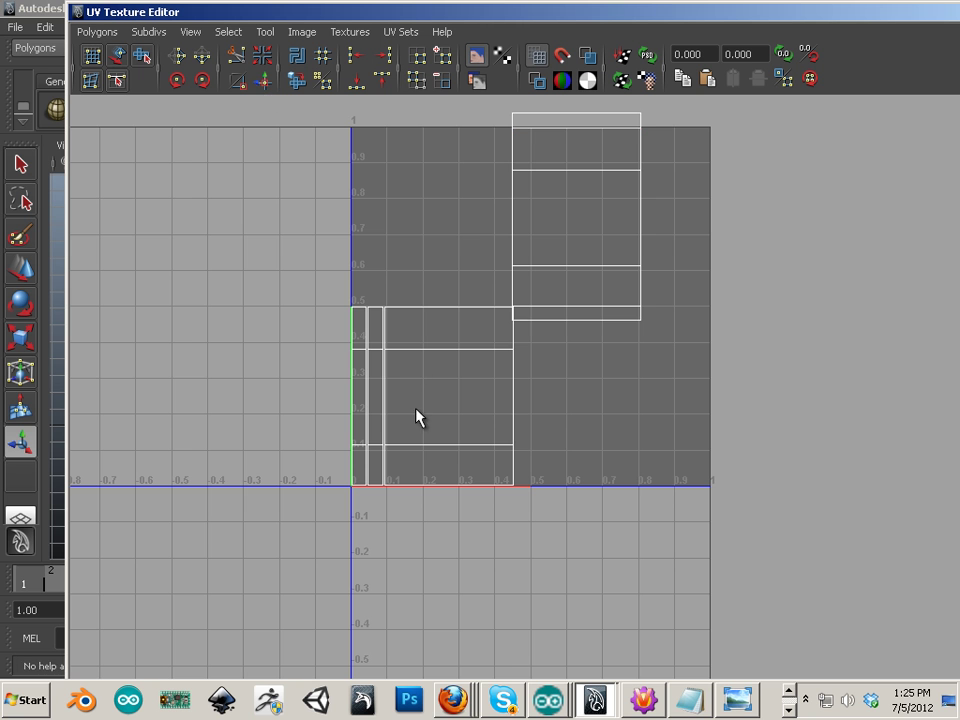
- Move and sew the two tall strips onto the left and right edges of the lower shell
drag(557, 425, 557, 425)
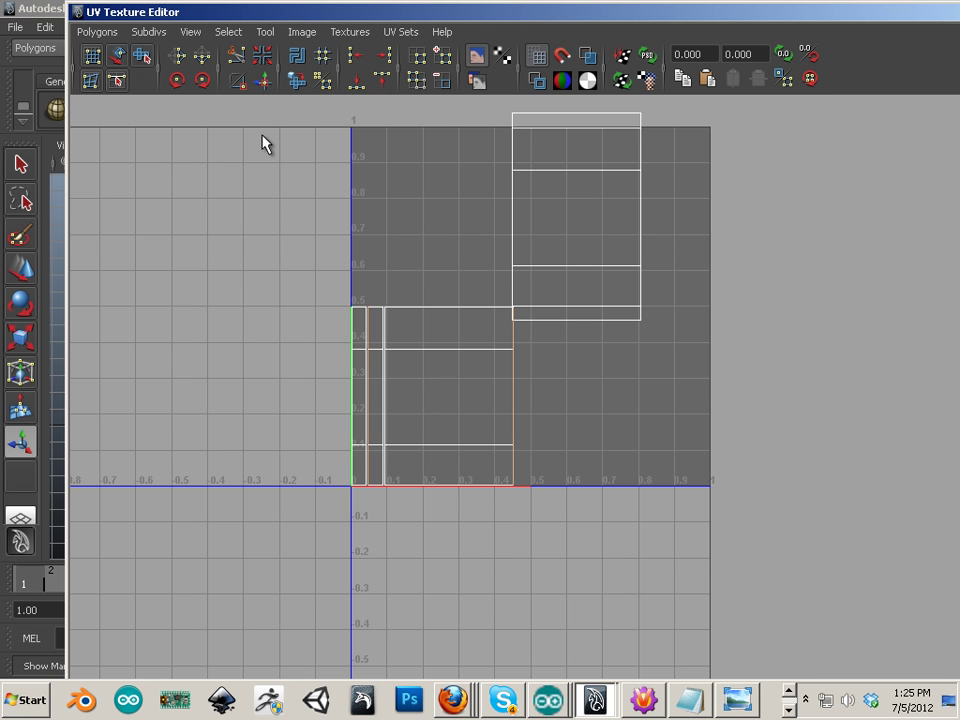
click(296, 81)
click(385, 432)
click(266, 82)
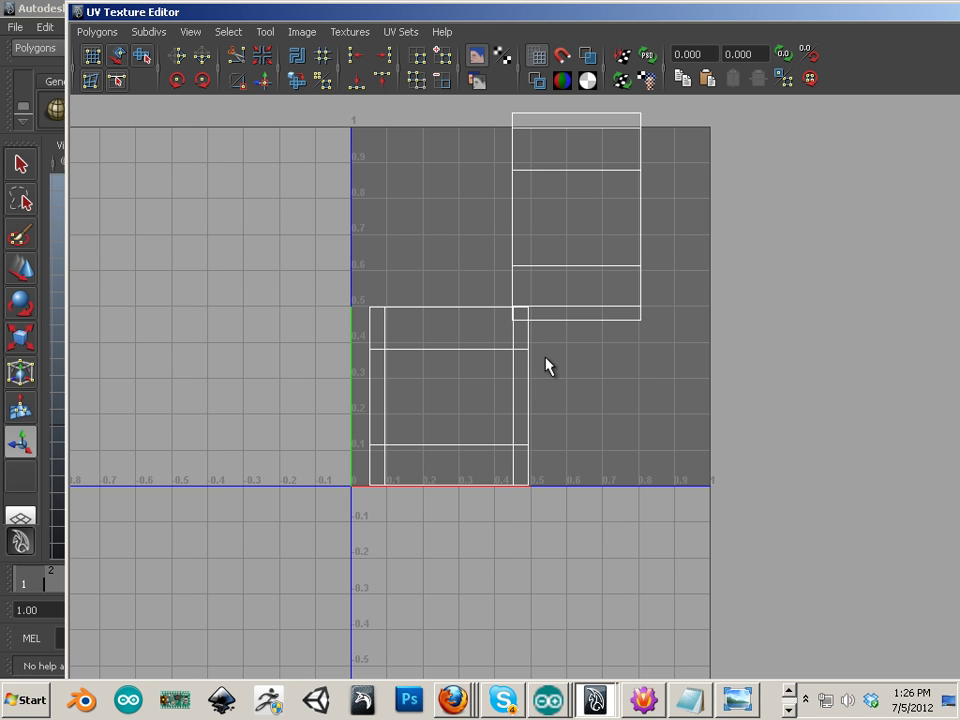
- Select the whole upper shell's UVs and rotate the shell 90 degrees
right_drag(544, 302, 681, 257)
click(642, 319)
ctrl+right_drag(641, 309, 697, 285)
click(202, 80)
click(202, 80)
- Select all UVs of the lower shell and move it slightly up, clear of the 0-1 space's bottom border
right_drag(389, 333, 452, 321)
drag(336, 298, 590, 517)
key(w)
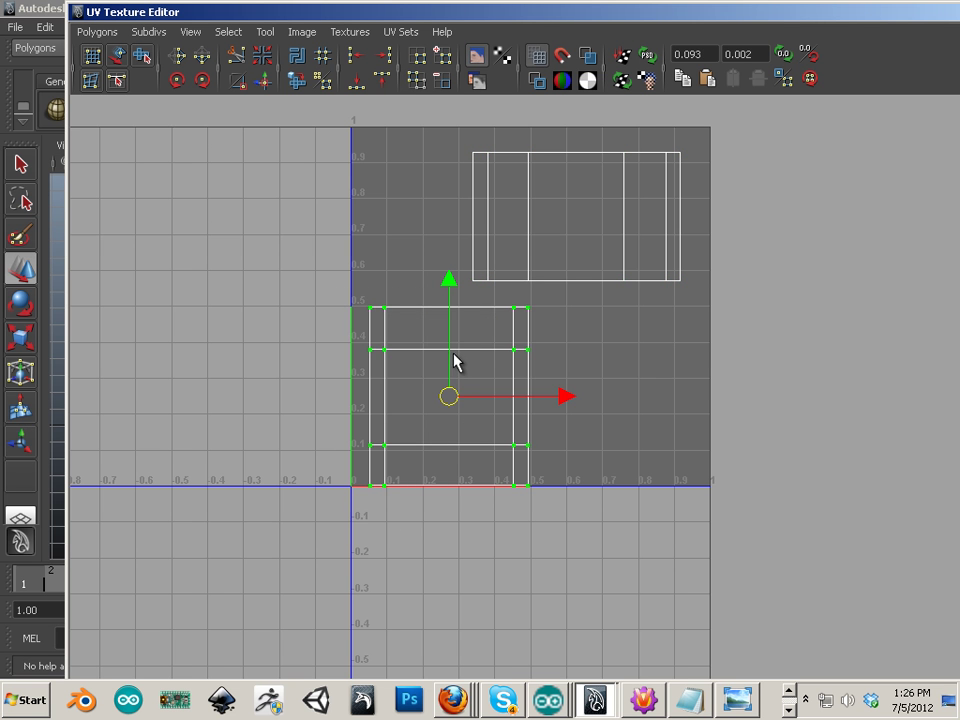
drag(451, 286, 450, 270)
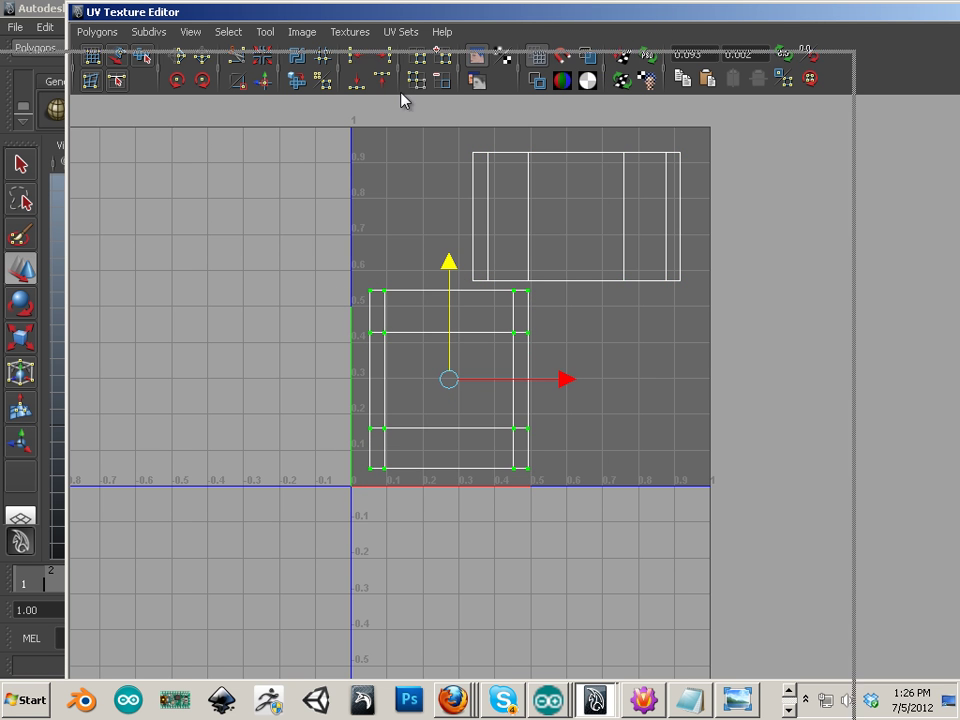
- Close the UV Texture Editor, return to object mode and move the mapped panels aside along X
drag(656, 23, 229, 139)
click(591, 128)
scroll(424, 371, down, 4)
alt+middle_drag(336, 347, 270, 352)
right_drag(270, 350, 318, 327)
drag(300, 381, 497, 384)
- Select the window-frame panel and move it along X into open space, to about 3.67
alt+middle_drag(188, 362, 655, 480)
alt+middle_drag(452, 420, 392, 364)
scroll(291, 310, up, 1)
click(190, 215)
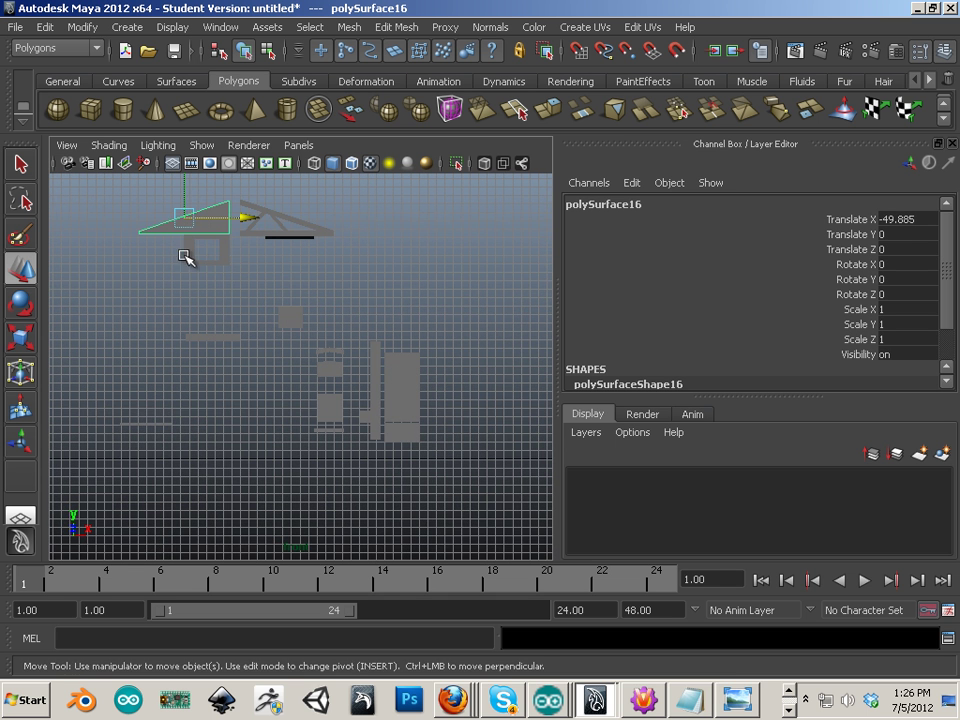
click(208, 252)
alt+middle_drag(306, 285, 62, 333)
scroll(60, 274, down, 2)
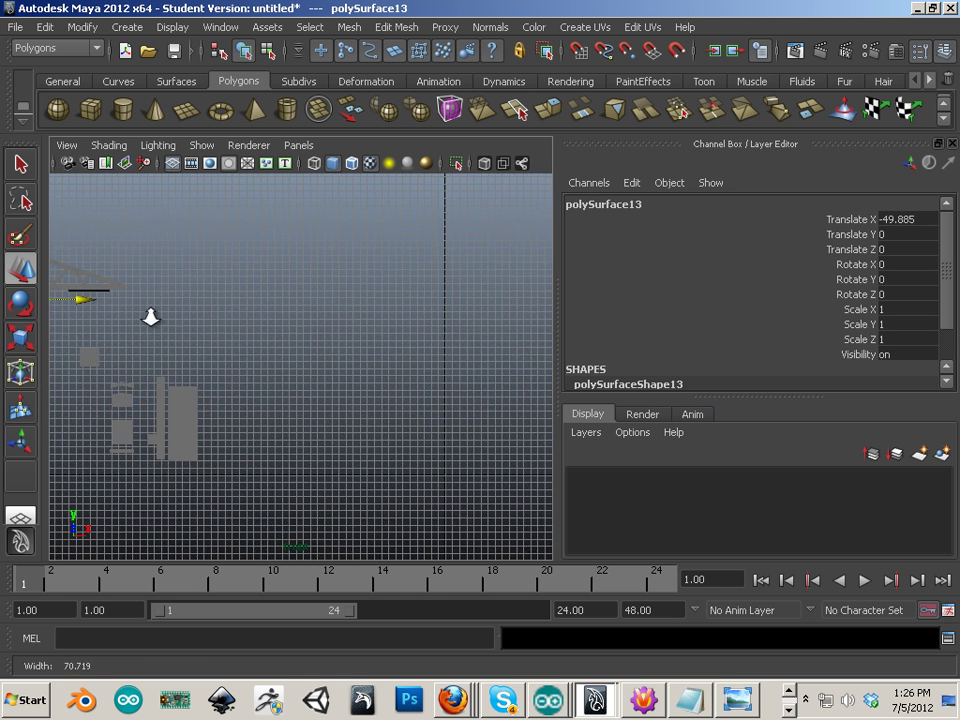
drag(112, 304, 440, 372)
scroll(439, 371, up, 5)
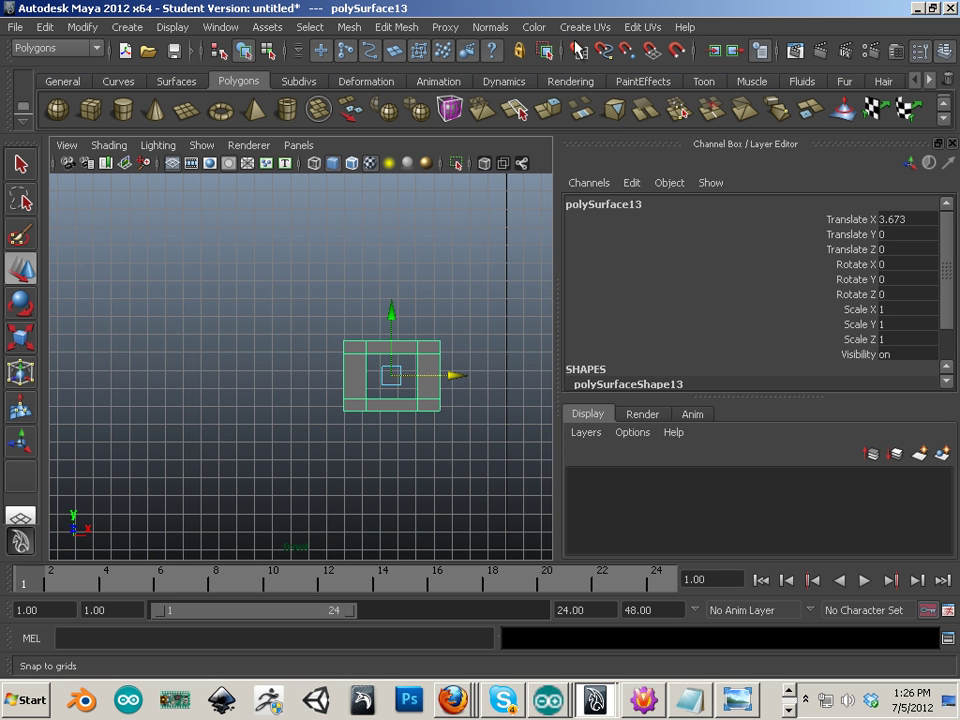
- Apply automatic mapping to the window-frame panel and open its UVs in a maximized UV Texture Editor
click(585, 27)
click(598, 103)
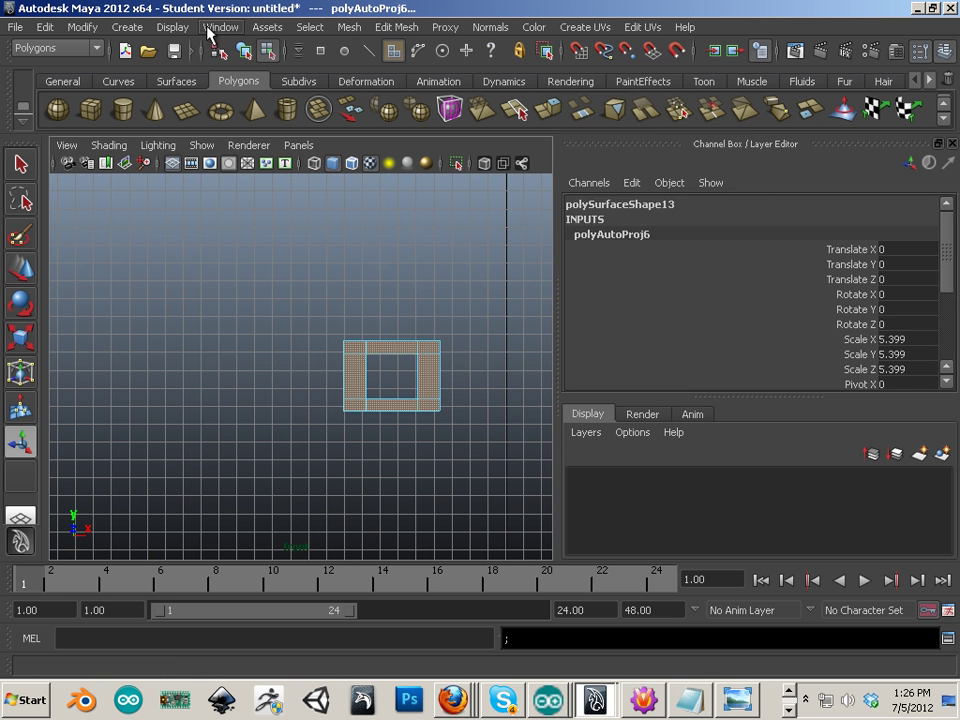
click(220, 27)
click(268, 254)
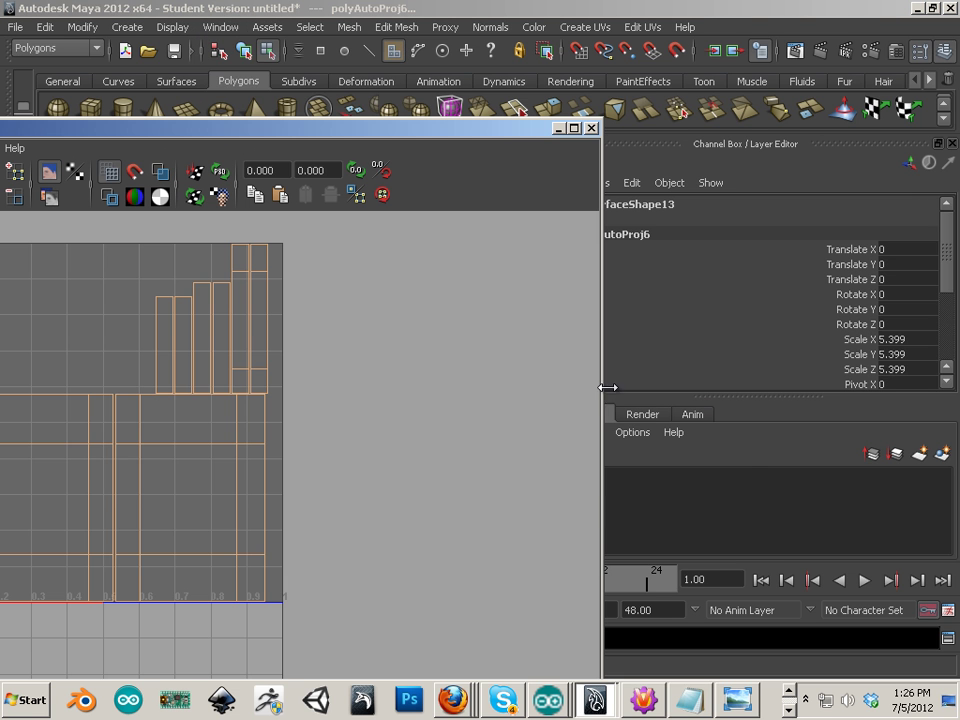
double_click(262, 134)
- Move and sew the two tall side strips onto the right and left edges of the right-hand frame shell
right_drag(585, 358, 605, 315)
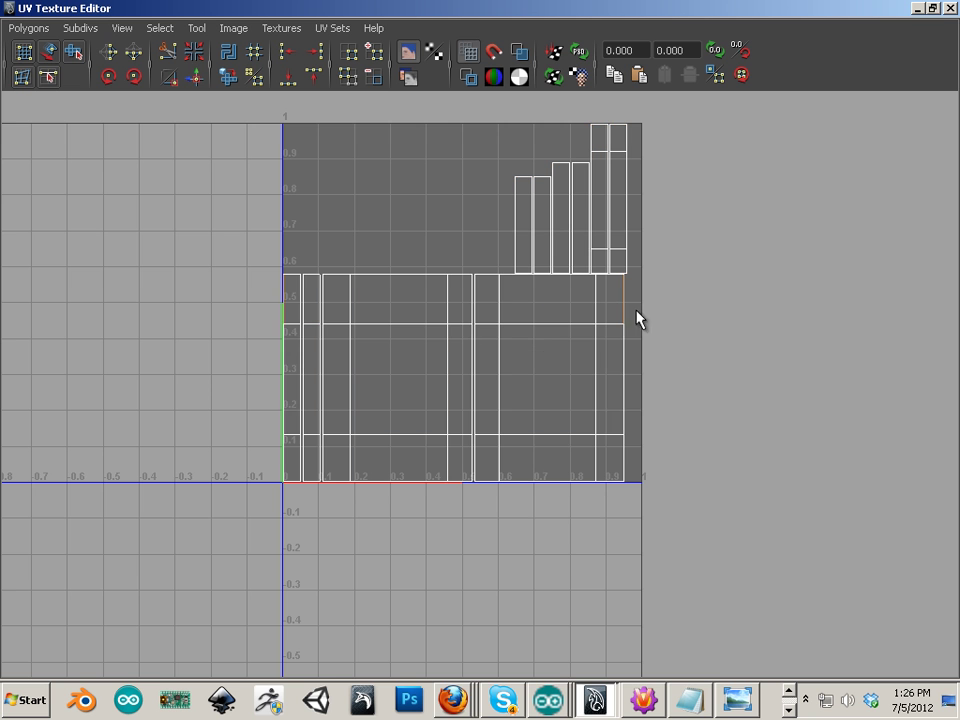
click(205, 78)
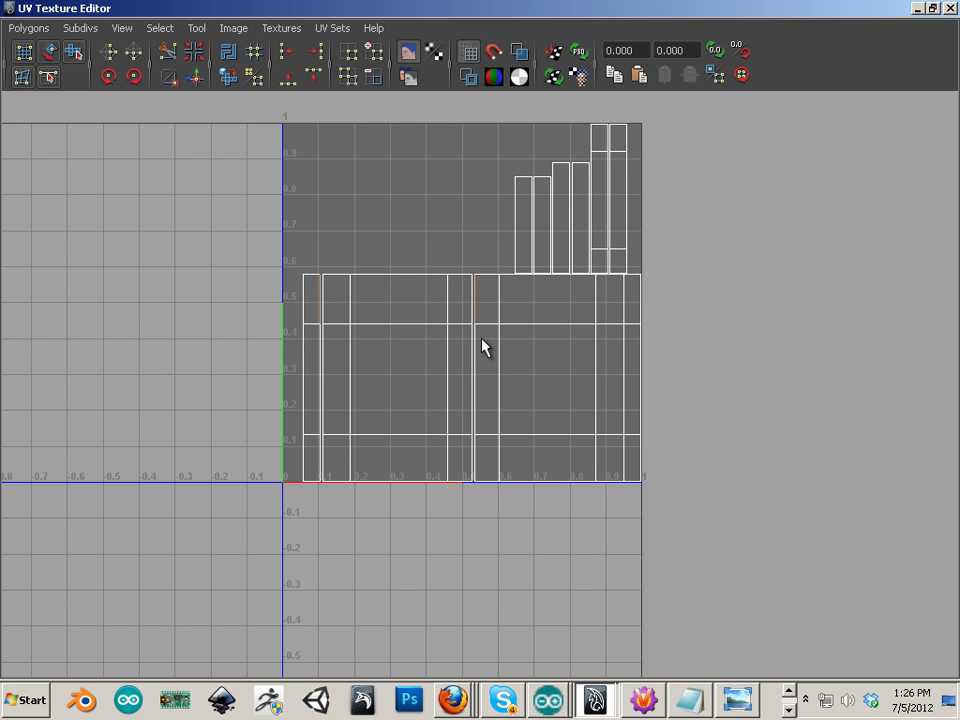
click(475, 405)
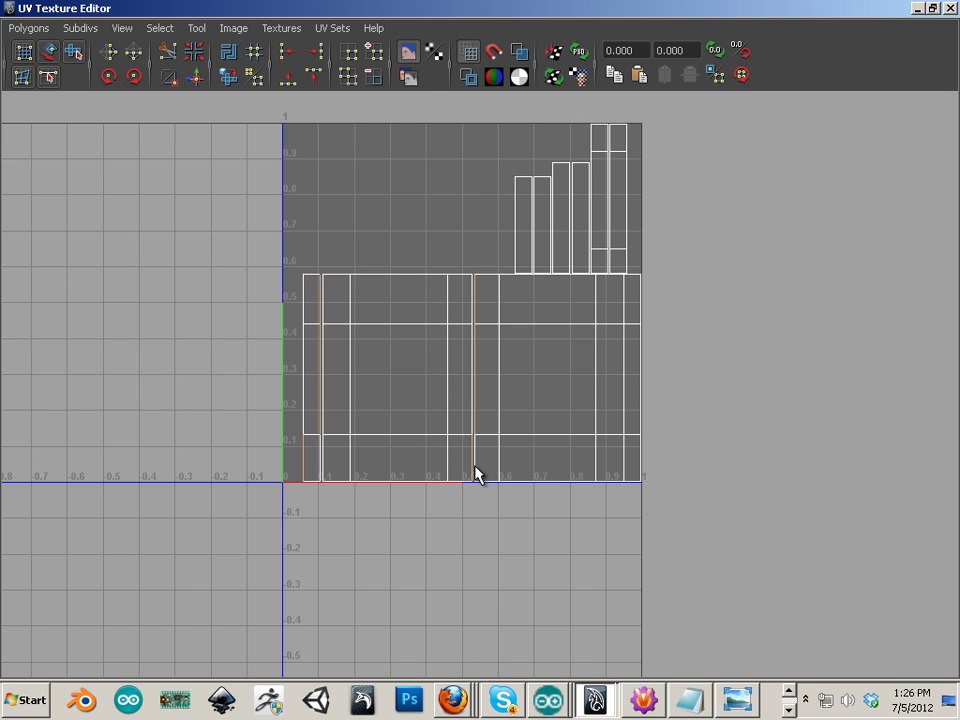
alt+middle_drag(480, 422, 414, 324)
alt+right_drag(414, 324, 443, 399)
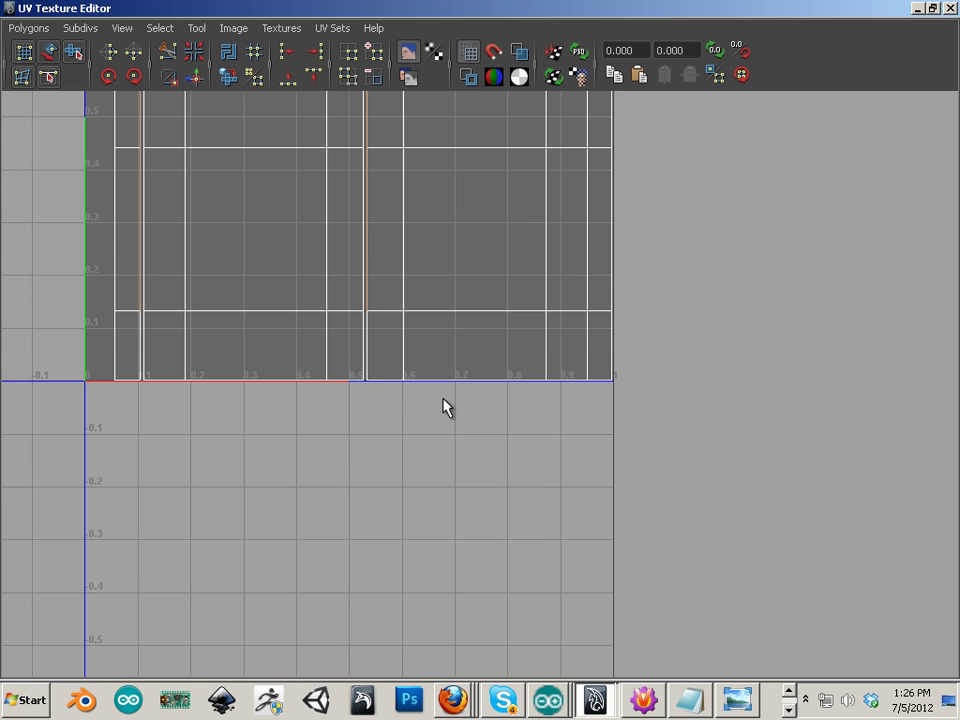
shift+click(368, 334)
alt+right_drag(404, 315, 335, 270)
alt+middle_drag(335, 270, 376, 442)
alt+right_drag(376, 442, 357, 305)
click(199, 79)
- Select the frame shell without strips and move it outside the 0-1 space, to its lower right
click(308, 318)
key(w)
drag(356, 420, 790, 566)
alt+middle_drag(725, 532, 542, 429)
- Move and sew the two three-segment strips onto the top and bottom edges of the remaining frame shell
right_drag(542, 421, 537, 367)
alt+middle_drag(596, 534, 568, 653)
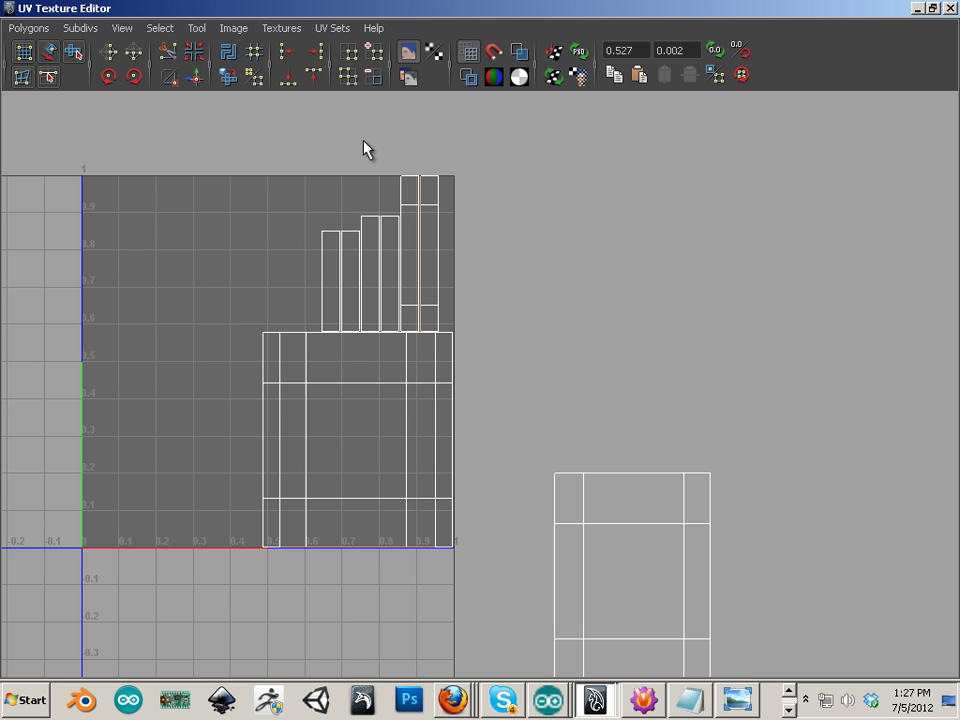
click(193, 76)
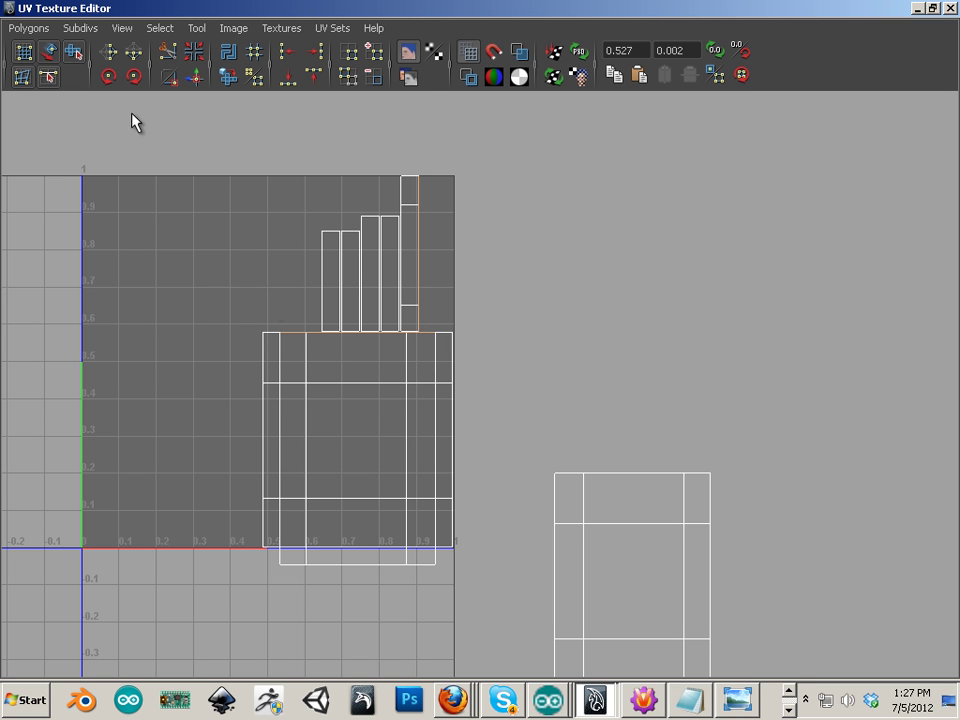
click(197, 78)
- Select all UVs of the sewn frame shell and move it outside the 0-1 space, above the plain frame shell
alt+middle_drag(302, 356, 271, 335)
right_drag(323, 366, 442, 322)
click(388, 365)
ctrl+right_drag(394, 371, 444, 348)
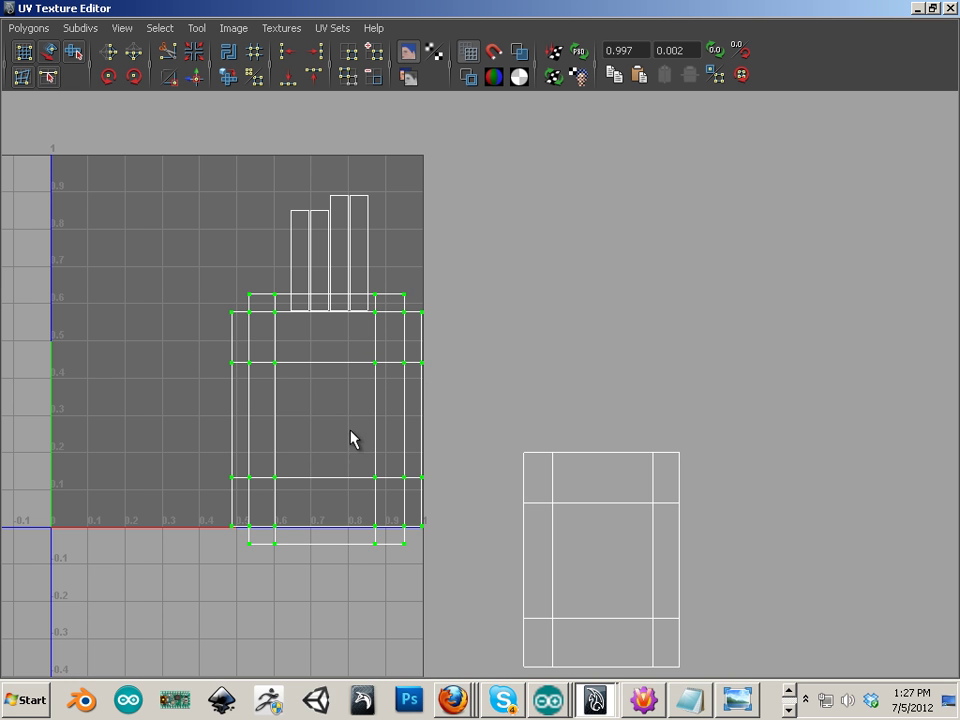
key(w)
middle_drag(352, 403, 838, 202)
alt+middle_drag(708, 454, 663, 427)
- Move and sew the two longer inner strips onto the left and right opening edges of the plain frame shell
right_drag(603, 491, 611, 454)
click(609, 510)
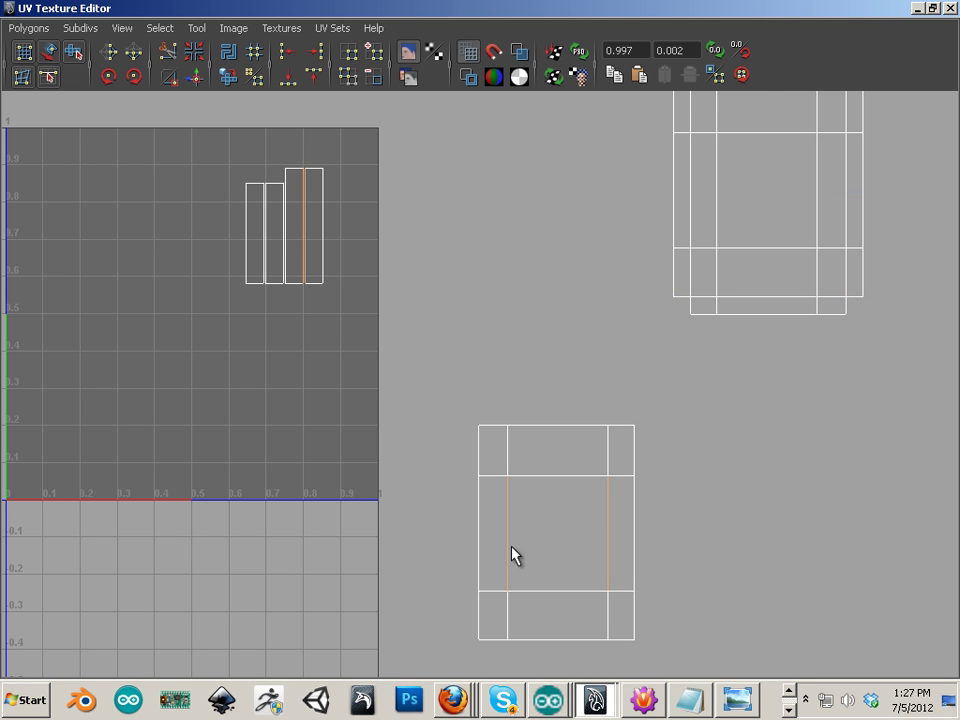
click(195, 73)
alt+middle_drag(790, 177, 724, 205)
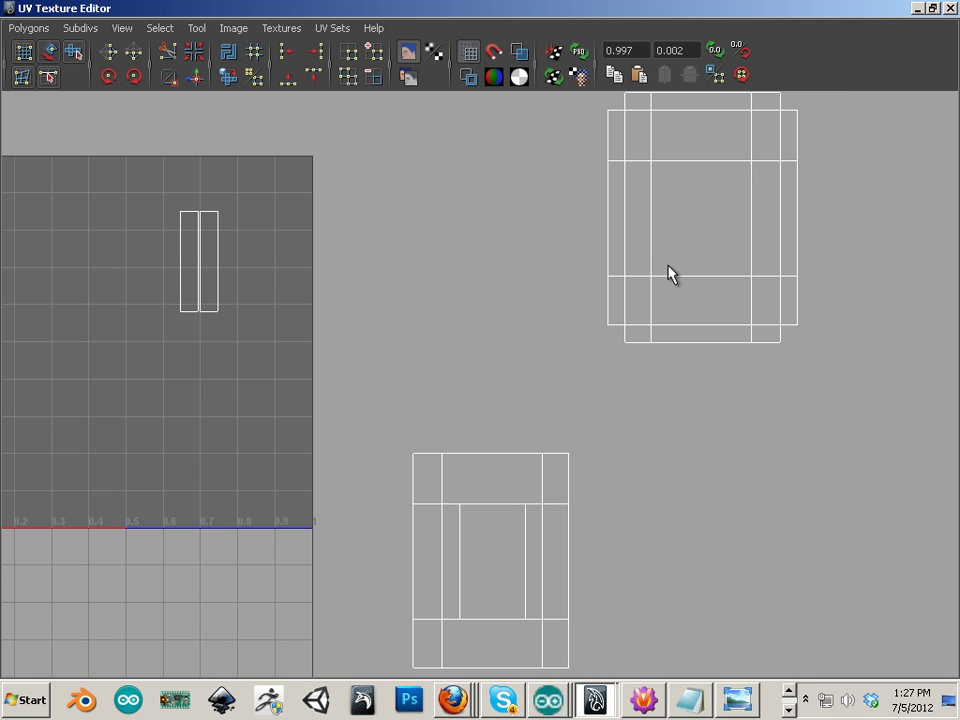
- Move and sew the last two inner strips onto the top and bottom opening edges of the larger frame shell
click(733, 160)
shift+click(706, 275)
click(195, 75)
- Select the larger frame shell's UVs and move it back into the upper-left area of the 0-1 space
alt+right_drag(545, 300, 471, 256)
alt+middle_drag(471, 256, 561, 223)
right_drag(620, 410, 677, 401)
drag(634, 129, 800, 332)
key(w)
middle_drag(711, 261, 291, 344)
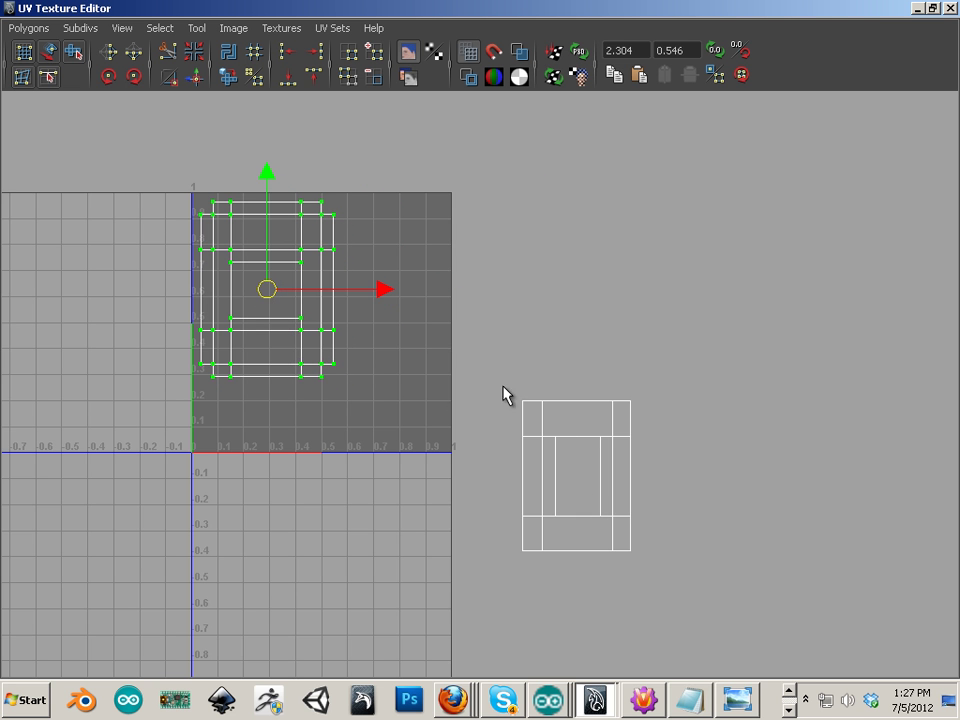
- Select the smaller frame shell, rotate it 90 degrees counterclockwise and place it in the 0-1 space's lower-right corner
drag(587, 503, 640, 558)
alt+middle_drag(572, 432, 645, 423)
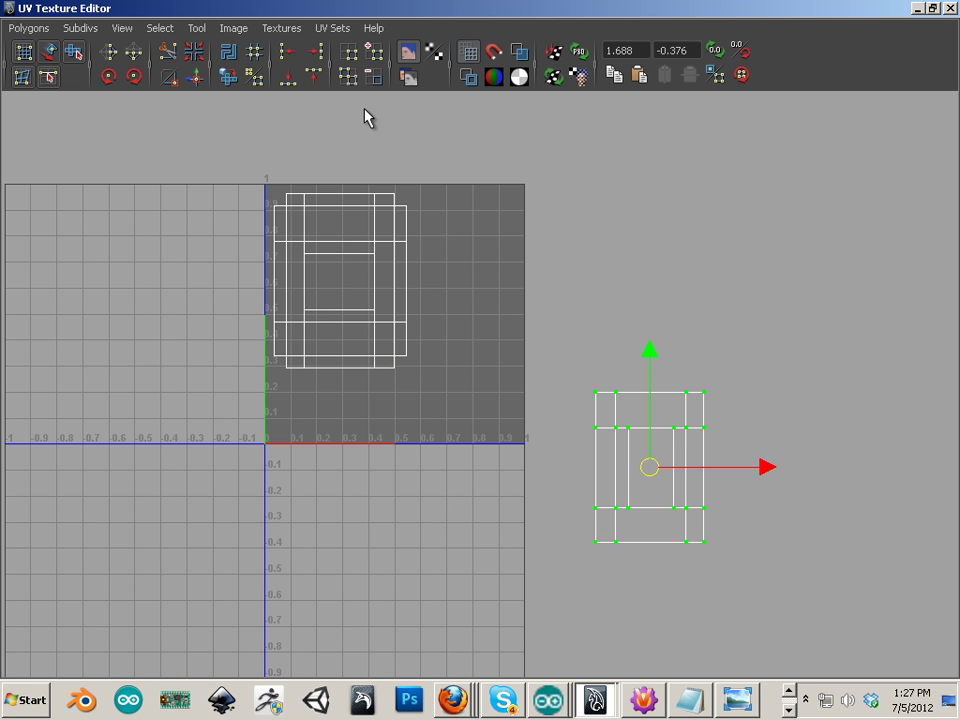
click(110, 77)
click(112, 77)
drag(637, 463, 444, 387)
scroll(360, 312, up, 1)
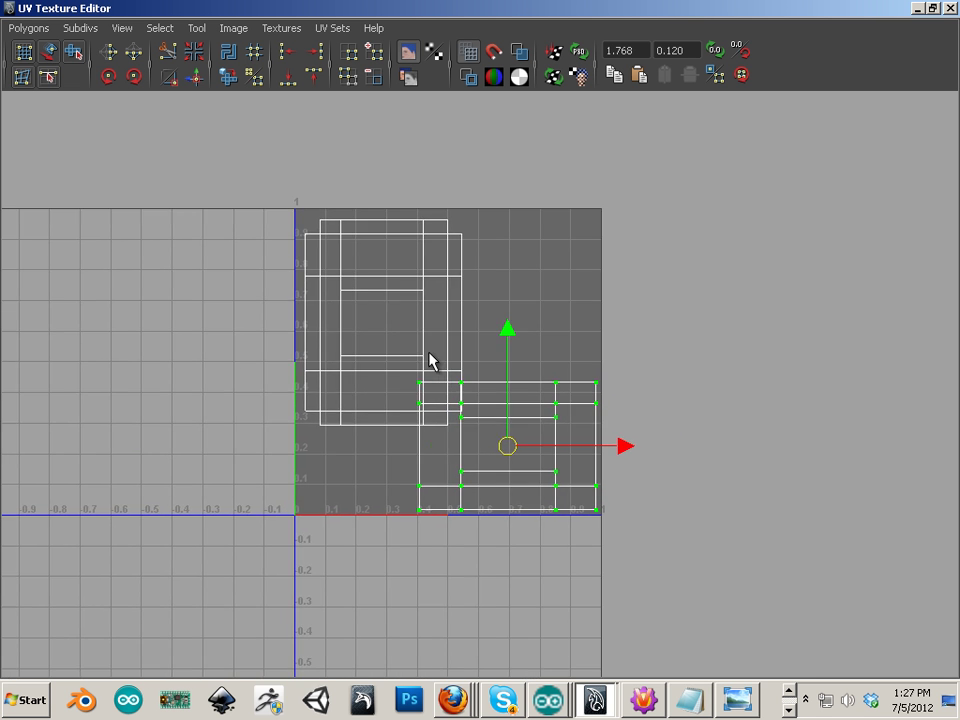
- Select the whole larger frame shell, rotate it 90 degrees clockwise and place it above the smaller shell without overlap
alt+middle_drag(474, 367, 482, 348)
drag(380, 305, 475, 410)
click(624, 512)
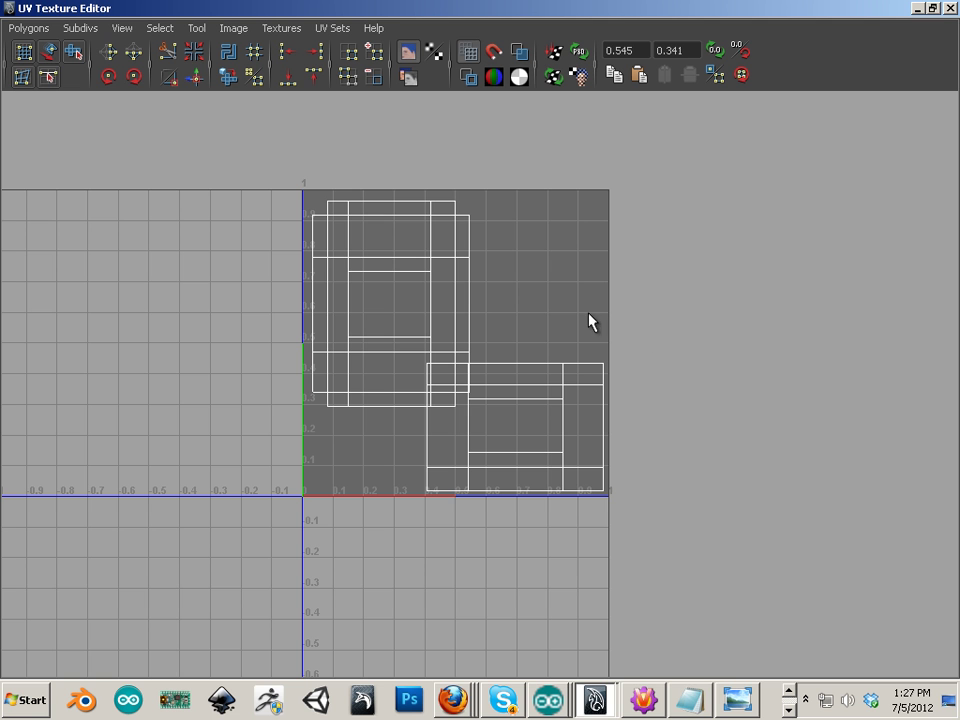
click(447, 238)
ctrl+right_drag(432, 253, 490, 245)
click(135, 78)
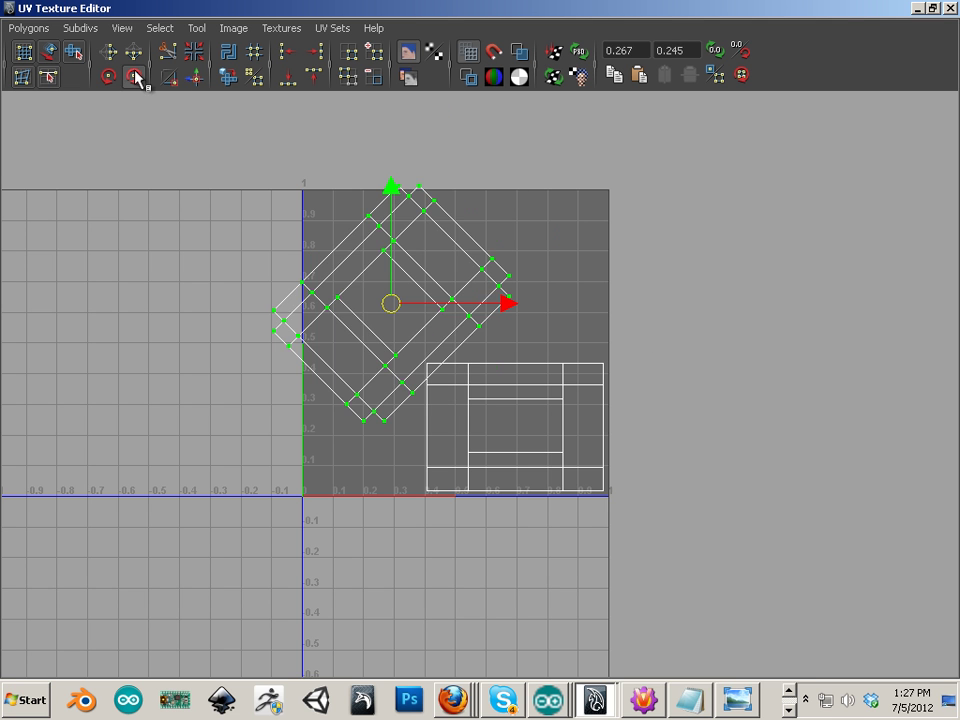
click(135, 78)
drag(391, 303, 504, 278)
click(380, 426)
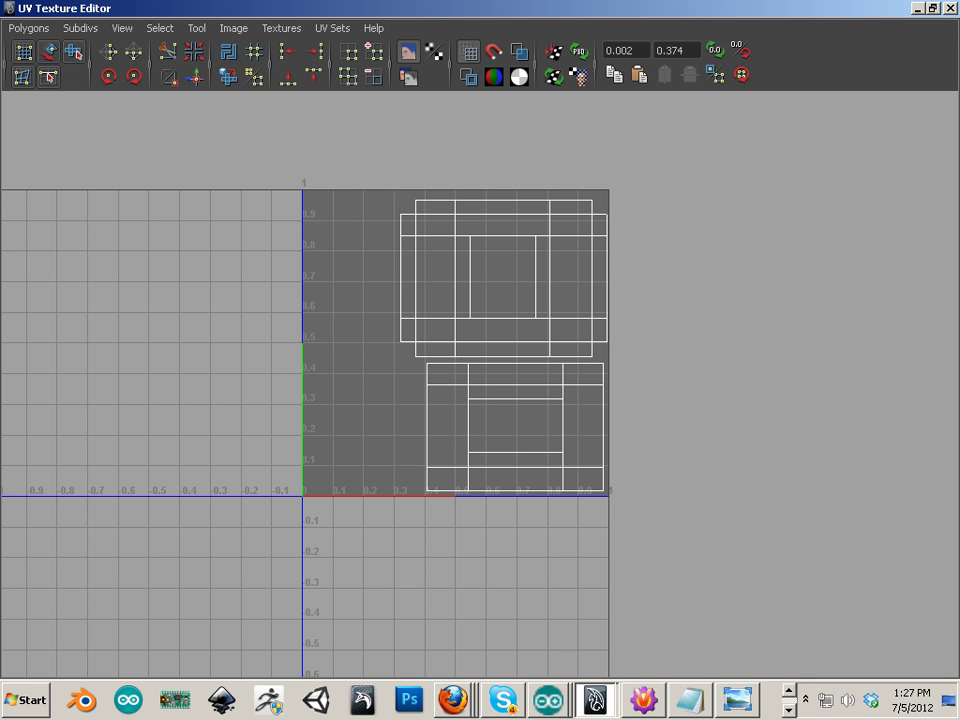
- Close the UV Texture Editor, return to object mode and move the window-frame panel aside along X to about 33.86
click(949, 8)
alt+right_drag(436, 384, 281, 343)
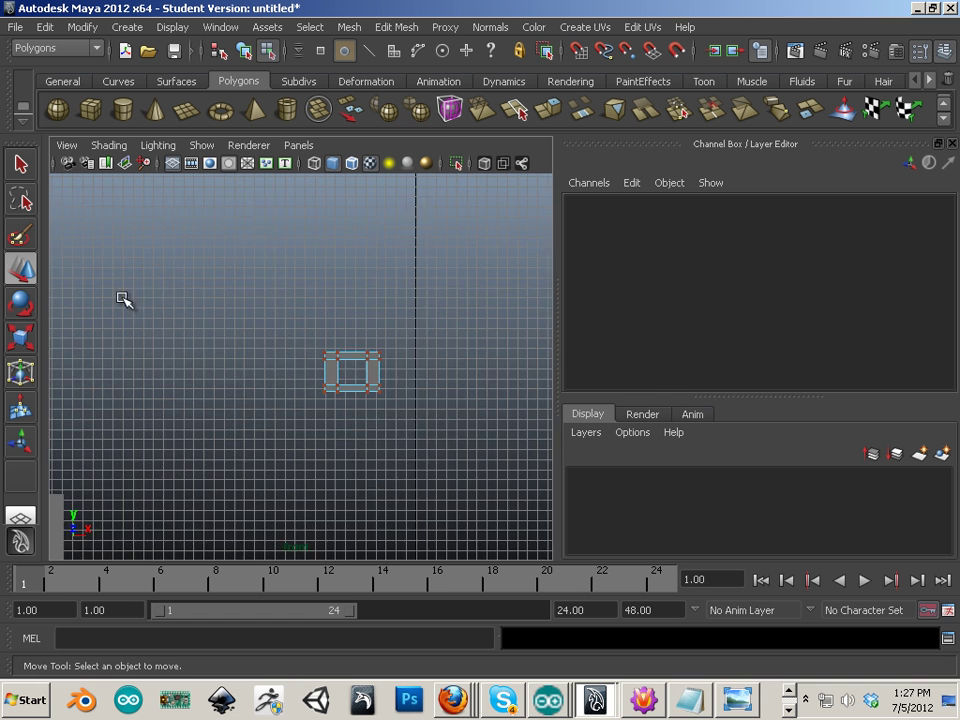
alt+middle_drag(341, 362, 187, 339)
right_drag(208, 356, 291, 332)
click(210, 360)
drag(255, 349, 506, 352)
- Select the roof truss piece and move it along X into open space, to about -3.08
alt+middle_drag(299, 395, 500, 388)
alt+right_drag(500, 388, 225, 366)
alt+middle_drag(225, 366, 414, 305)
alt+right_drag(414, 305, 450, 330)
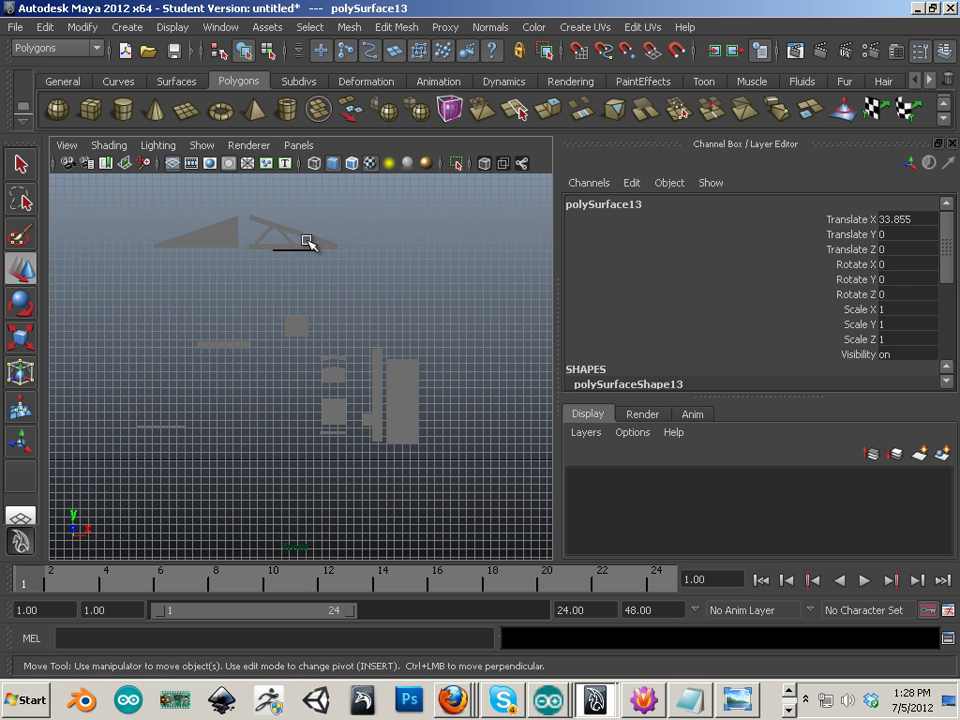
click(306, 240)
alt+middle_drag(391, 320, 138, 456)
alt+right_drag(138, 456, 133, 397)
drag(137, 368, 463, 432)
alt+middle_drag(444, 437, 330, 400)
alt+right_drag(330, 400, 405, 430)
- Apply automatic mapping to the roof truss and open its UVs in the UV Texture Editor
click(585, 27)
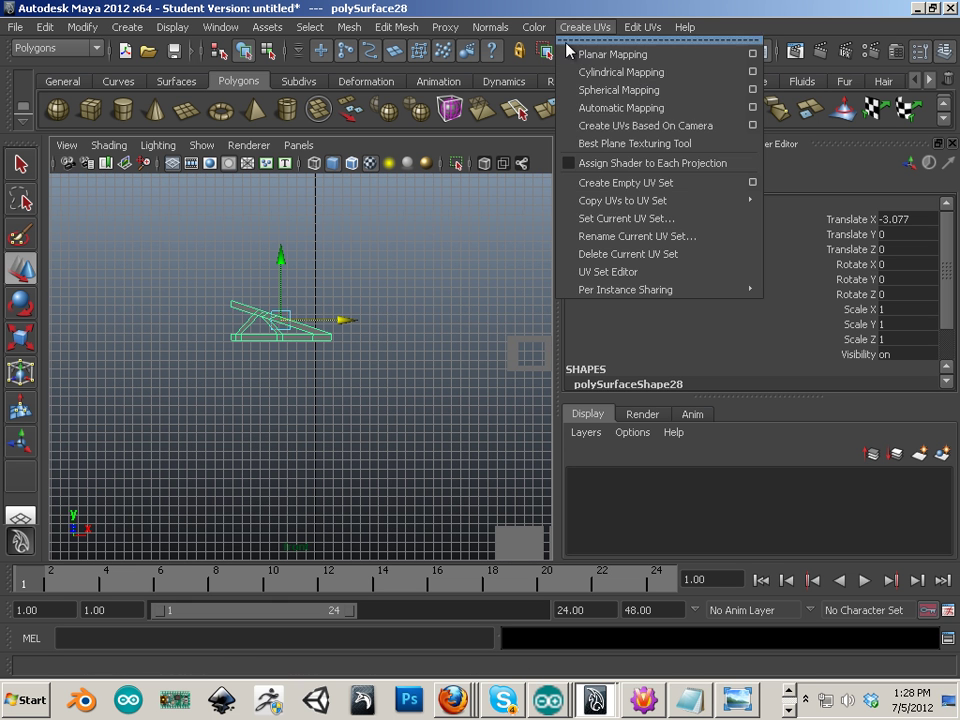
click(650, 107)
click(221, 27)
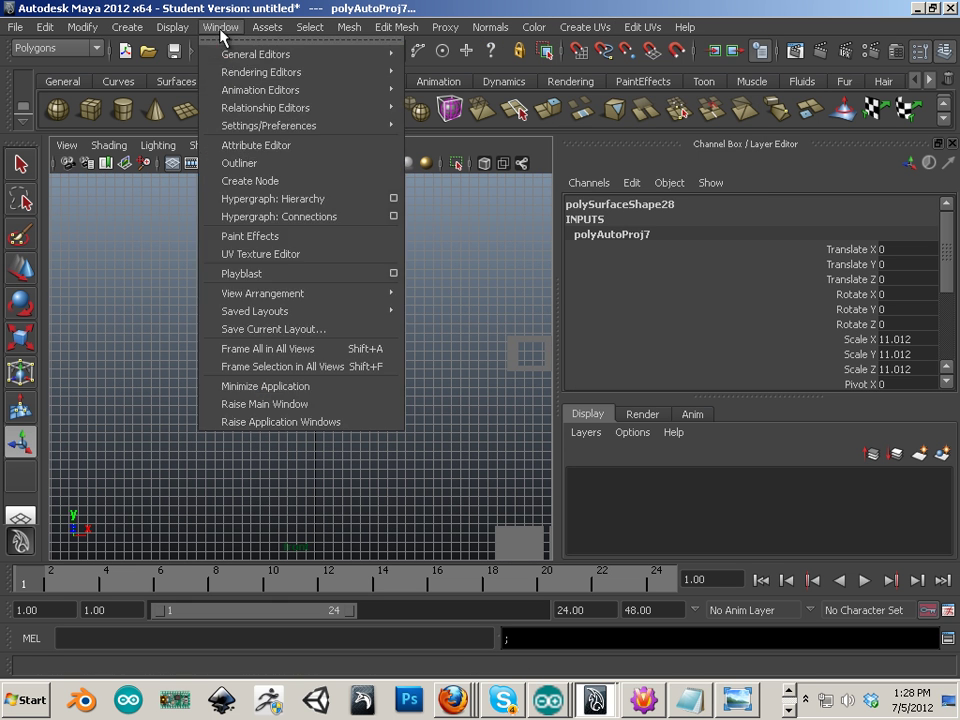
click(257, 251)
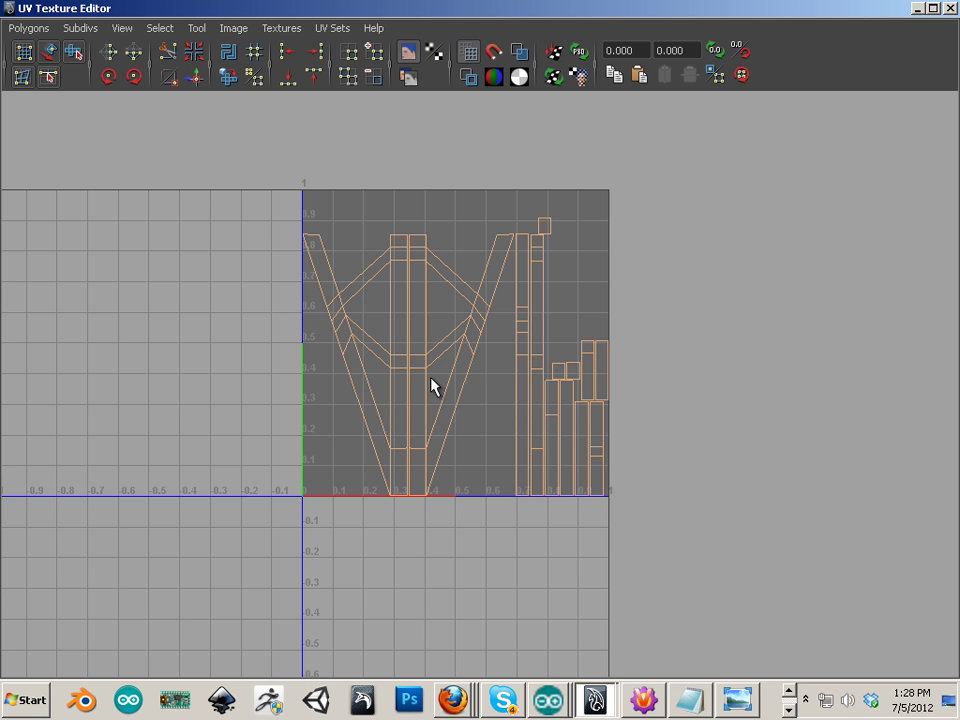
alt+middle_drag(432, 385, 482, 407)
scroll(482, 407, up, 3)
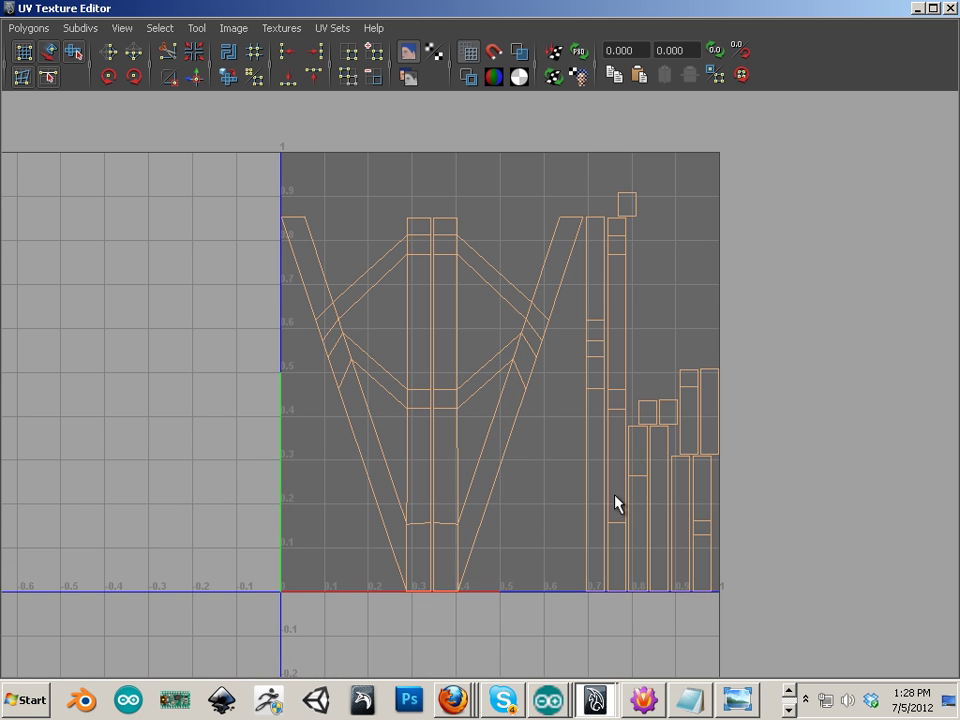
- Select the right-hand truss shell's UVs and rotate the shell 90 degrees counterclockwise
right_click(509, 444)
click(512, 403)
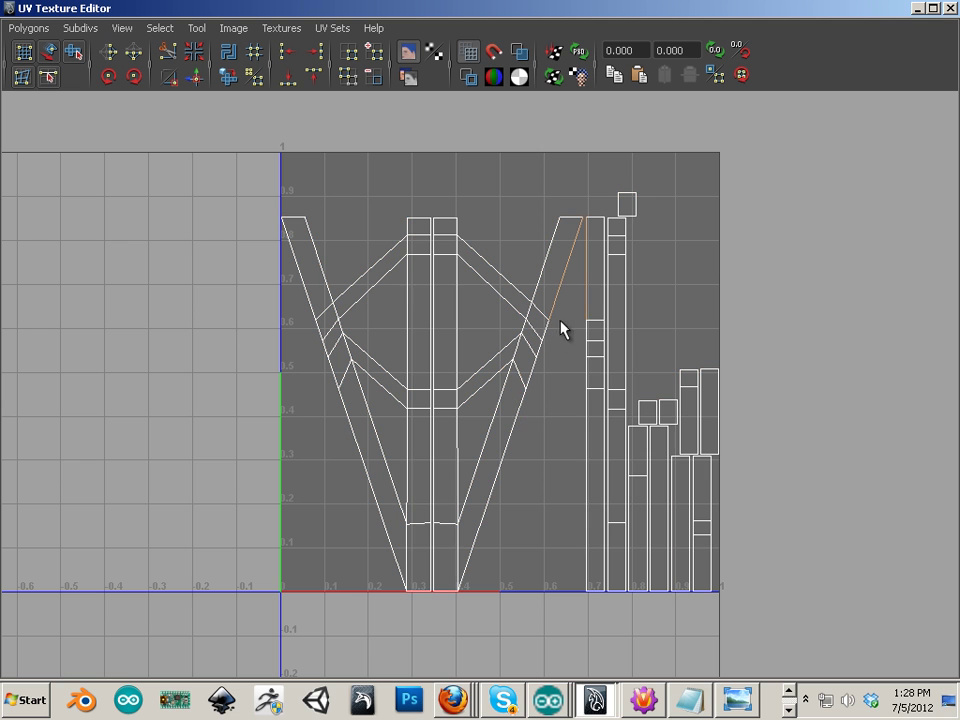
right_drag(519, 374, 578, 342)
click(531, 362)
click(109, 76)
click(109, 76)
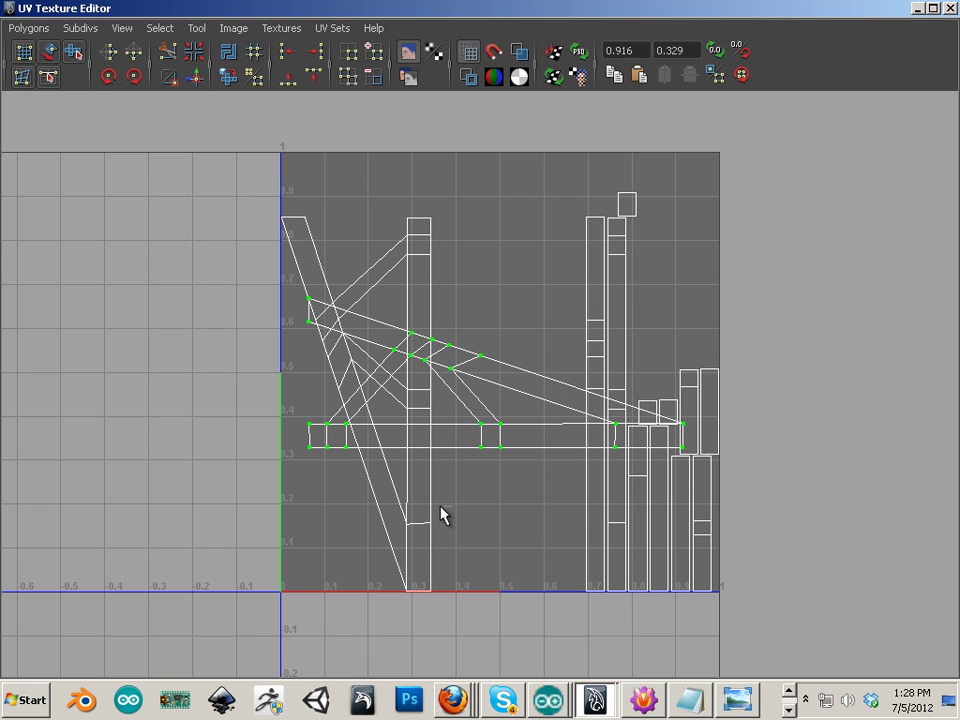
- Rotate the other truss shell 90 degrees counterclockwise and move it up to the top of the 0-1 space
drag(380, 540, 360, 542)
ctrl+right_drag(381, 533, 437, 514)
click(121, 82)
click(121, 82)
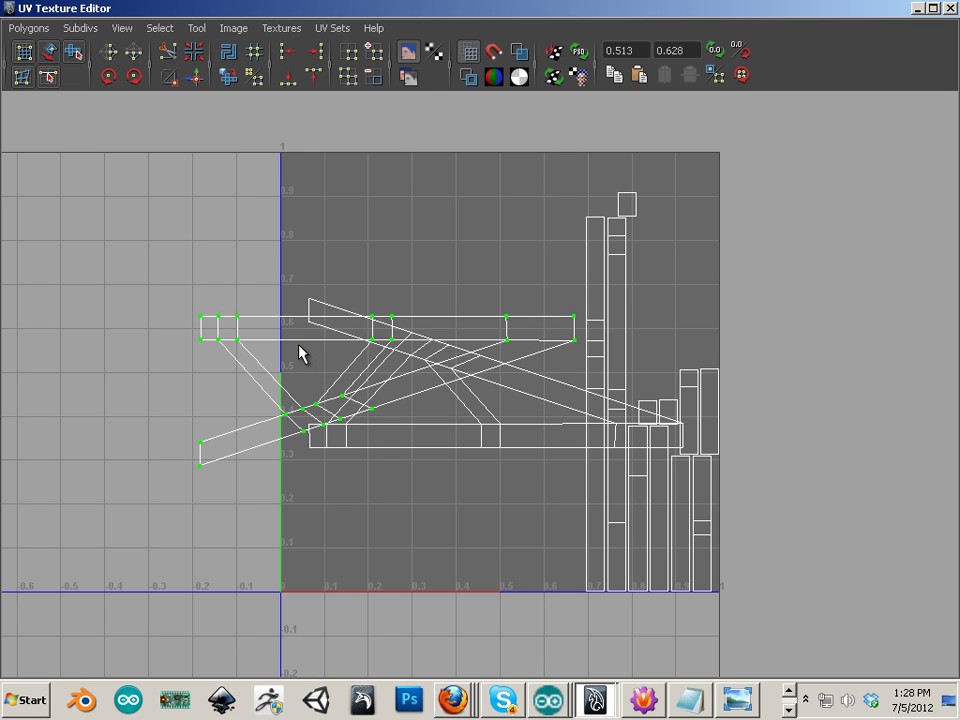
ctrl+right_drag(220, 332, 267, 330)
key(w)
drag(386, 290, 386, 106)
- Select the lower truss shell's UVs and move it down and left, clear of the vertical strips
drag(338, 412, 306, 463)
ctrl+right_drag(351, 431, 388, 420)
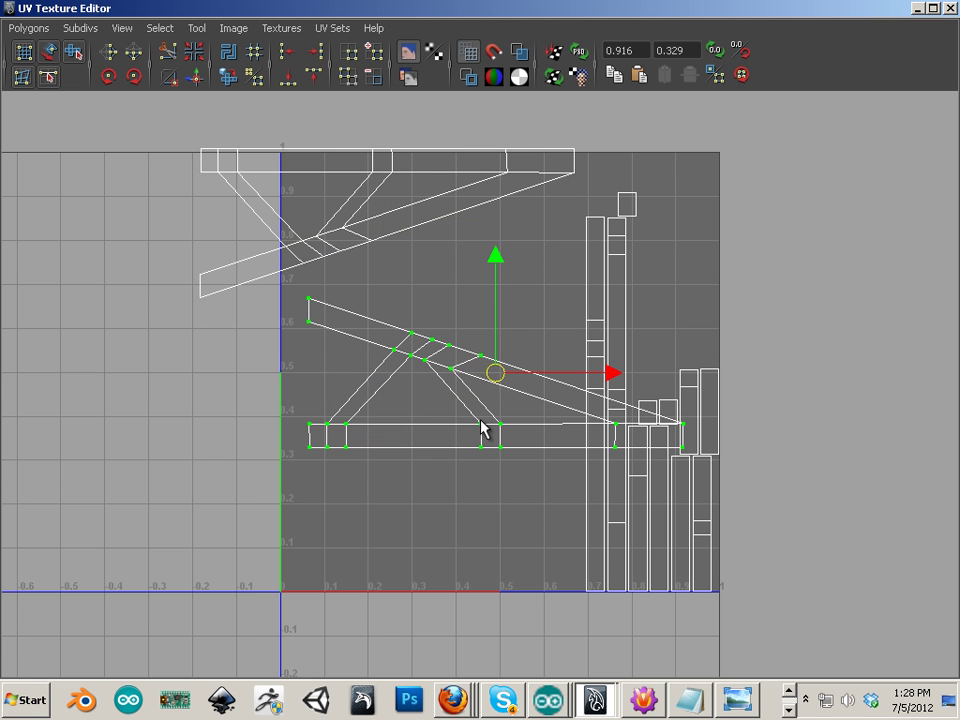
drag(495, 373, 324, 450)
- Move and sew the matching long strip onto the bottom edge of the lower truss shell's horizontal beam
right_drag(459, 536, 467, 459)
drag(467, 518, 456, 534)
shift+drag(198, 514, 186, 530)
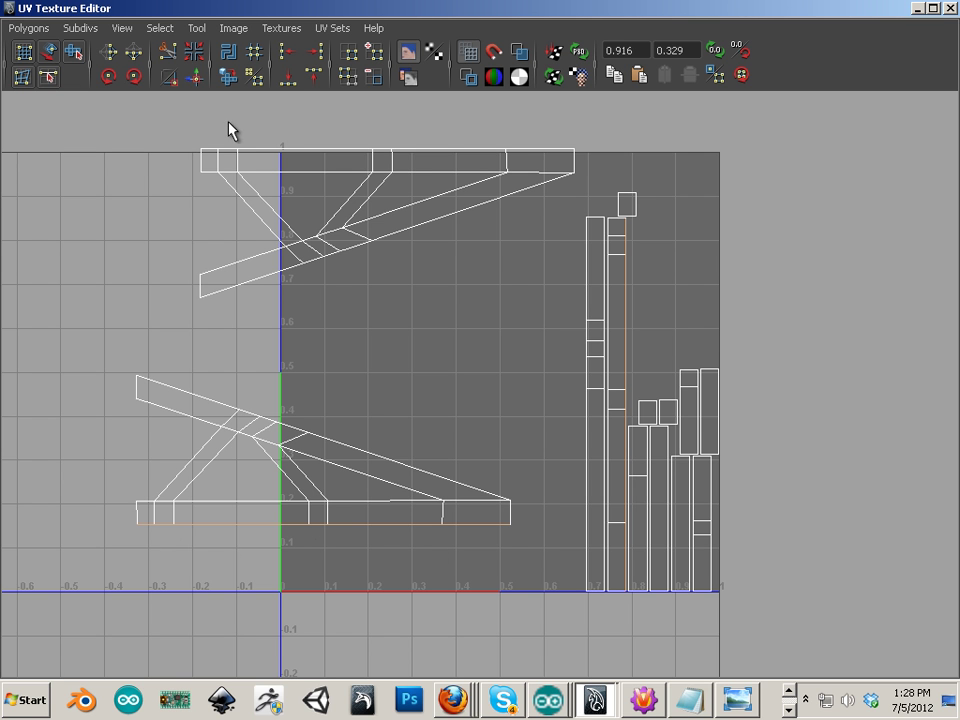
click(222, 79)
- Move and sew the other long strip onto the upper edge of the lower truss shell's sloped rafter
alt+middle_drag(405, 425, 409, 406)
click(470, 463)
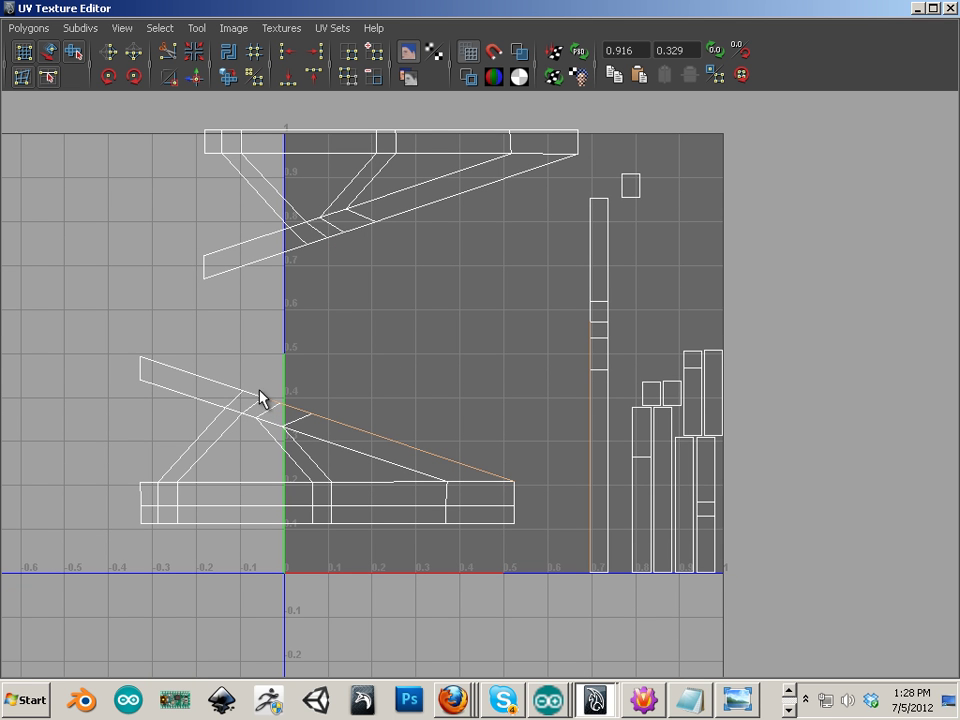
click(204, 81)
- Examine which strip edges correspond to the rafter and beam edges of the upper truss shell
alt+middle_drag(424, 445, 462, 571)
scroll(336, 420, up, 1)
click(521, 259)
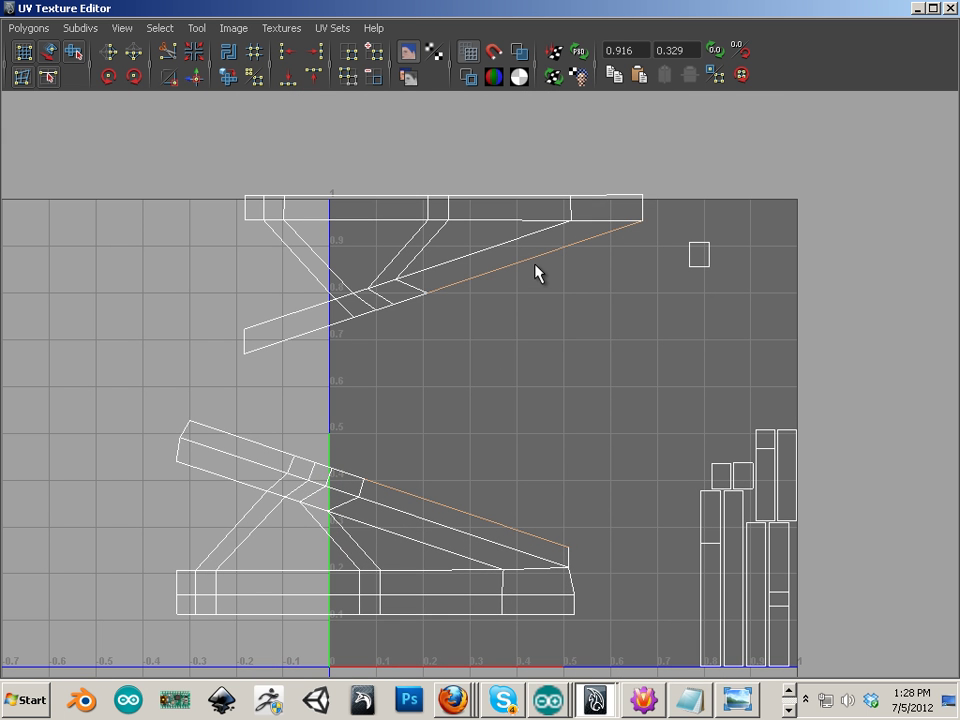
click(491, 192)
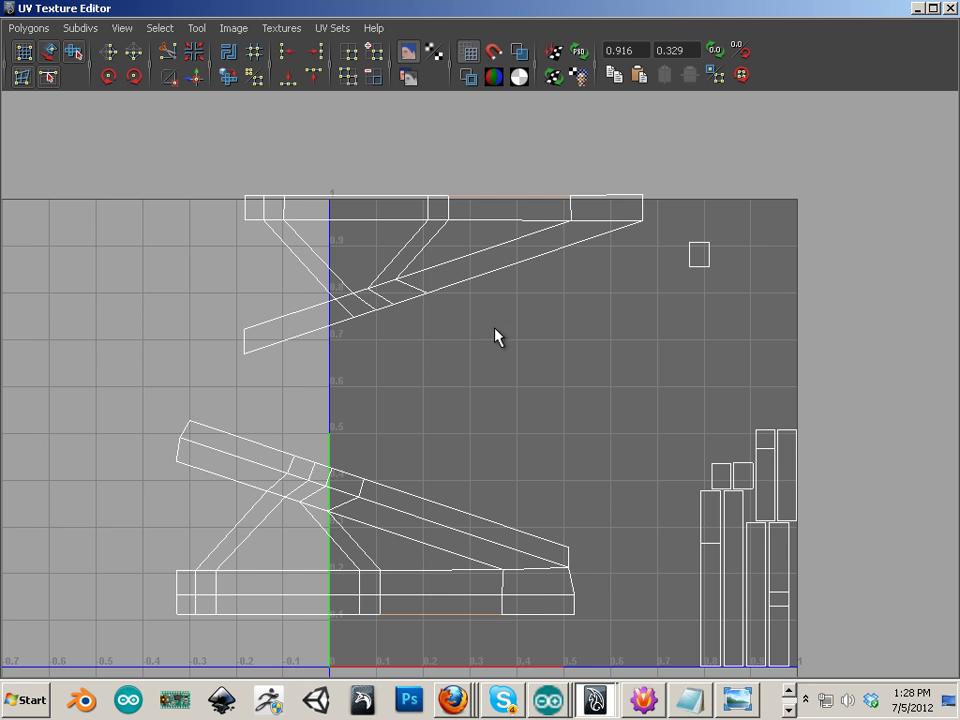
alt+middle_drag(469, 211, 471, 259)
click(472, 270)
alt+middle_drag(472, 372, 510, 462)
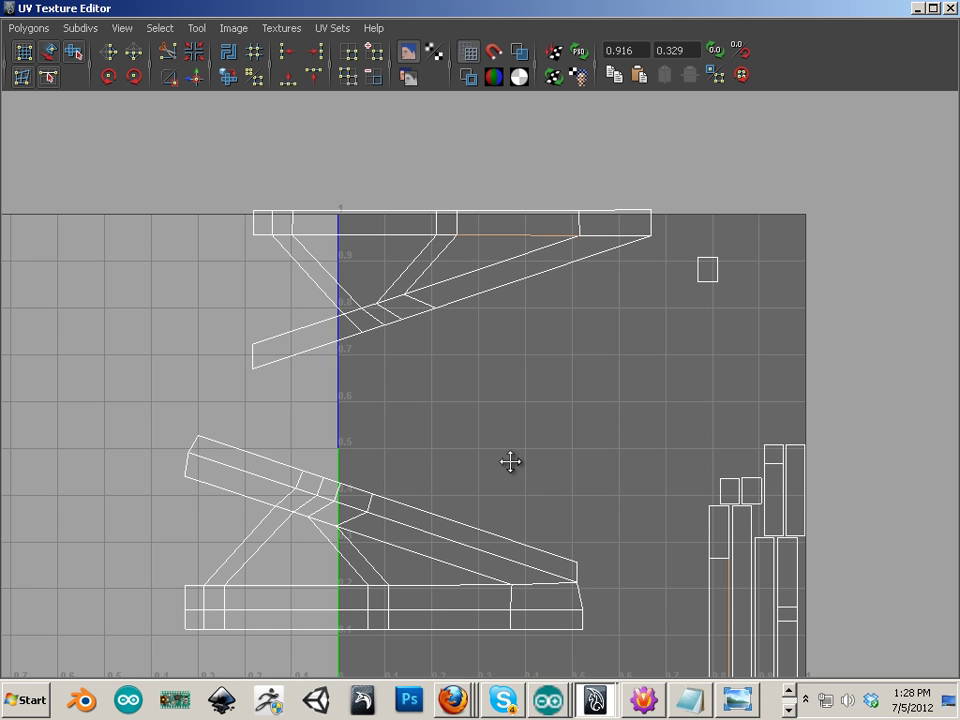
- Move and sew the matching short strip onto the upper edge of the lower truss shell's beam, between the two braces
click(418, 583)
alt+middle_drag(396, 535, 411, 457)
alt+right_drag(411, 457, 480, 525)
alt+middle_drag(480, 525, 564, 521)
click(476, 538)
alt+middle_drag(444, 487, 379, 311)
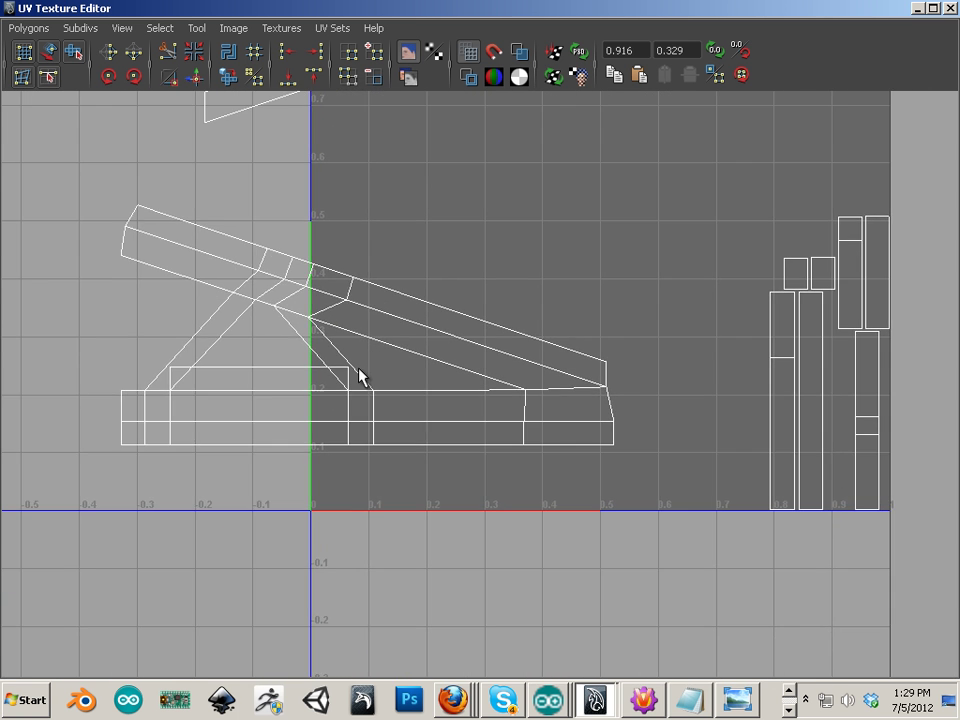
- Select the two free corner UVs of the strip between the braces and scale them closer together horizontally
alt+right_drag(394, 390, 537, 451)
alt+middle_drag(537, 451, 594, 454)
right_drag(586, 434, 622, 438)
drag(270, 394, 639, 446)
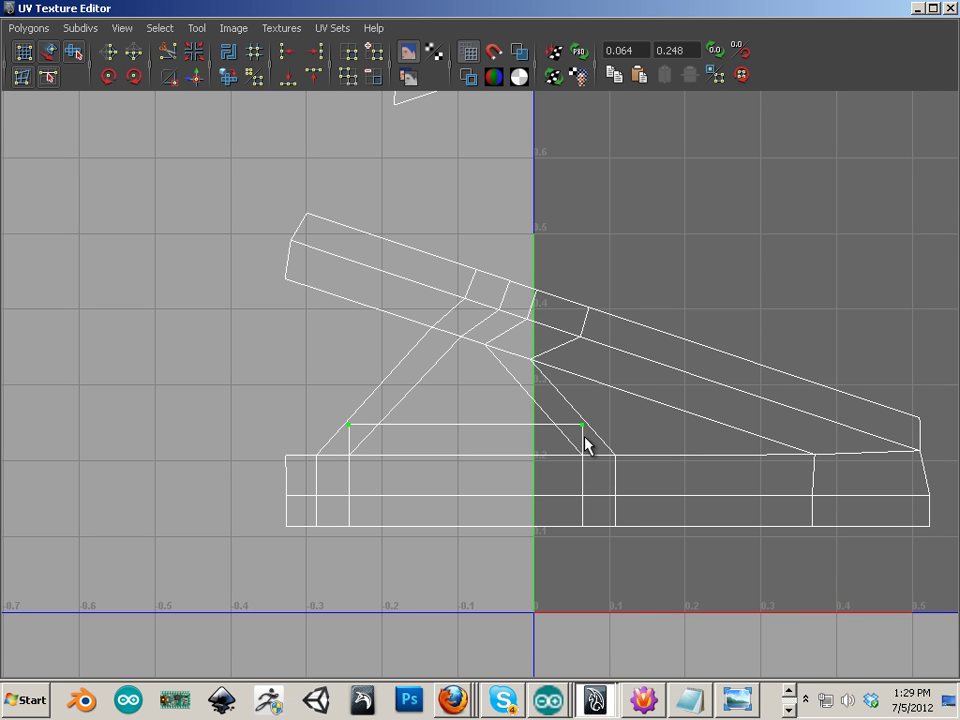
key(r)
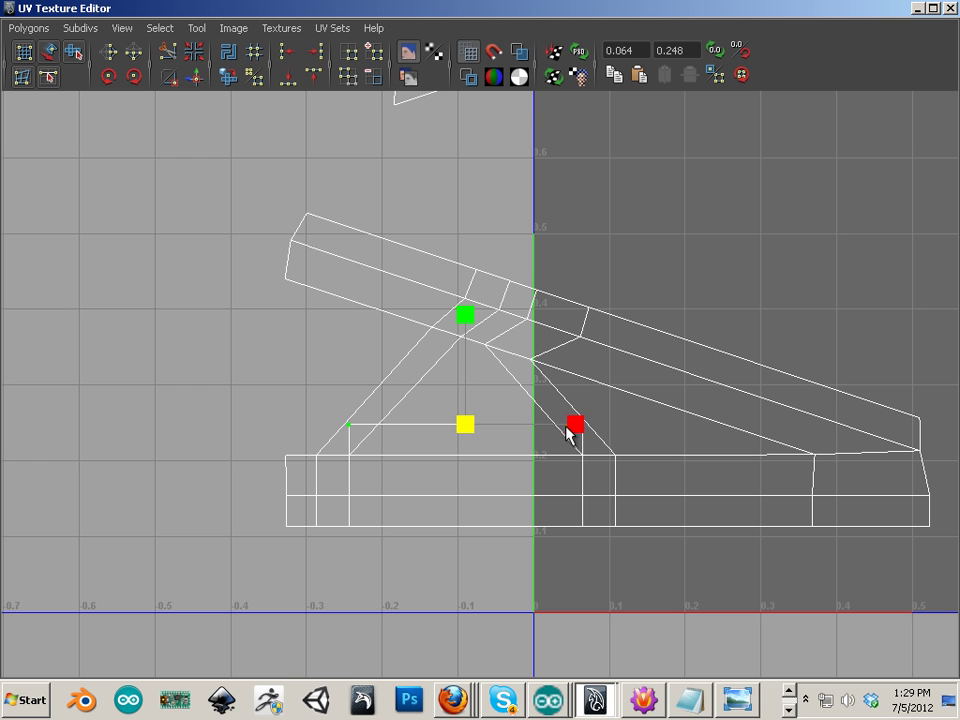
drag(574, 425, 540, 422)
click(302, 339)
- Move and sew the matching strip onto the lower edge of the lower truss shell's rafter, between the brace and the beam
alt+middle_drag(591, 460, 411, 470)
scroll(400, 419, down, 1)
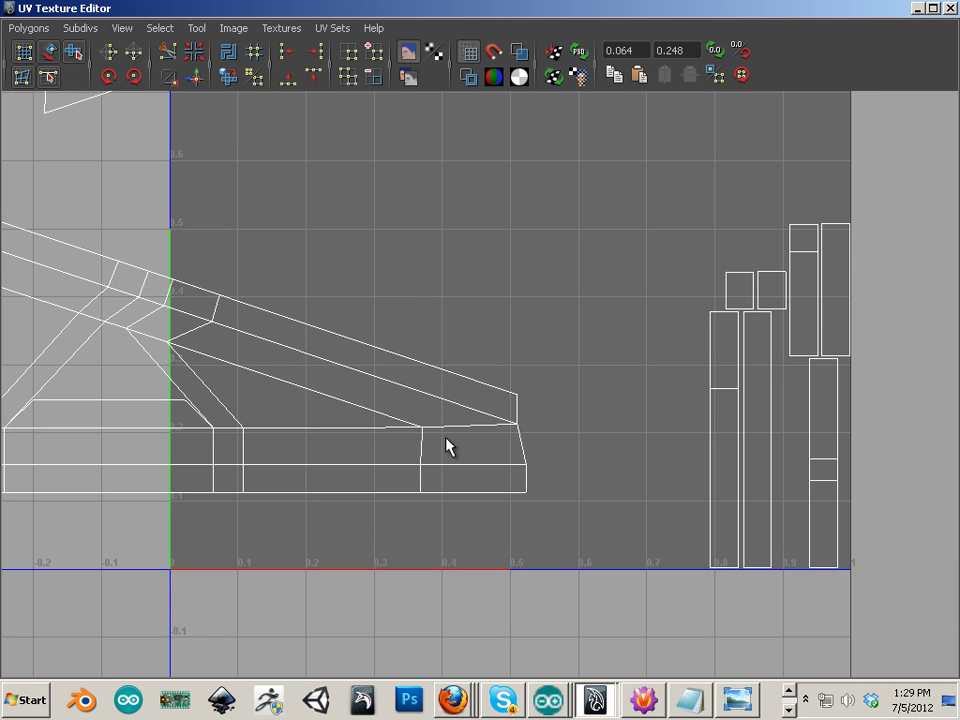
right_drag(360, 428, 371, 396)
alt+middle_drag(339, 403, 548, 452)
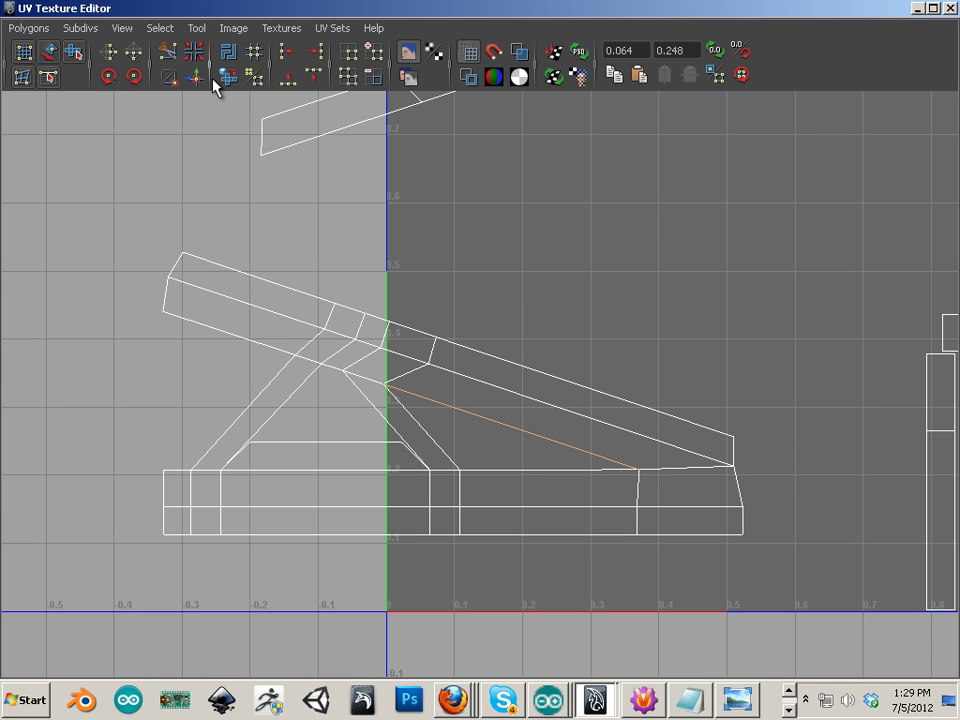
alt+middle_drag(439, 306, 397, 256)
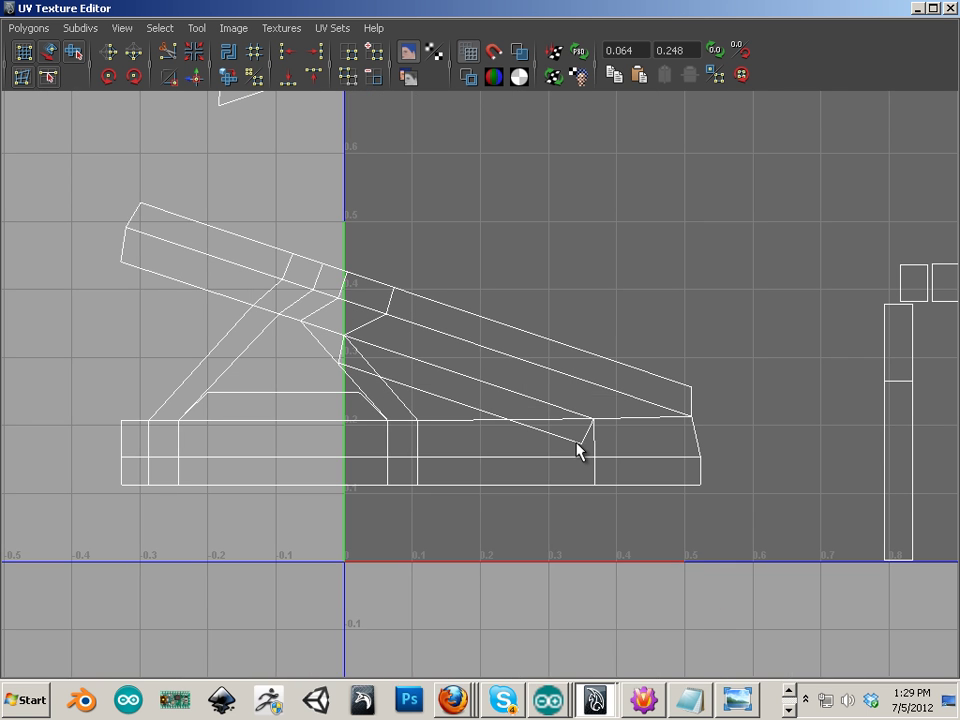
- Move the two free corner UVs of the strip under the rafter inward so the strip fits the triangular gap
mouse_move(577, 444)
right_down()
mouse_move(643, 444)
mouse_move(584, 447)
right_up()
click(581, 446)
drag(582, 449, 527, 419)
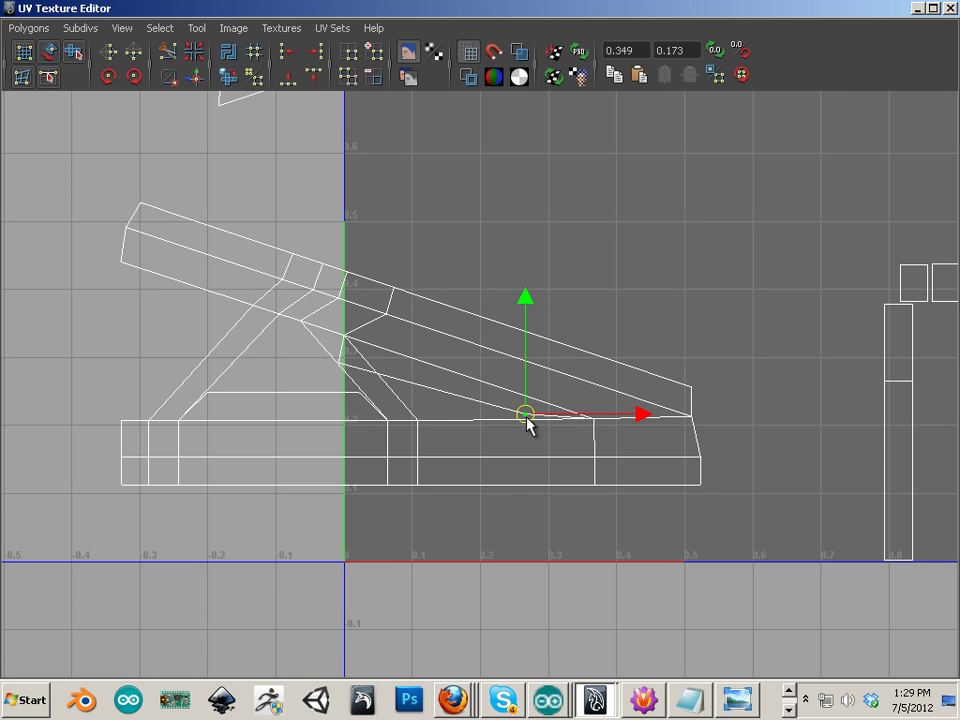
click(340, 366)
drag(332, 371, 388, 380)
click(786, 396)
- Examine which truss shell edges correspond to the long side edges of the two-section strip
alt+middle_drag(786, 396, 675, 401)
right_drag(675, 400, 676, 376)
alt+middle_drag(553, 373, 778, 508)
alt+right_drag(778, 508, 540, 342)
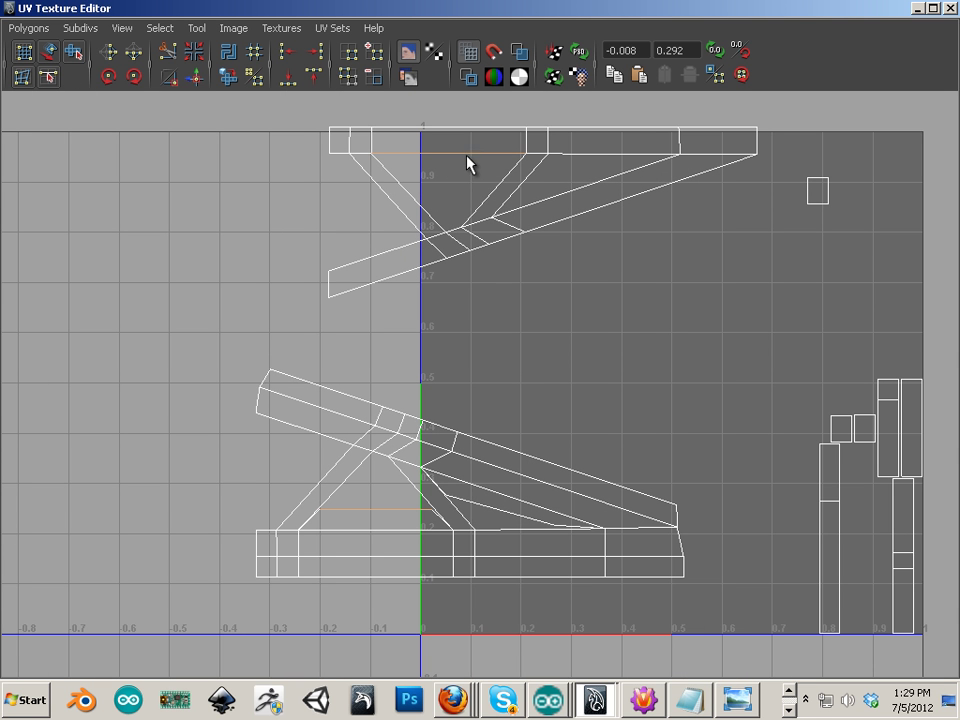
click(838, 580)
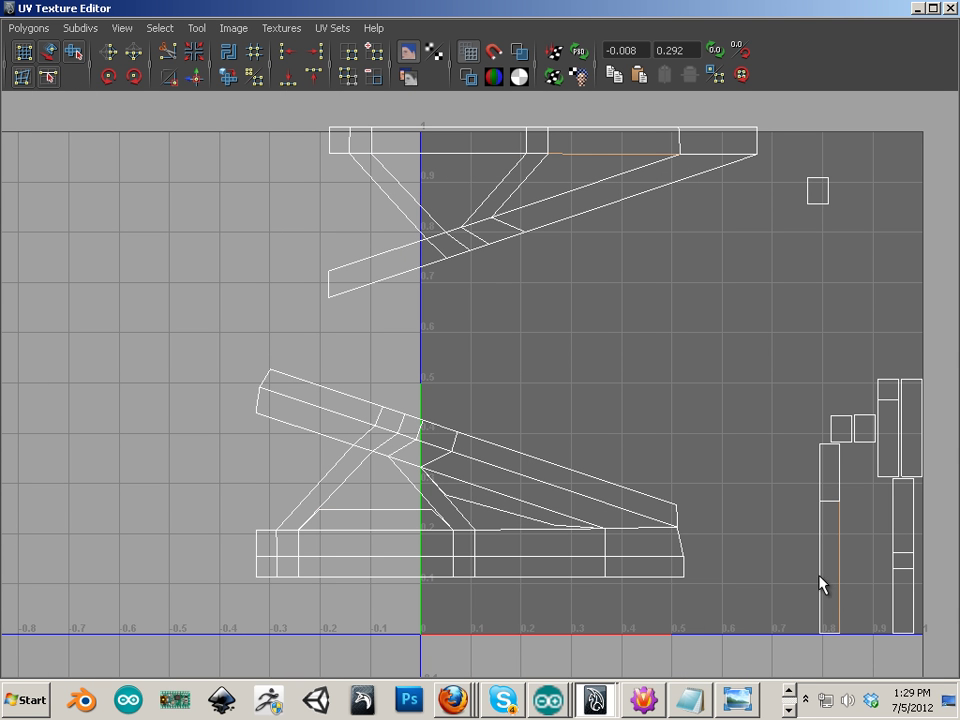
click(783, 566)
click(812, 560)
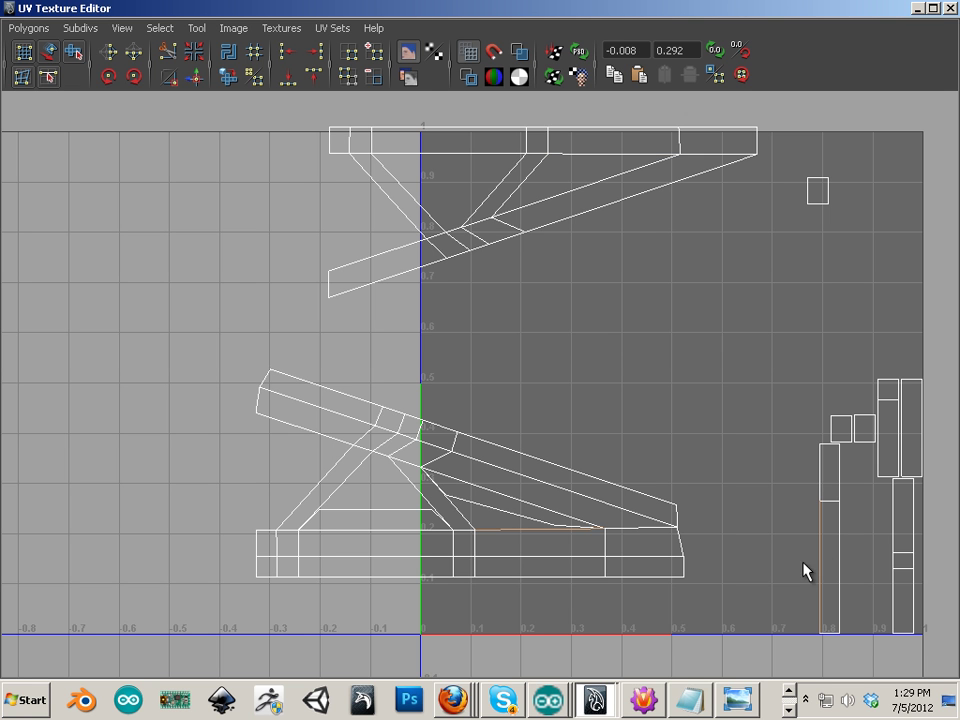
click(886, 571)
click(846, 563)
drag(843, 563, 824, 562)
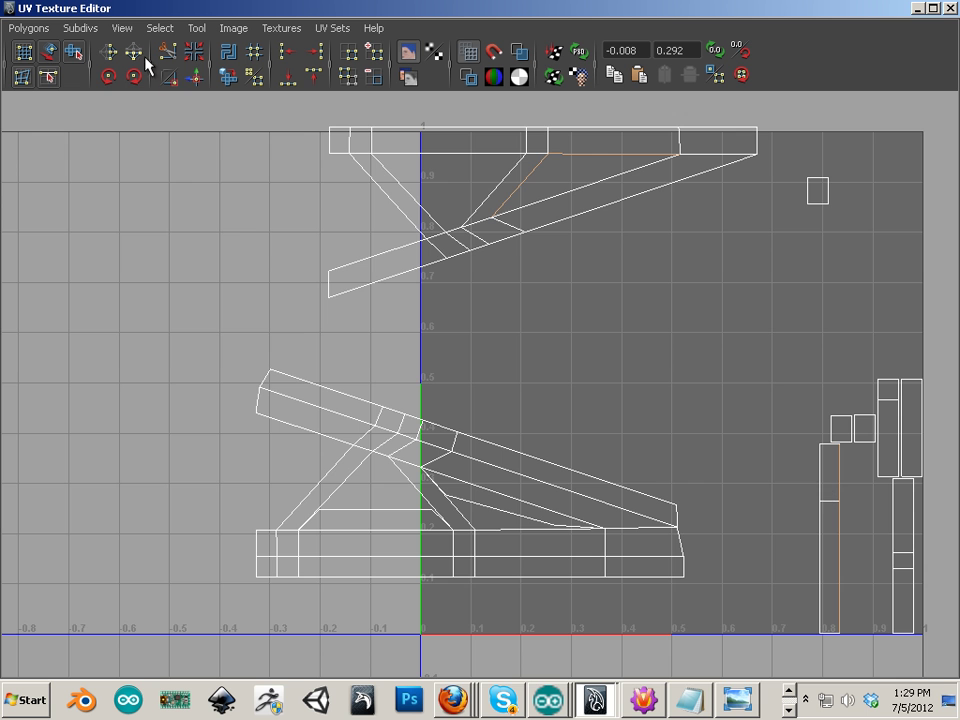
- Cut the two-section strip at its dividing edge and sew the long section onto the upper truss shell's beam, between brace and rafter
alt+middle_drag(380, 152, 287, 296)
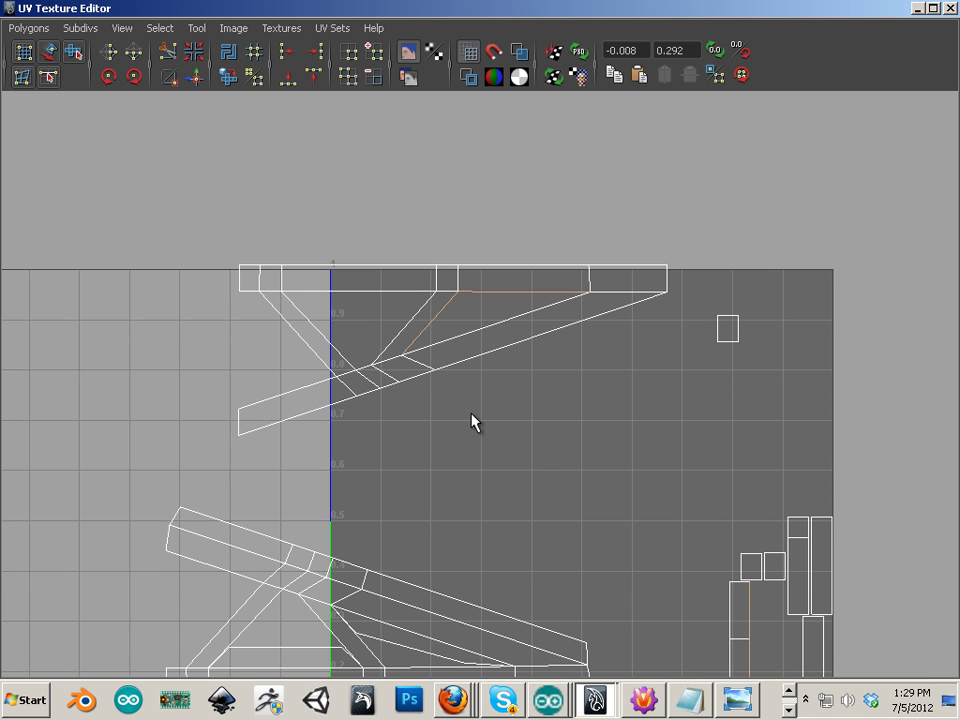
alt+middle_drag(494, 424, 496, 399)
shift+click(424, 315)
alt+middle_drag(479, 357, 472, 277)
alt+middle_drag(698, 531, 512, 401)
alt+right_drag(512, 401, 603, 454)
right_drag(557, 410, 567, 373)
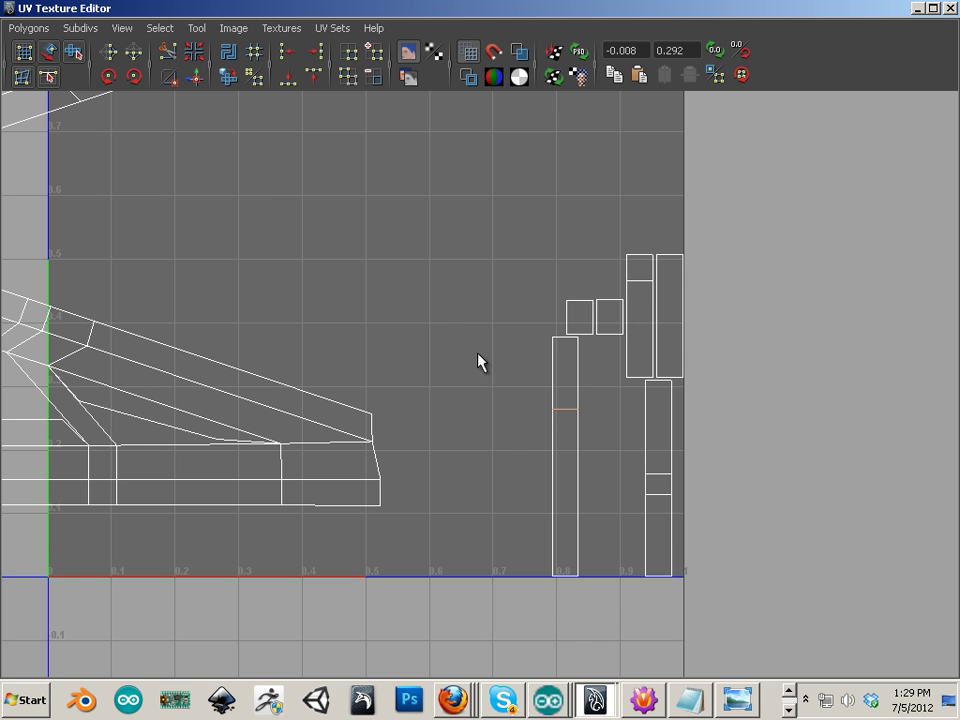
alt+middle_drag(280, 172, 388, 471)
alt+right_drag(388, 471, 365, 291)
drag(363, 286, 361, 291)
click(195, 80)
- Move the two free corner UVs of the strip under the upper truss shell's beam inward, into the triangular gap
alt+middle_drag(438, 442, 422, 457)
alt+right_drag(422, 457, 475, 385)
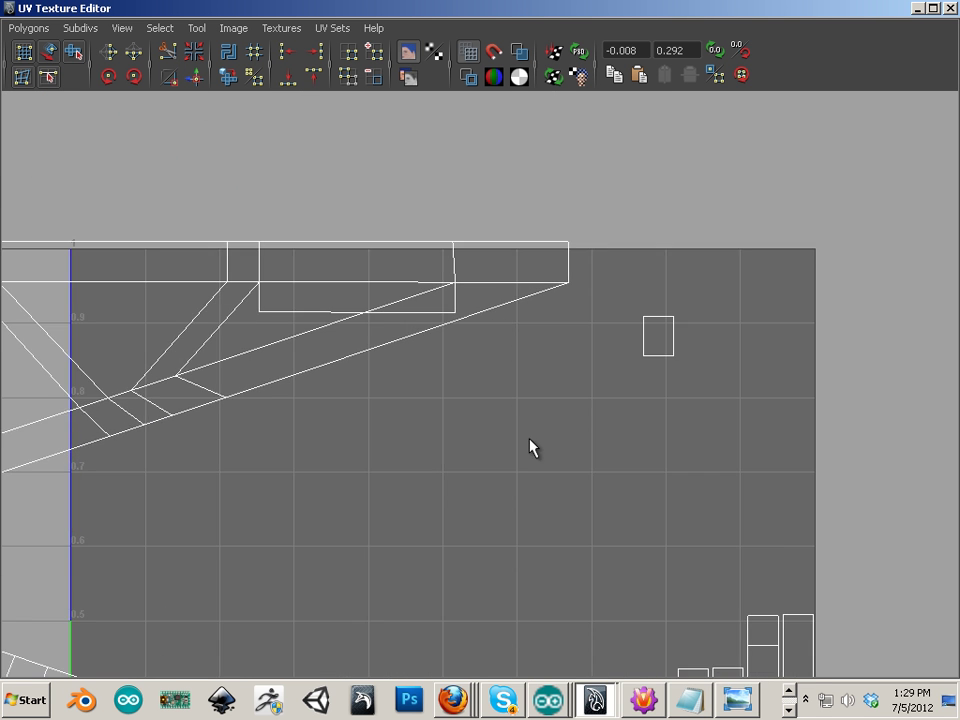
right_drag(452, 306, 508, 302)
click(455, 313)
key(w)
drag(559, 314, 470, 313)
click(312, 332)
click(260, 313)
drag(373, 309, 347, 311)
click(412, 451)
- Move and sew the matching short strip onto the lower edge of the lower truss shell's overhanging rafter end
alt+right_drag(412, 451, 332, 417)
alt+middle_drag(514, 587, 537, 412)
alt+middle_drag(644, 530, 423, 334)
alt+right_drag(423, 334, 309, 327)
alt+middle_drag(391, 314, 513, 387)
right_drag(577, 368, 617, 366)
alt+middle_drag(598, 380, 639, 392)
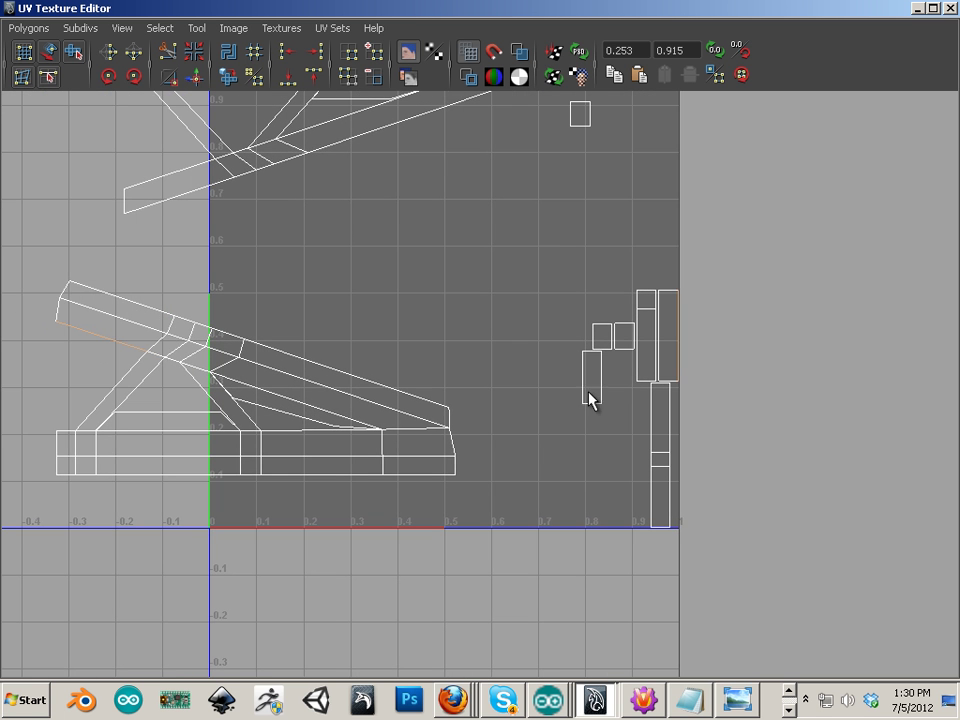
click(194, 79)
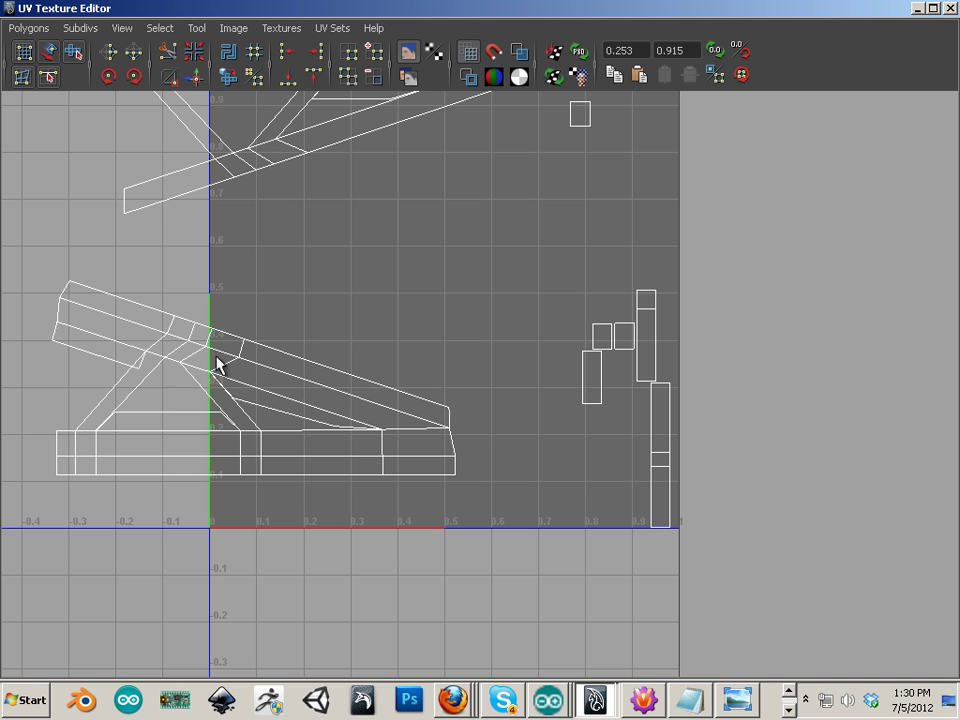
- Move the corner UV nearest the brace on the rafter-end strip left, clear of the brace
right_drag(129, 361, 64, 356)
drag(110, 360, 139, 371)
right_drag(139, 369, 221, 377)
click(139, 368)
key(w)
mouse_move(241, 370)
mouse_down()
mouse_move(220, 369)
mouse_move(231, 370)
mouse_up()
- Cut the small square section off its strip and sew the longer section onto the outer edge of the upper truss shell's left brace
alt+middle_drag(363, 291, 330, 393)
right_drag(204, 210, 203, 166)
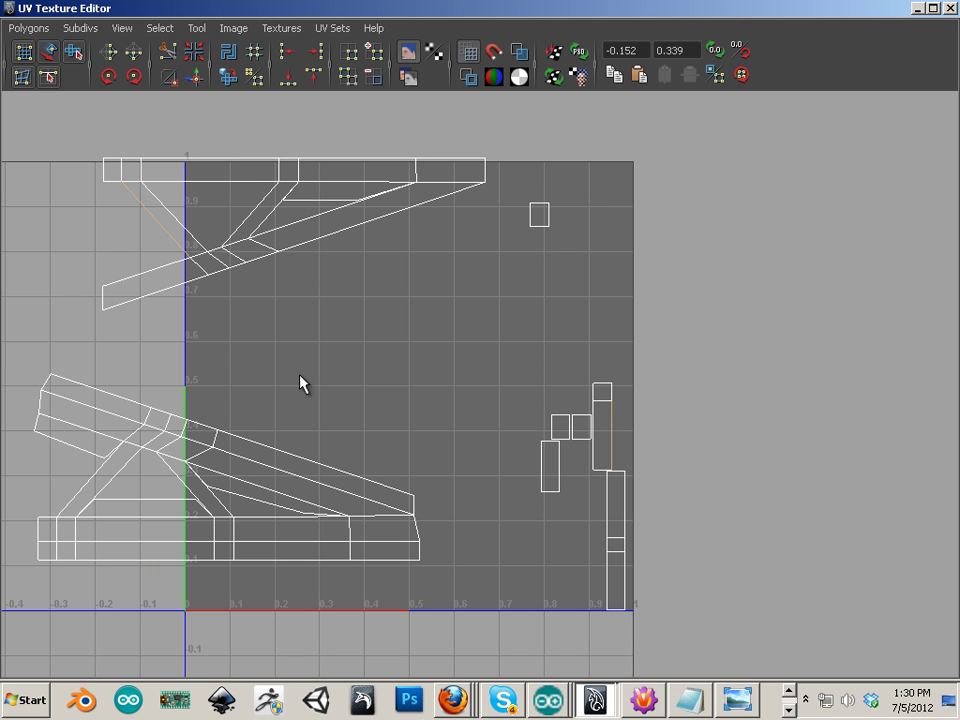
scroll(589, 429, up, 5)
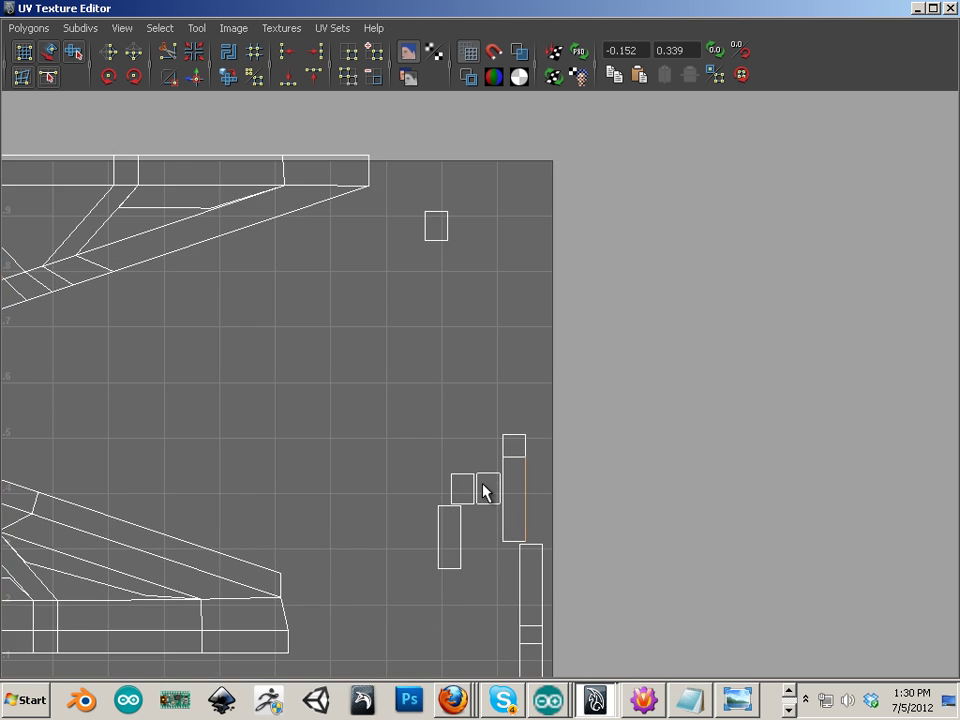
click(525, 470)
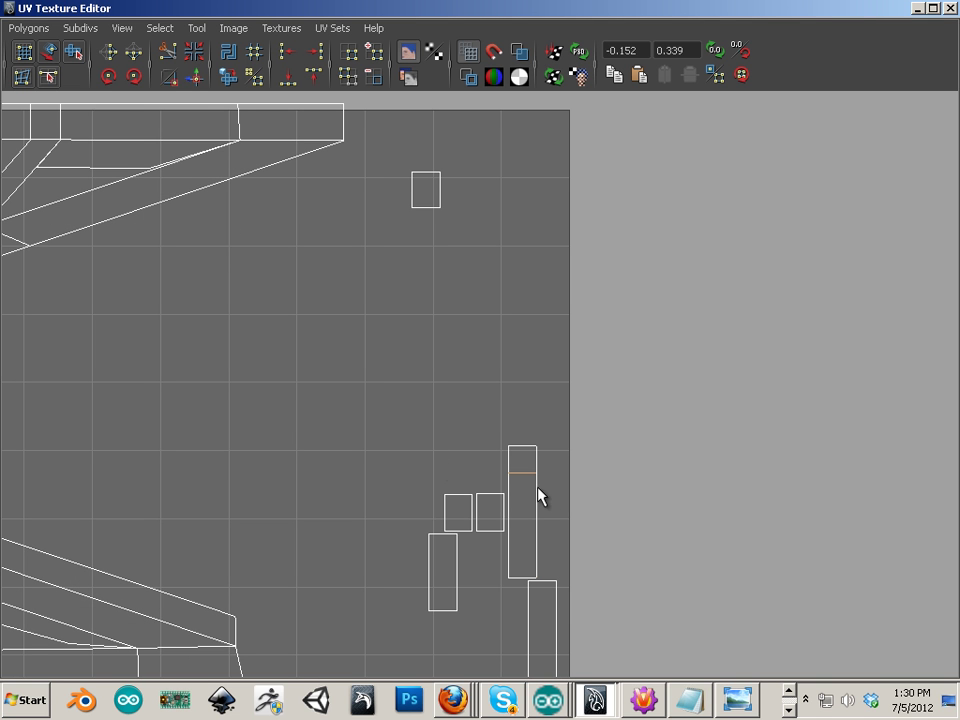
mouse_move(545, 488)
right_down()
mouse_move(547, 450)
mouse_move(572, 457)
mouse_move(568, 498)
mouse_move(555, 473)
right_up()
drag(567, 488, 506, 530)
alt+middle_drag(583, 517, 587, 489)
alt+right_drag(590, 497, 548, 484)
drag(523, 488, 524, 487)
click(197, 78)
- Examine which brace edges of the truss shells correspond to the side edges of the remaining single-section strip
alt+middle_drag(362, 434, 601, 417)
alt+right_drag(601, 417, 503, 412)
alt+middle_drag(500, 407, 356, 394)
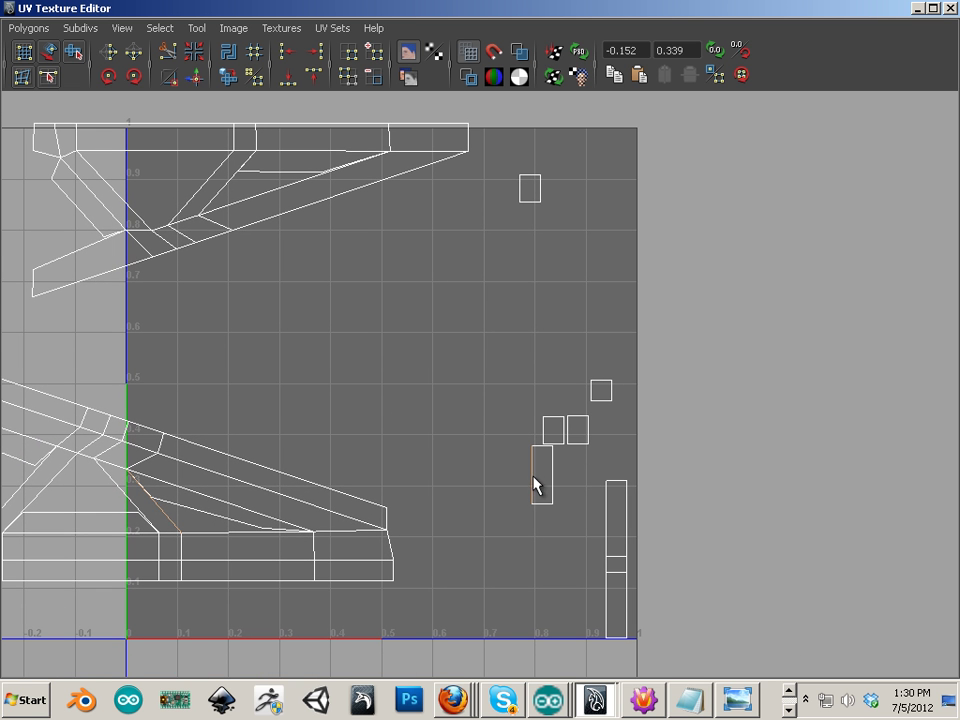
click(551, 479)
alt+middle_drag(221, 392, 614, 447)
click(753, 463)
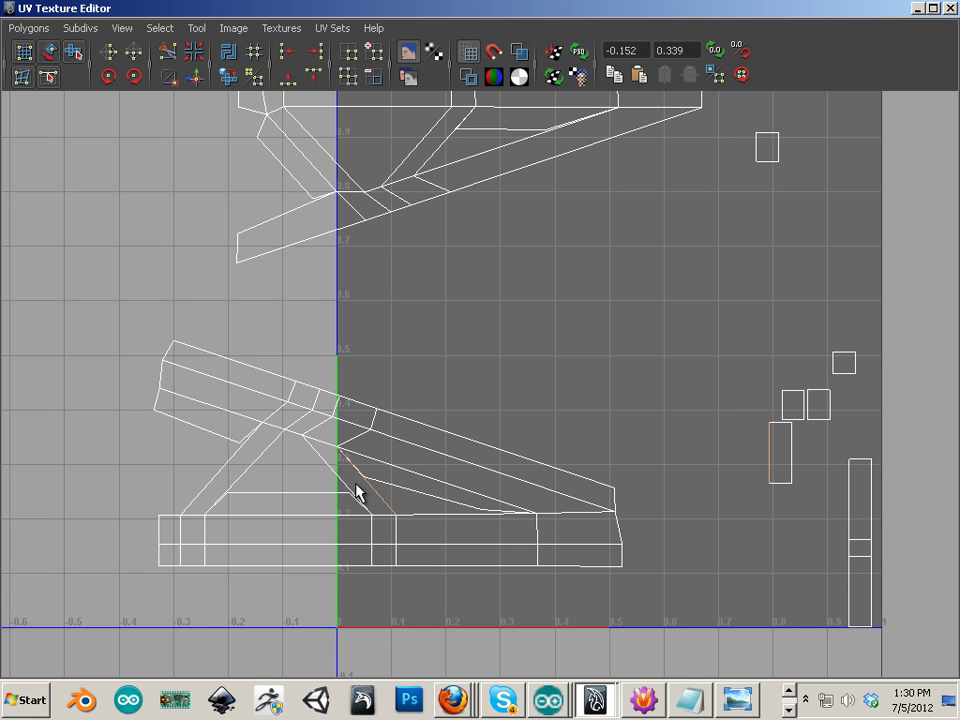
click(788, 472)
drag(774, 499, 773, 502)
alt+middle_drag(596, 466, 578, 561)
alt+right_drag(578, 561, 555, 542)
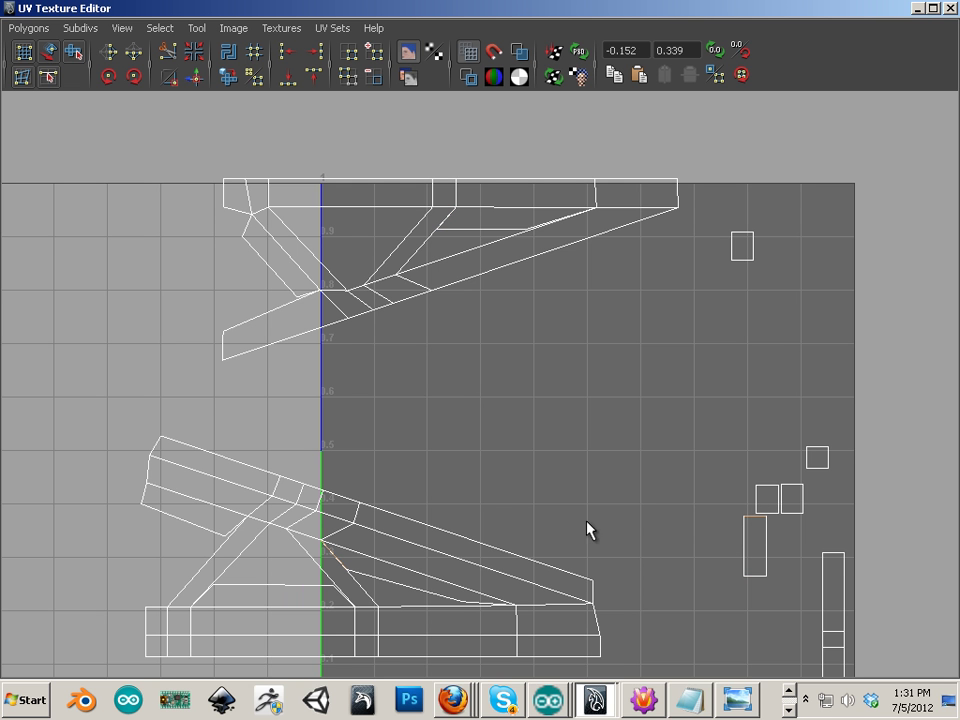
- Move and sew the single-section strip onto the outer edge of the upper truss shell's right brace
alt+middle_drag(658, 542, 597, 536)
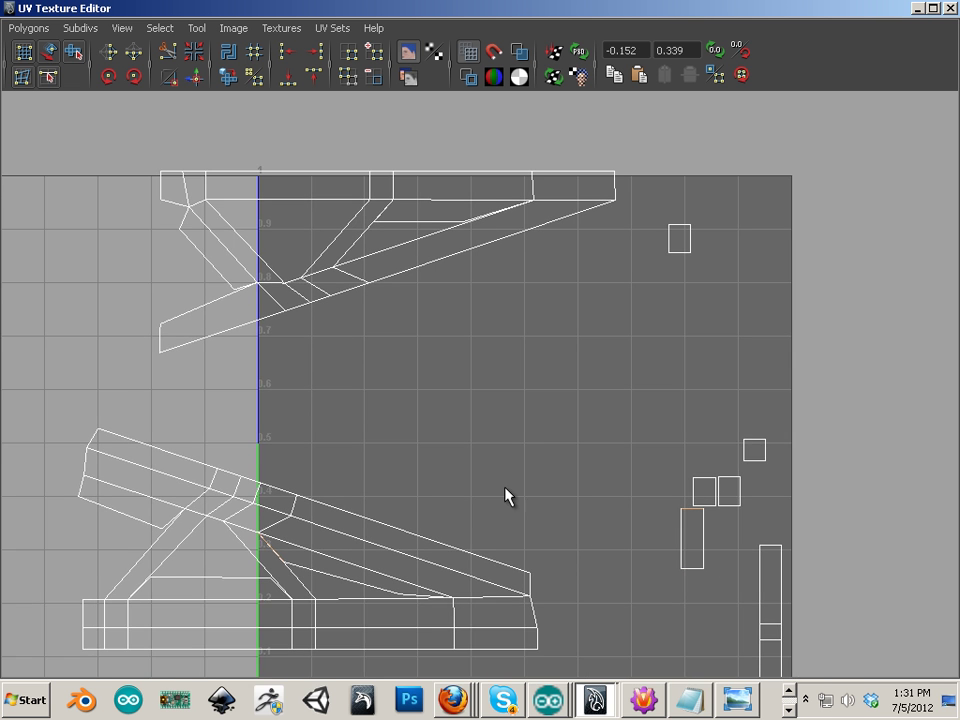
alt+right_drag(505, 488, 586, 526)
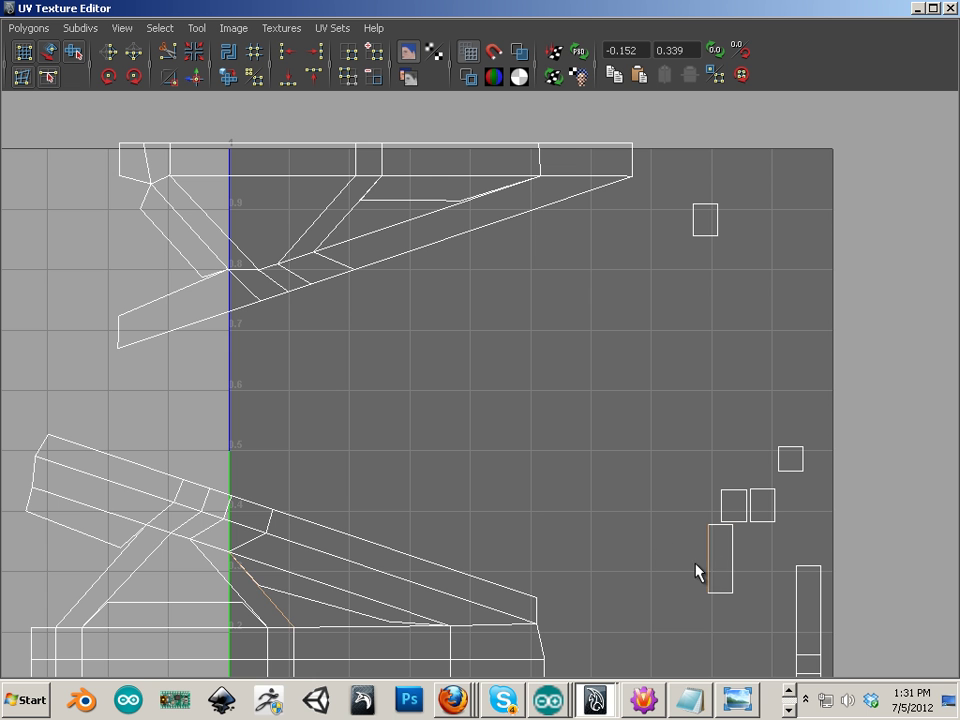
click(339, 222)
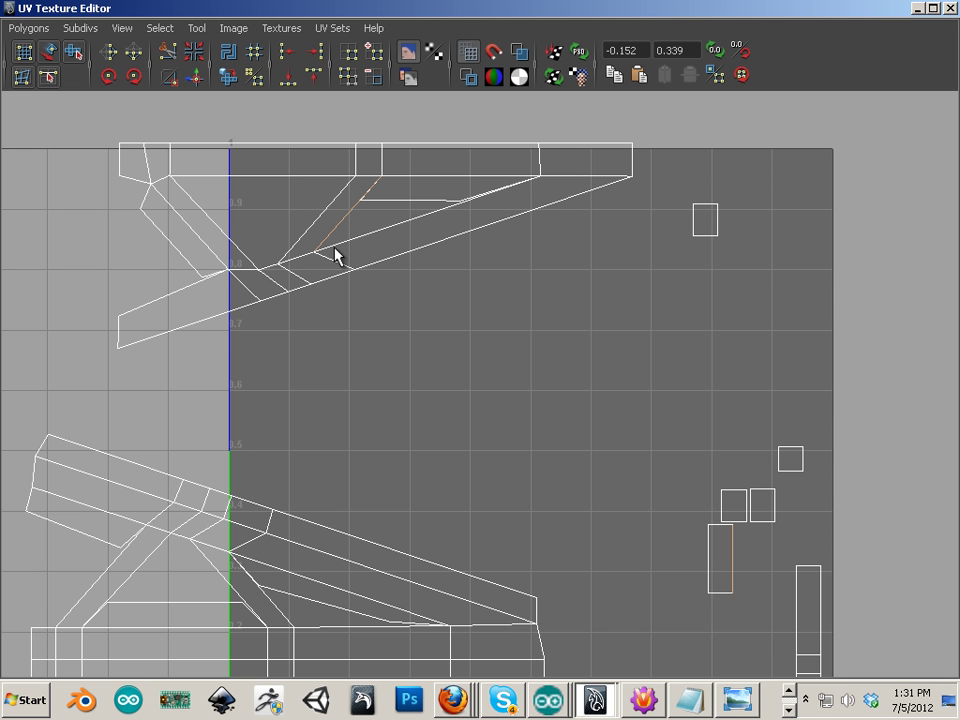
click(199, 80)
- Move the free corner UVs of the right brace's strip and the neighbouring beam strip so they no longer overlap
alt+middle_drag(375, 326, 417, 475)
alt+right_drag(417, 475, 600, 490)
alt+right_drag(413, 408, 520, 430)
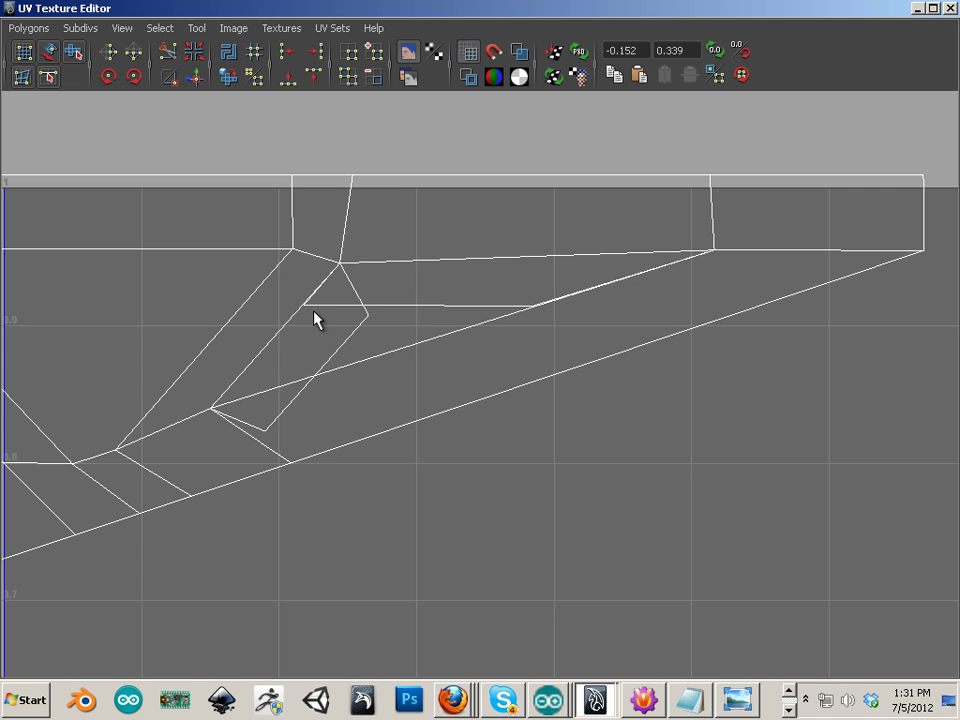
right_drag(322, 302, 398, 320)
click(364, 330)
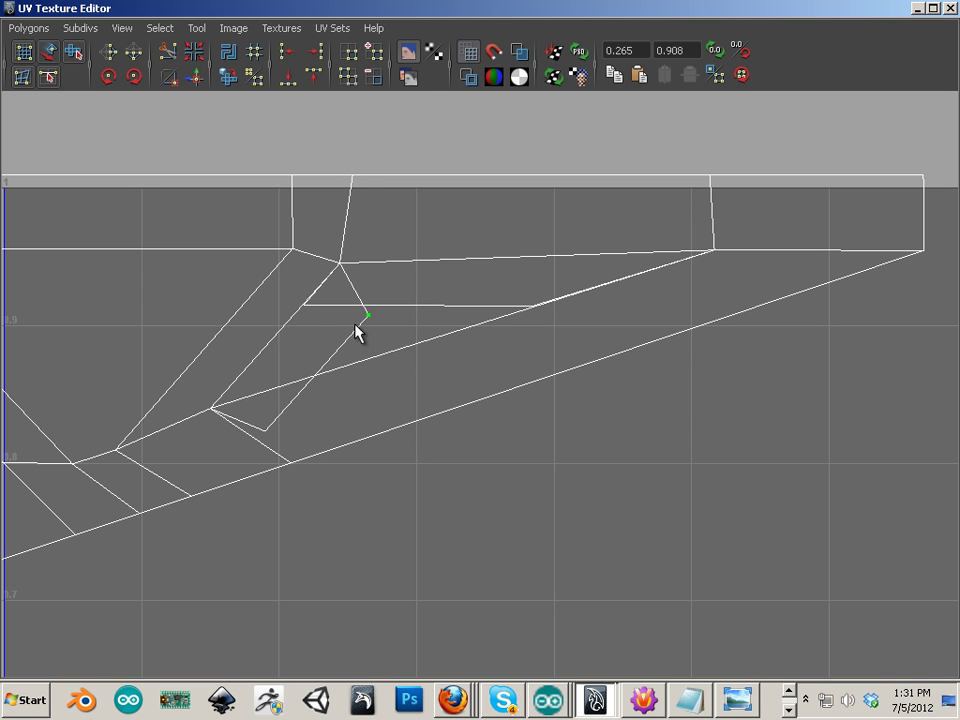
key(w)
drag(373, 328, 242, 317)
click(318, 298)
drag(312, 310, 293, 381)
- Cut the three-section strip at its dividing edges and sew the upper section onto the inner edge of the upper truss shell's left brace
alt+right_drag(486, 433, 181, 357)
alt+middle_drag(281, 363, 261, 337)
alt+right_drag(540, 442, 375, 407)
alt+middle_drag(375, 407, 221, 263)
right_drag(545, 500, 561, 471)
alt+middle_drag(512, 544, 619, 510)
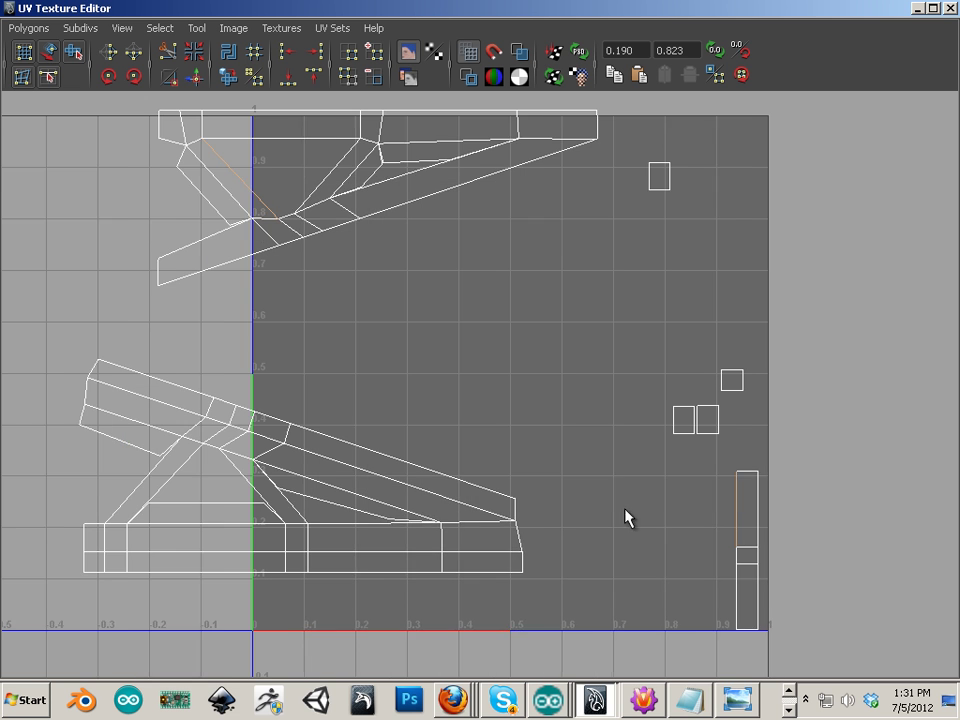
right_drag(748, 506, 750, 551)
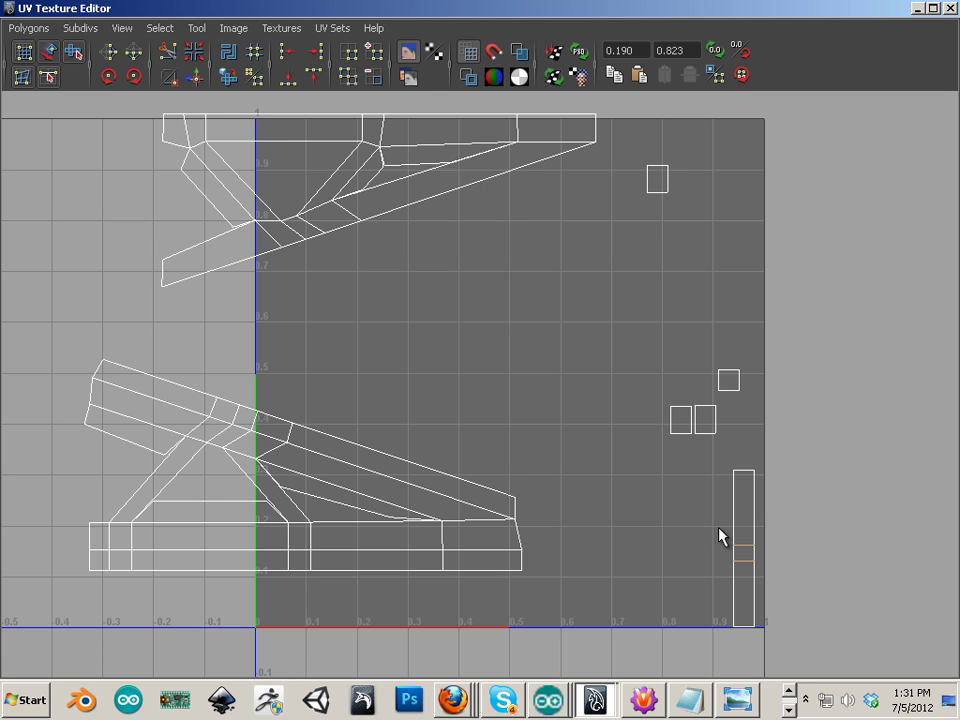
right_drag(721, 505, 728, 470)
click(197, 76)
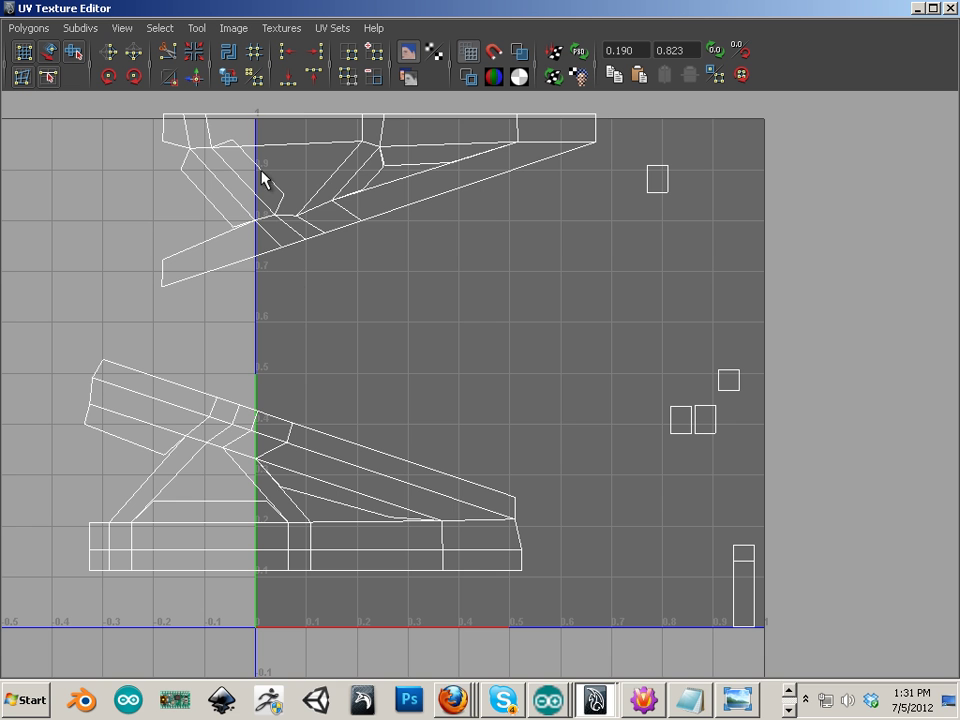
- Move the upper free corner UV of the left brace's inner strip away from the brace, just below the beam
right_drag(258, 170, 216, 167)
drag(246, 127, 229, 152)
key(w)
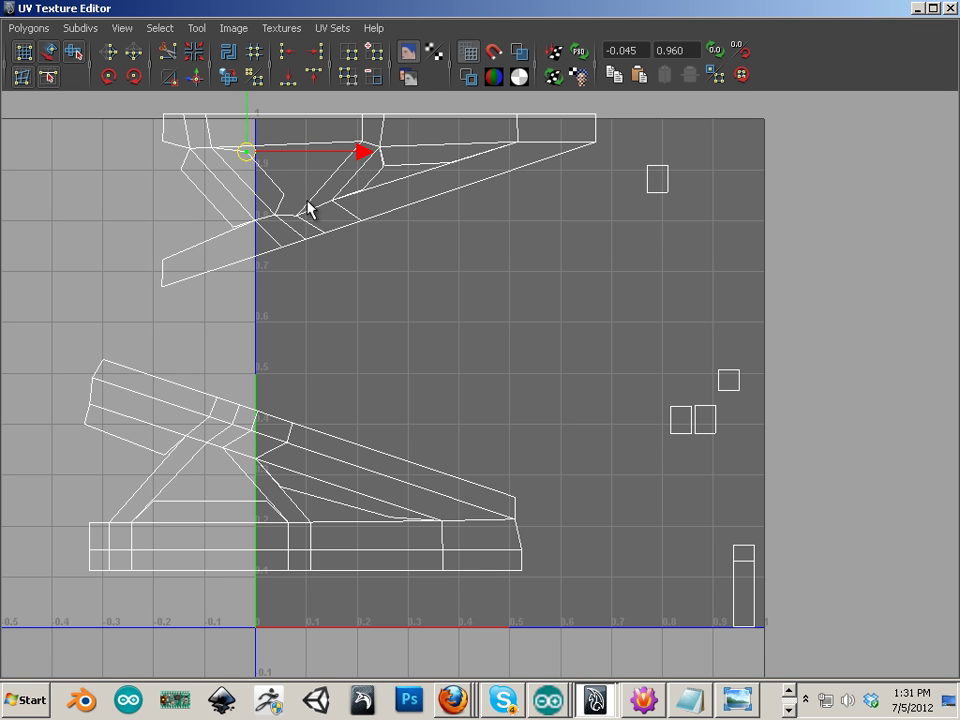
click(531, 334)
- Move and sew the remaining long strip section onto the inner edge of the upper truss shell's right brace
alt+middle_drag(641, 441, 580, 425)
scroll(676, 480, down, 1)
right_drag(679, 504, 724, 510)
right_drag(658, 505, 657, 465)
click(650, 588)
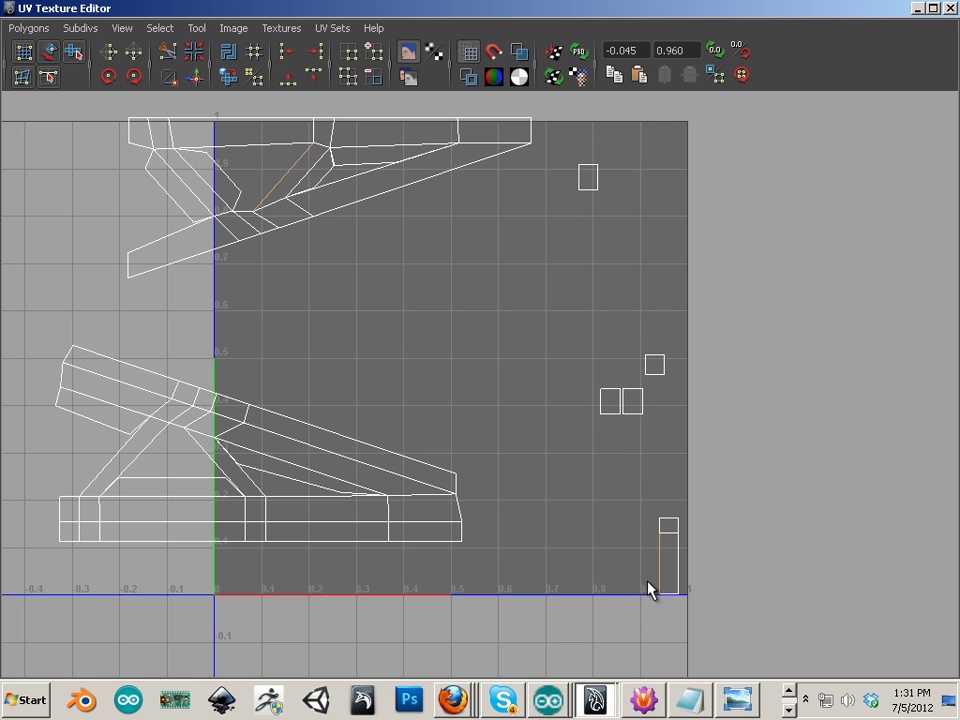
click(197, 80)
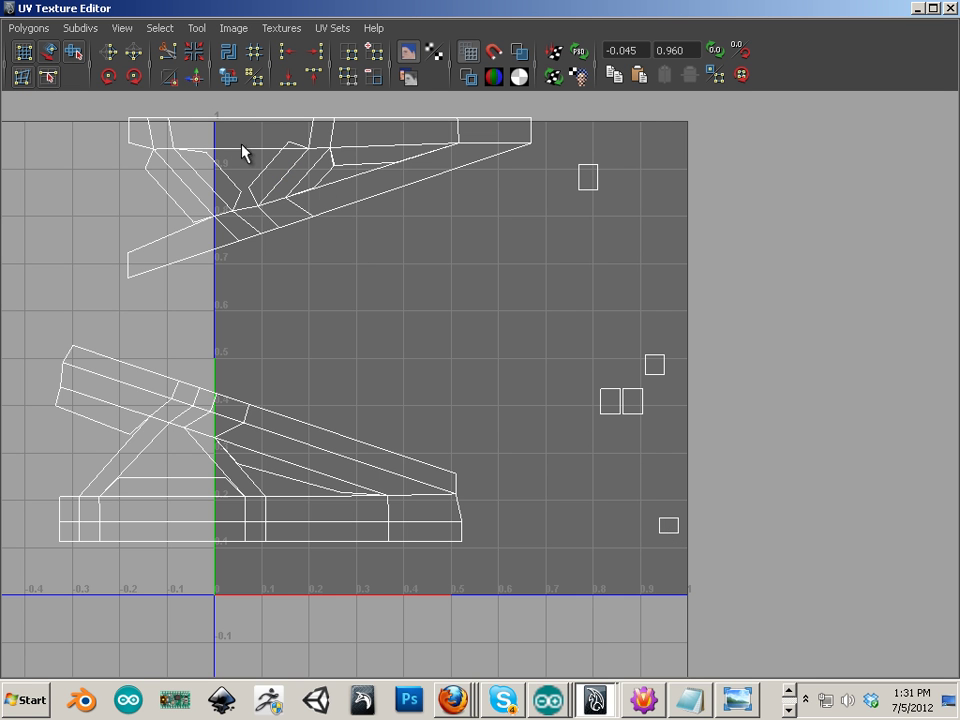
- Move the upper free corner UV of the right brace's inner strip away from the brace, just below the beam
right_drag(280, 152, 315, 140)
click(280, 152)
key(w)
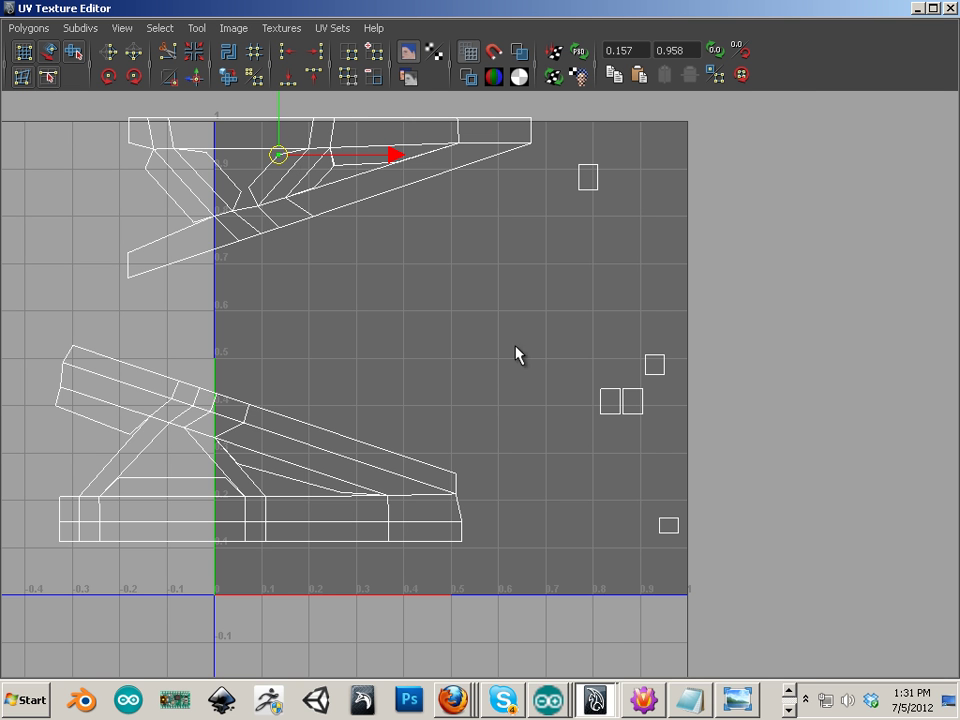
- Move and sew two small cap pieces onto the left ends of the lower truss shell's bottom beam and slanted beam
right_drag(606, 412, 612, 372)
click(613, 431)
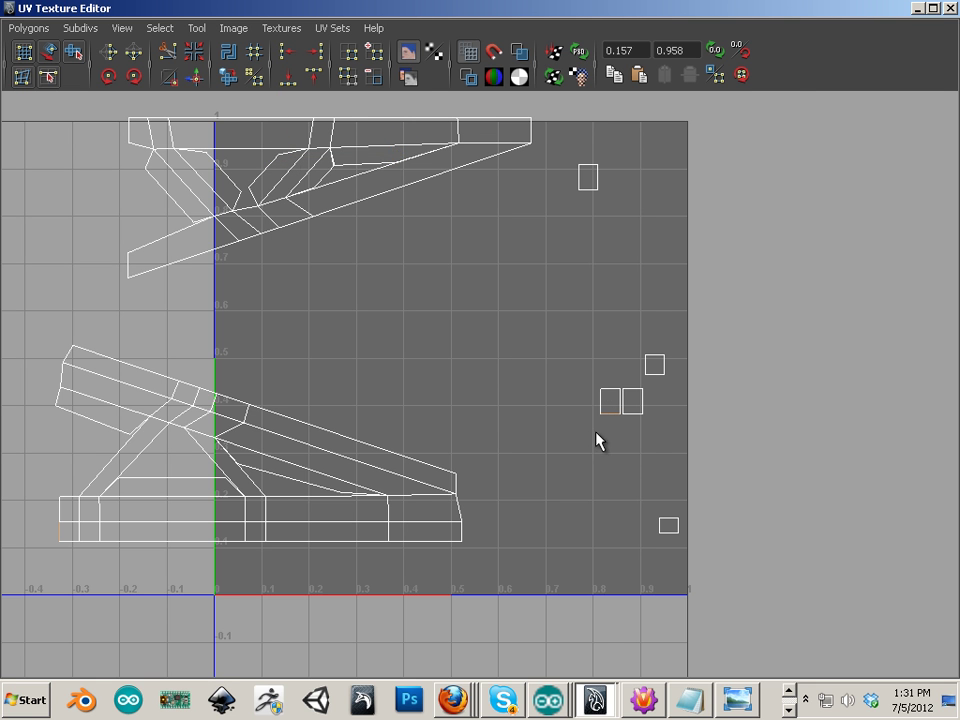
mouse_move(536, 465)
alt+middle_down()
mouse_move(564, 467)
mouse_move(546, 446)
alt+middle_up()
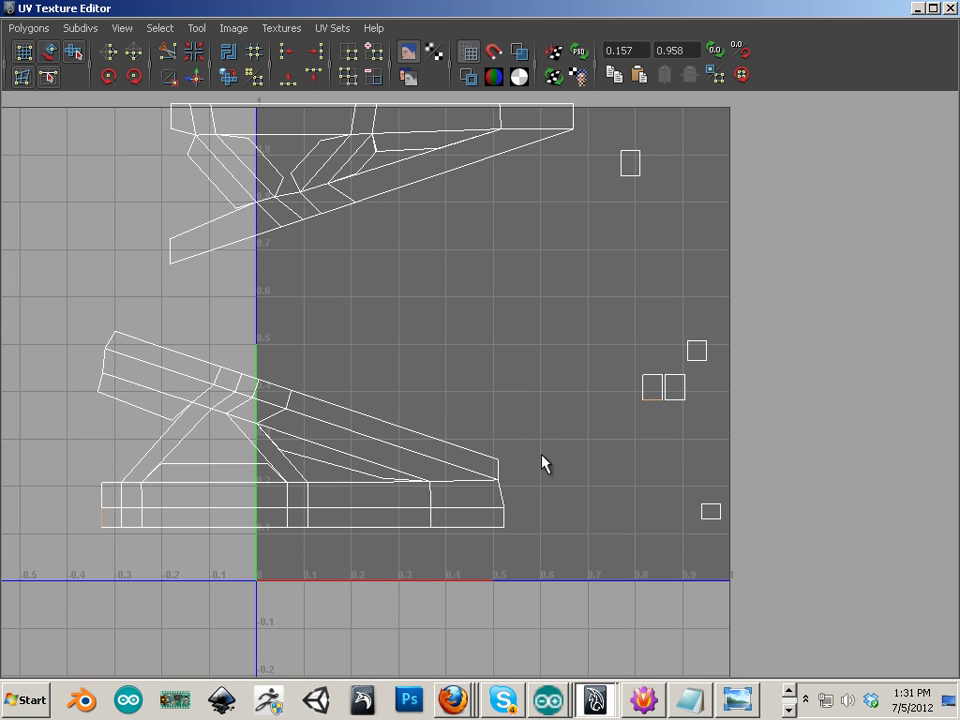
click(195, 77)
click(194, 76)
- Move and sew two more small caps onto the lower truss shell's bottom beam, at its right end and above its upper left corner
click(191, 145)
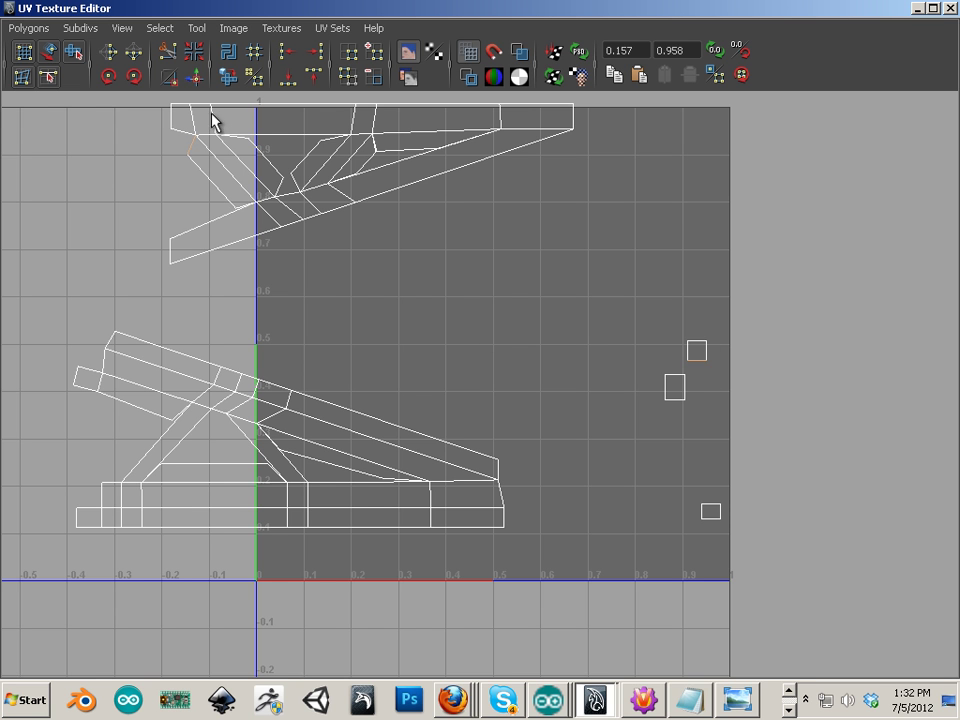
click(688, 352)
click(194, 76)
click(684, 390)
click(194, 76)
- Move and sew the last small cap piece onto the underside of the lower shell's slanted beam, between the two braces
click(705, 511)
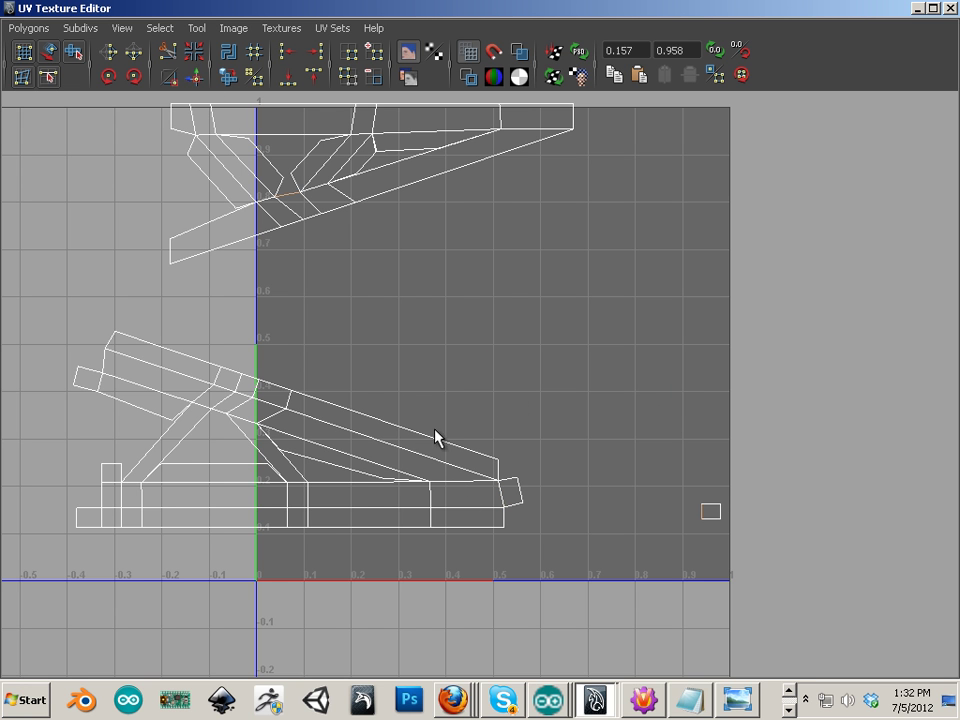
click(711, 521)
click(719, 511)
click(194, 79)
- Move the whole lower truss shell into the lower half of the 0–1 UV square
scroll(321, 405, down, 2)
right_click(268, 369)
drag(99, 316, 540, 617)
key(w)
drag(334, 428, 489, 451)
- Move the whole upper truss shell inside the 0–1 UV square, above the lower truss shell
drag(171, 137, 658, 317)
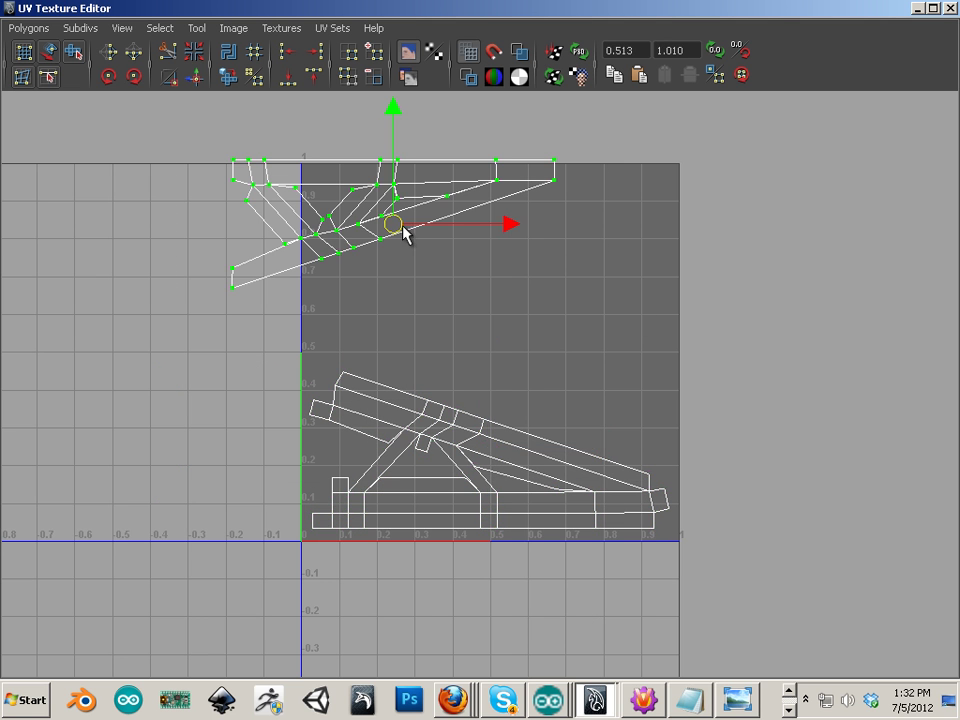
drag(398, 230, 508, 268)
click(686, 444)
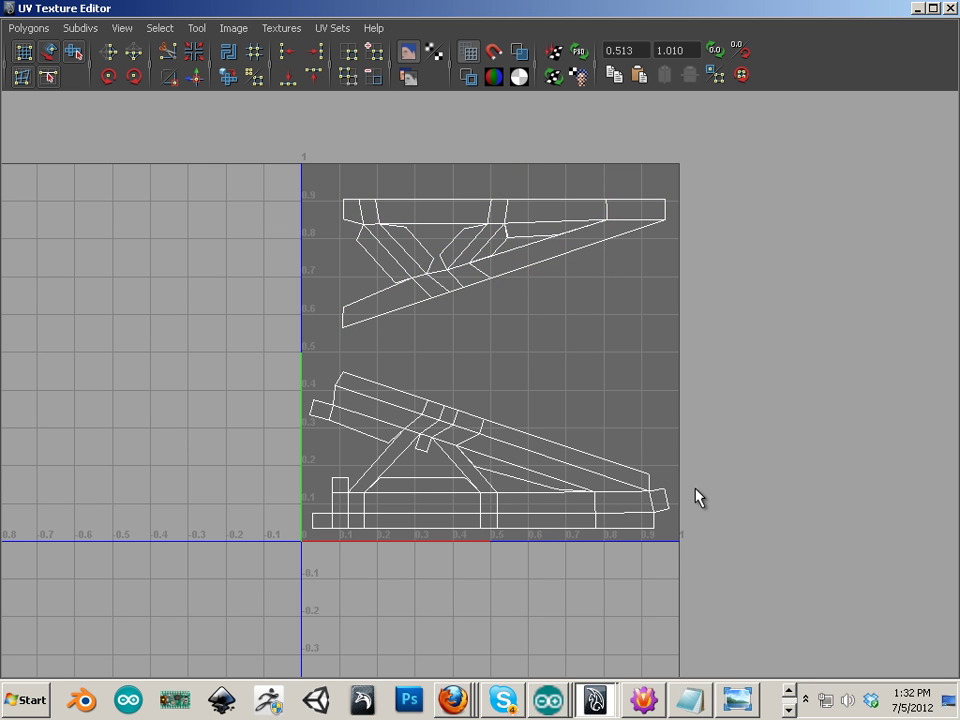